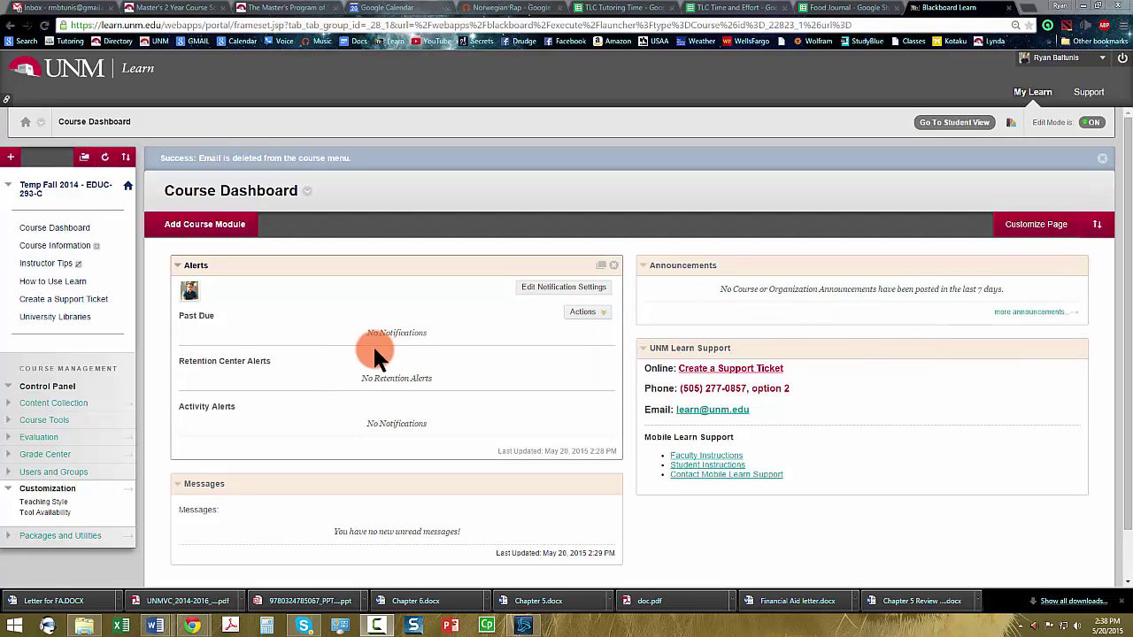
Add a tool link named Announcements of type Announcements to the course menu and make it available to users.
click(11, 157)
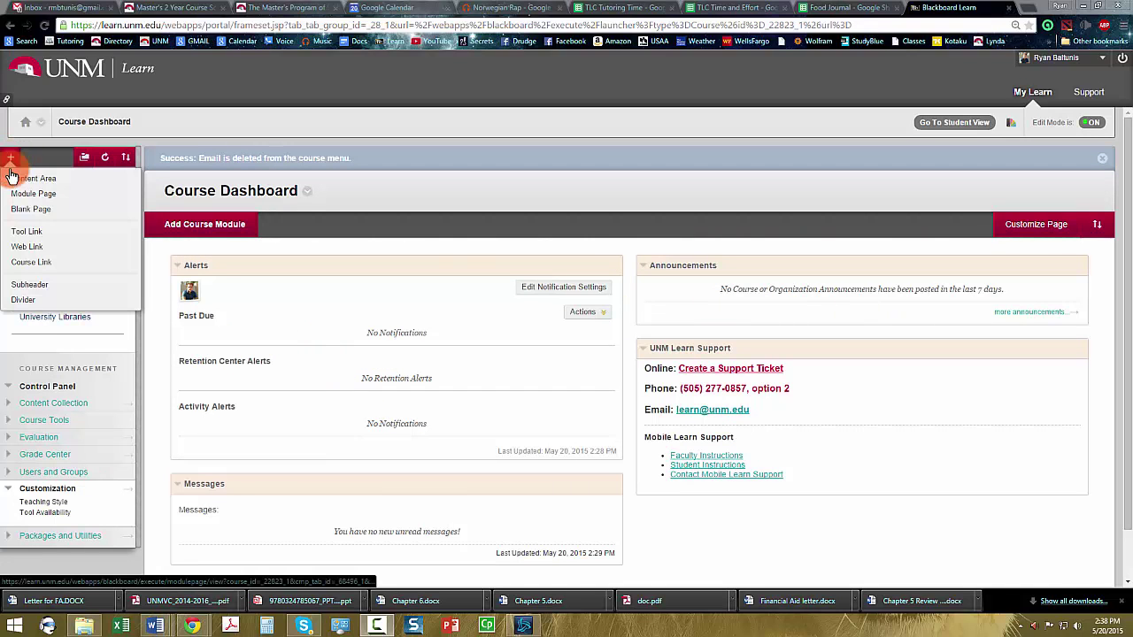
click(26, 232)
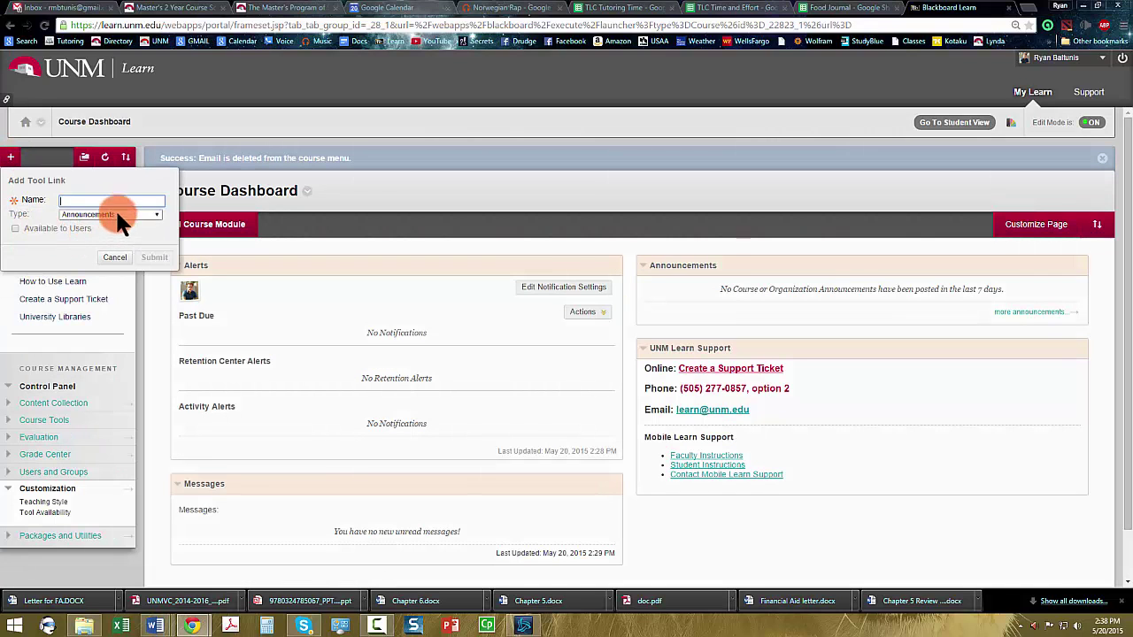
text(Announce)
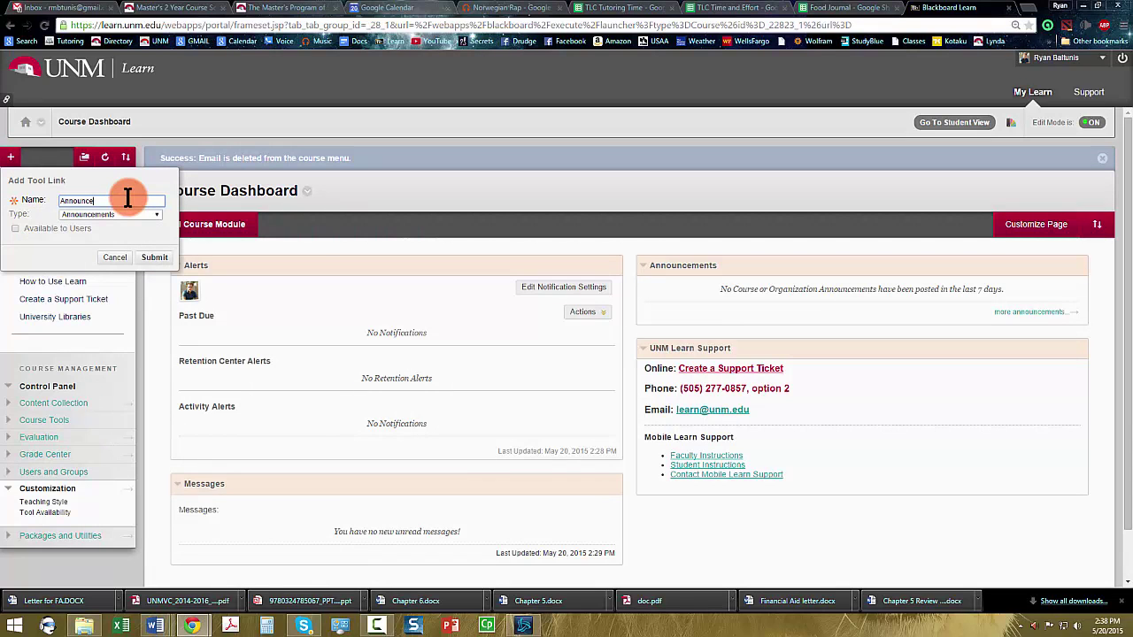
text(ments)
click(14, 228)
click(155, 257)
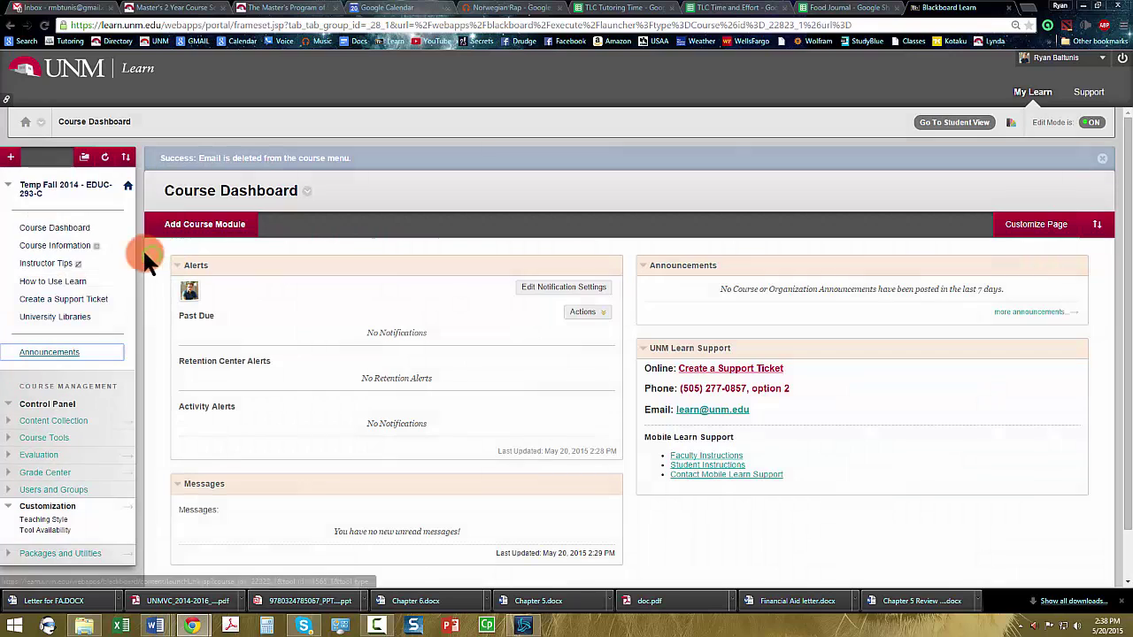
Add a Discussion Board tool link named Discussion Central to the course menu and make it available to users.
click(11, 157)
click(35, 229)
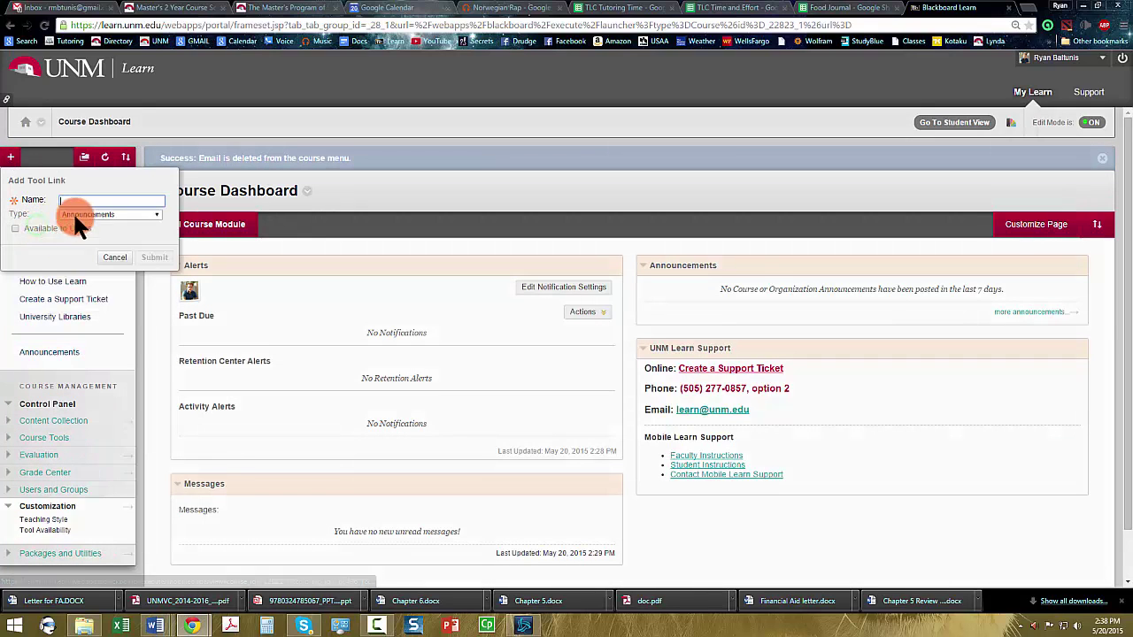
click(88, 215)
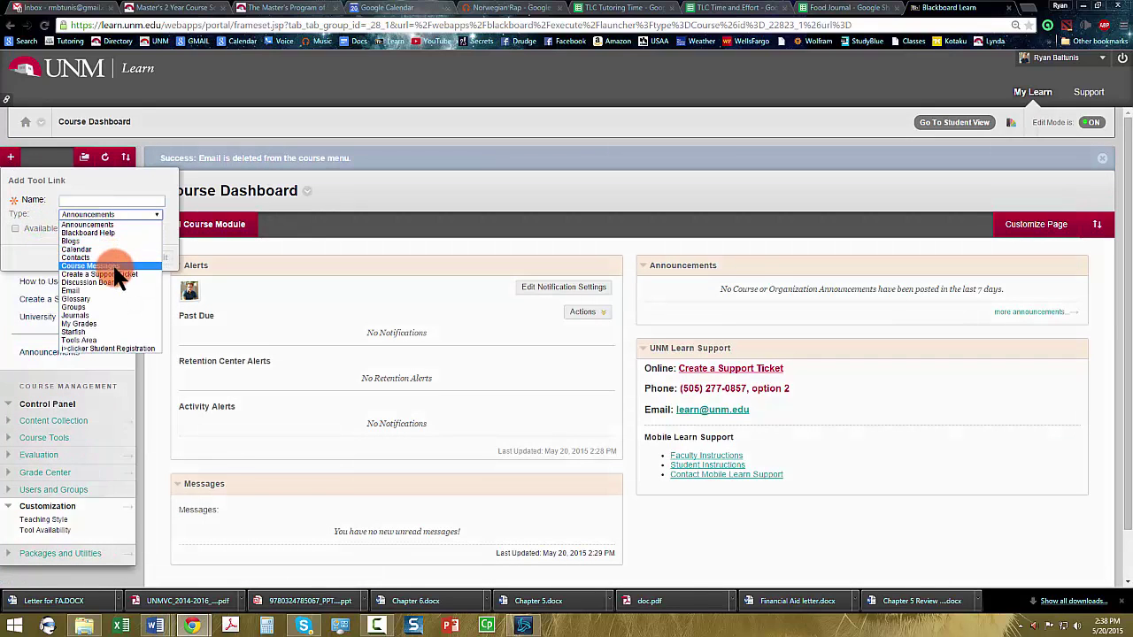
click(111, 281)
click(86, 201)
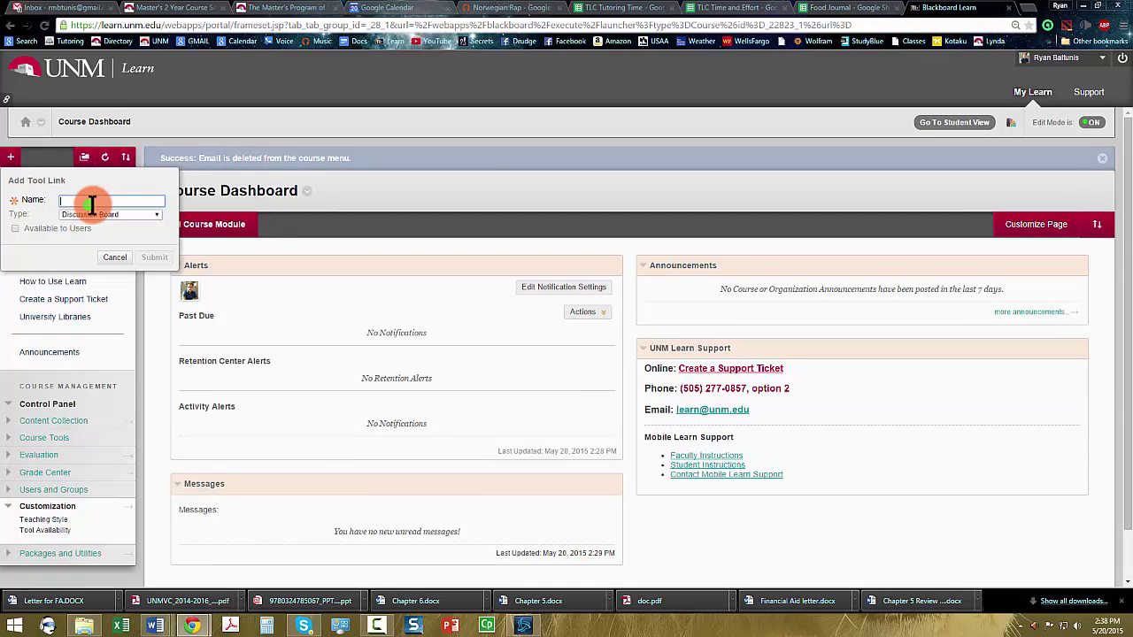
text(Discussion BCentral)
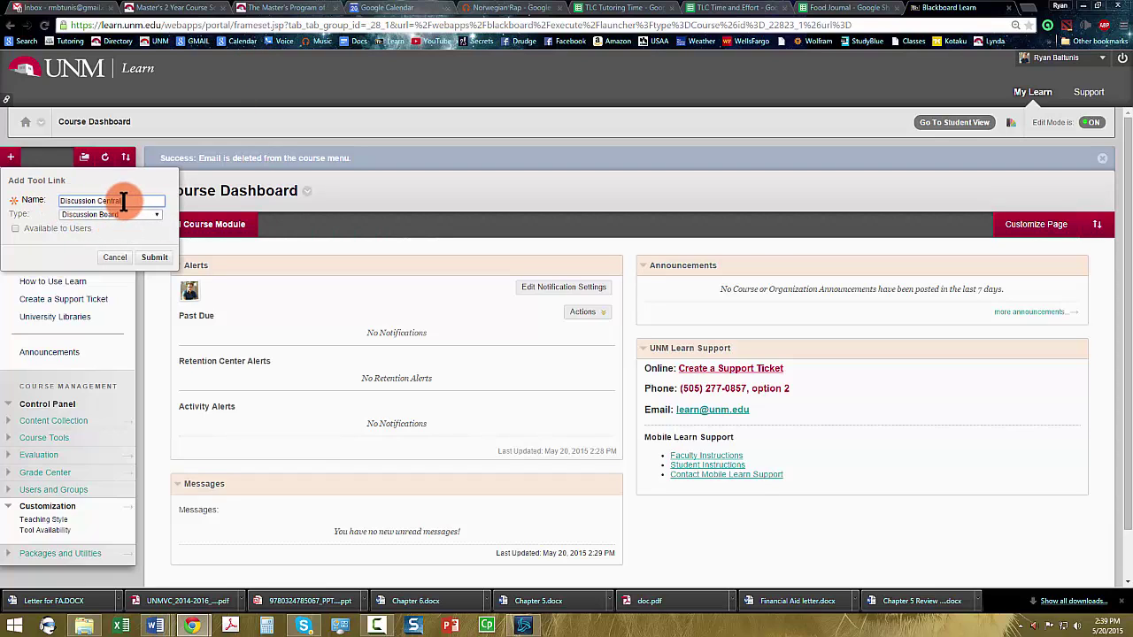
click(15, 228)
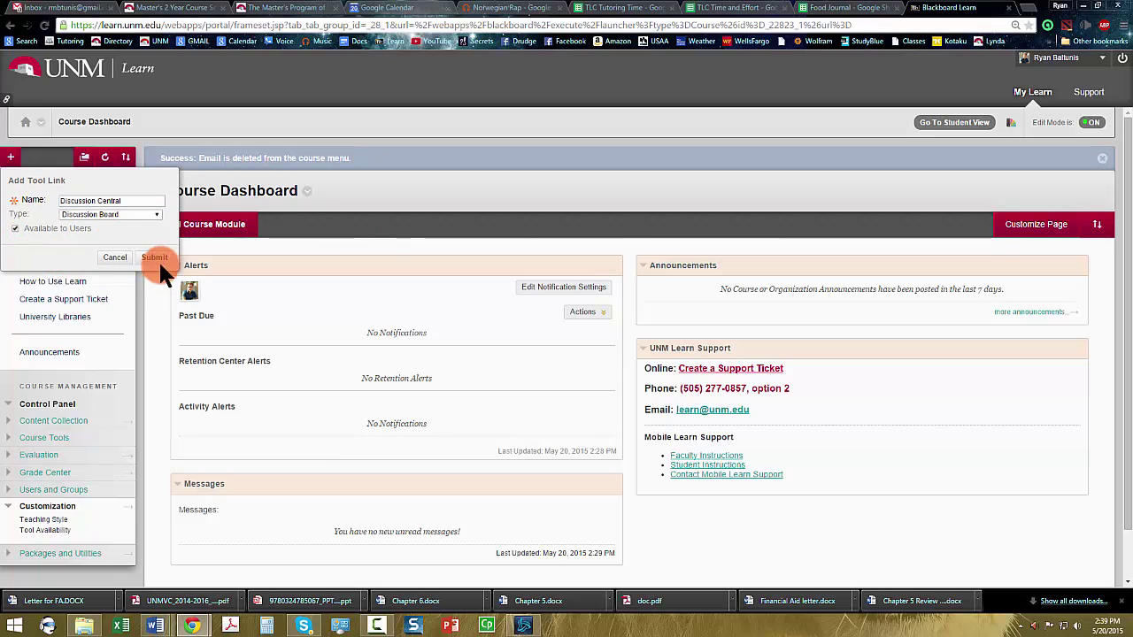
click(155, 258)
Add a Course Messages tool link named Email to the course menu and make it available to users.
click(11, 157)
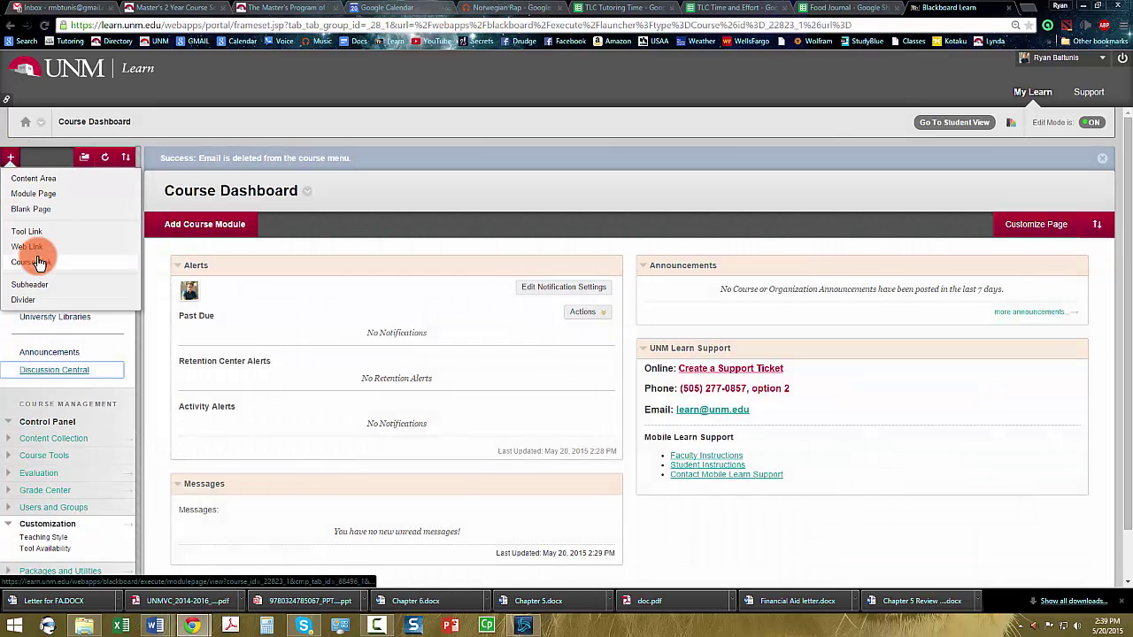
click(48, 232)
click(101, 214)
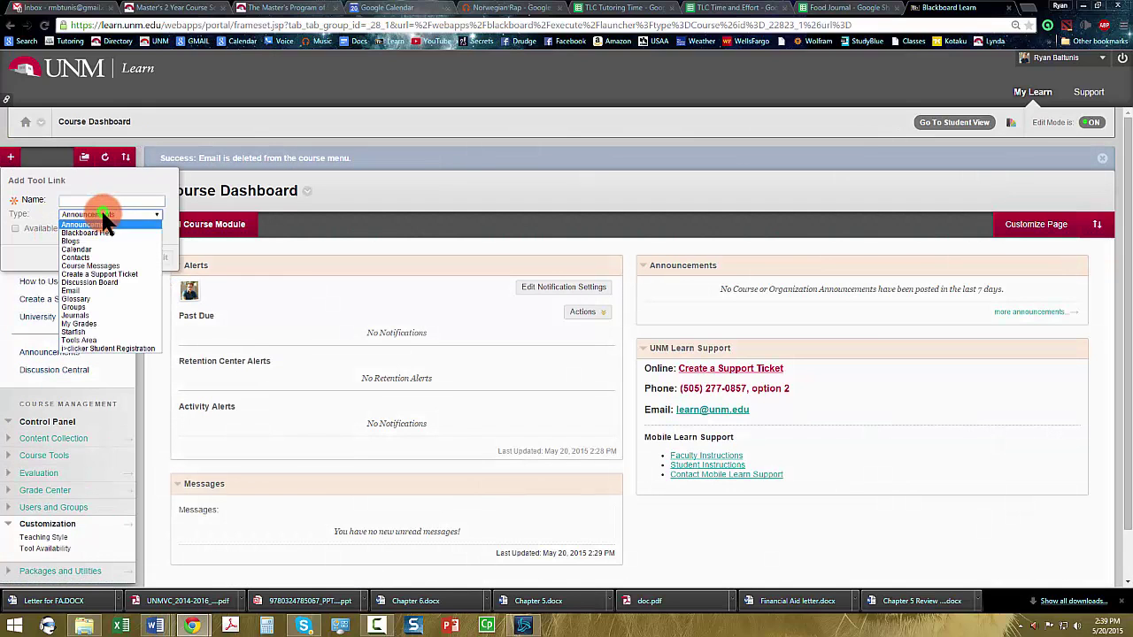
click(109, 265)
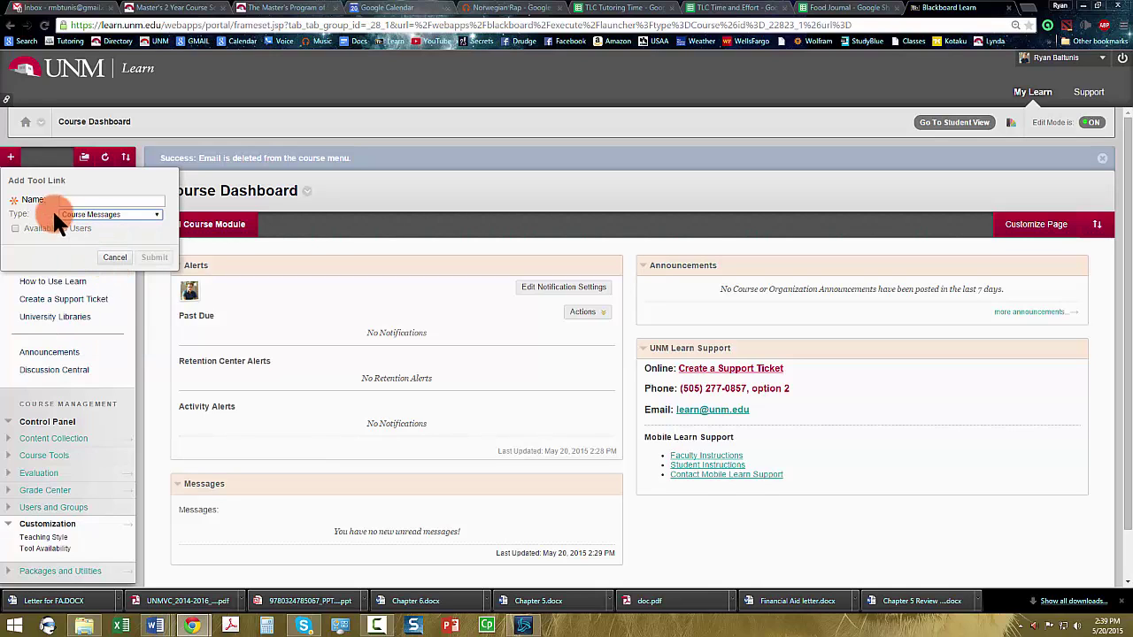
click(76, 200)
text(Email)
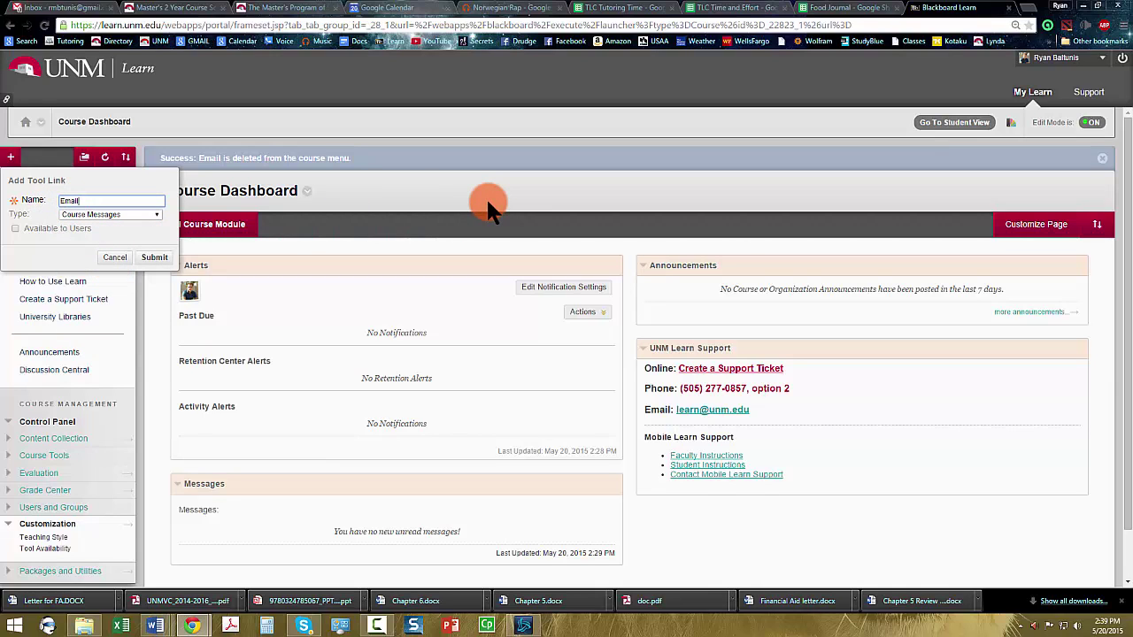
click(15, 229)
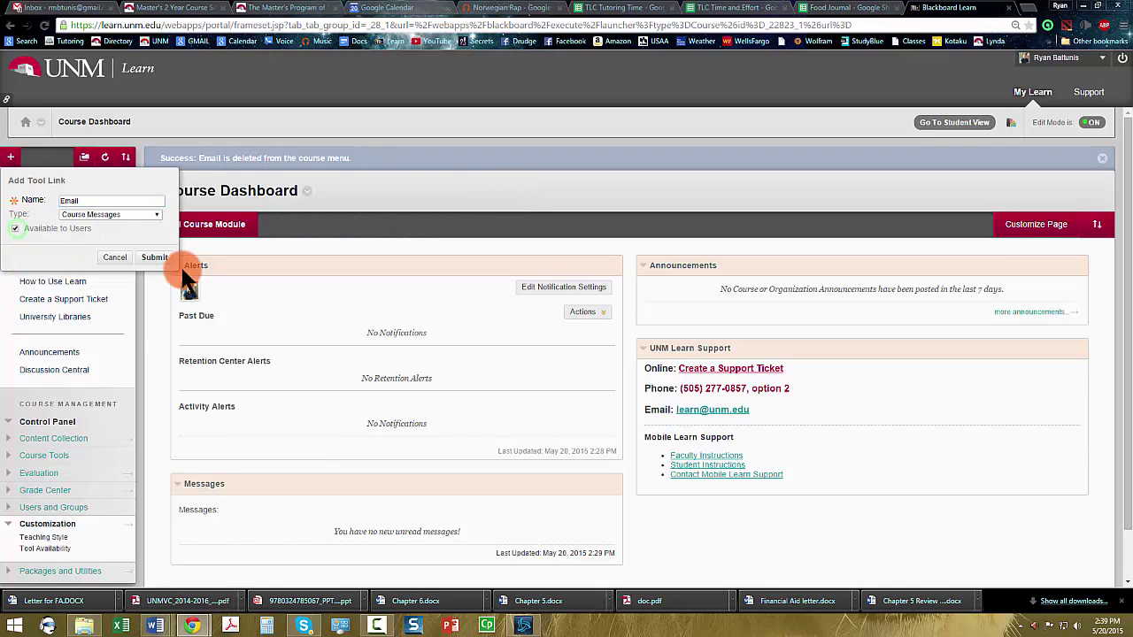
click(153, 257)
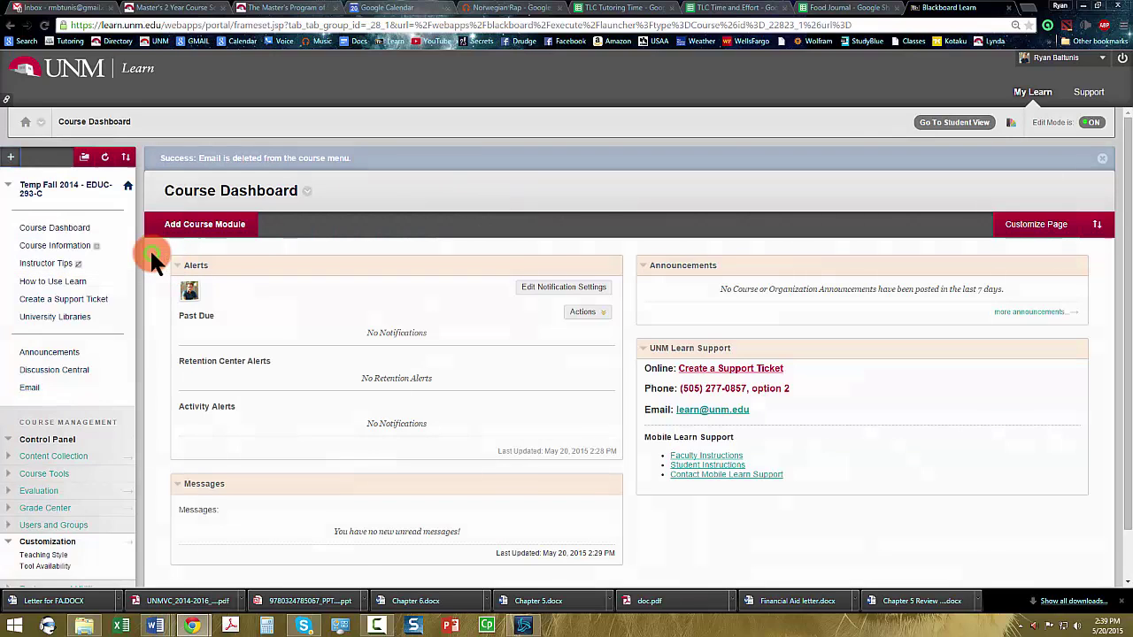
Add a My Grades tool link named Grade Center to the course menu and make it available to users.
click(10, 157)
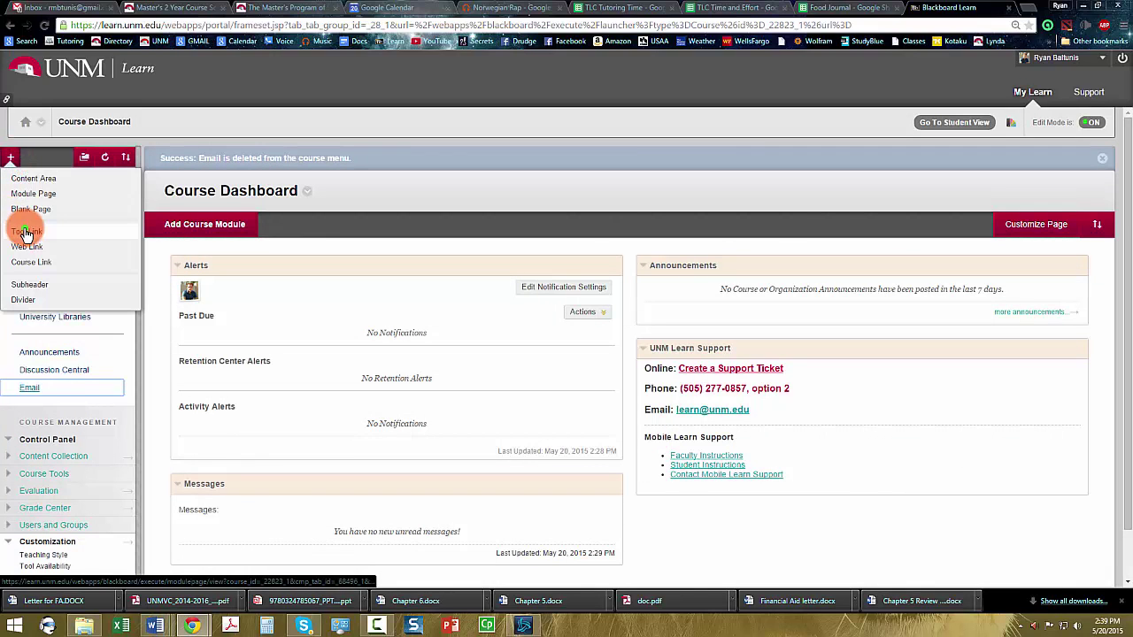
click(22, 231)
click(102, 215)
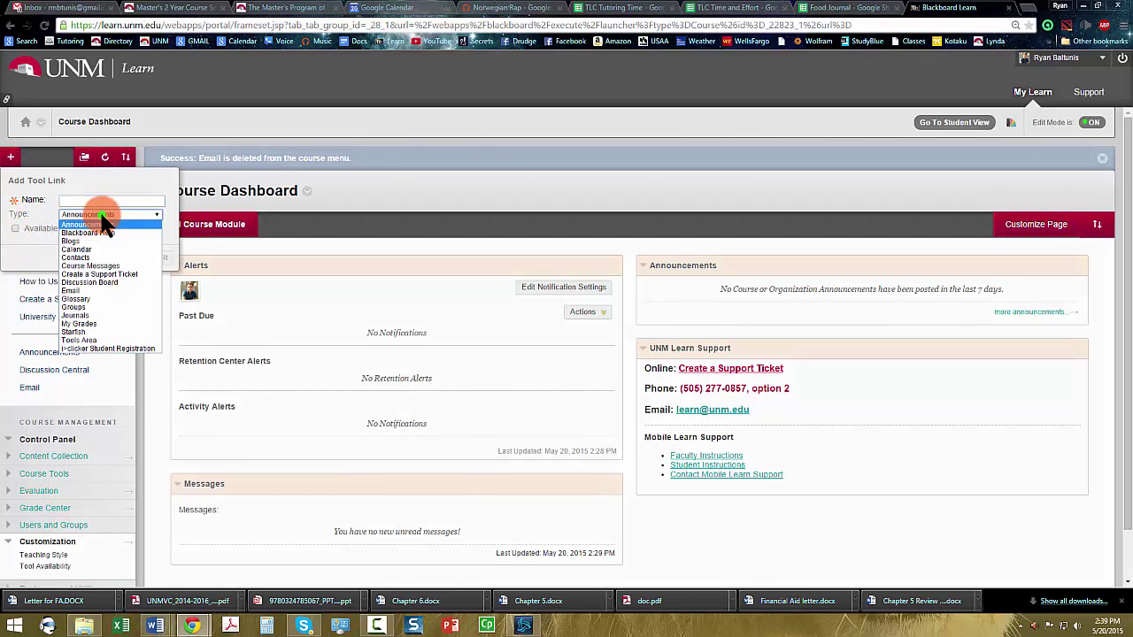
click(94, 325)
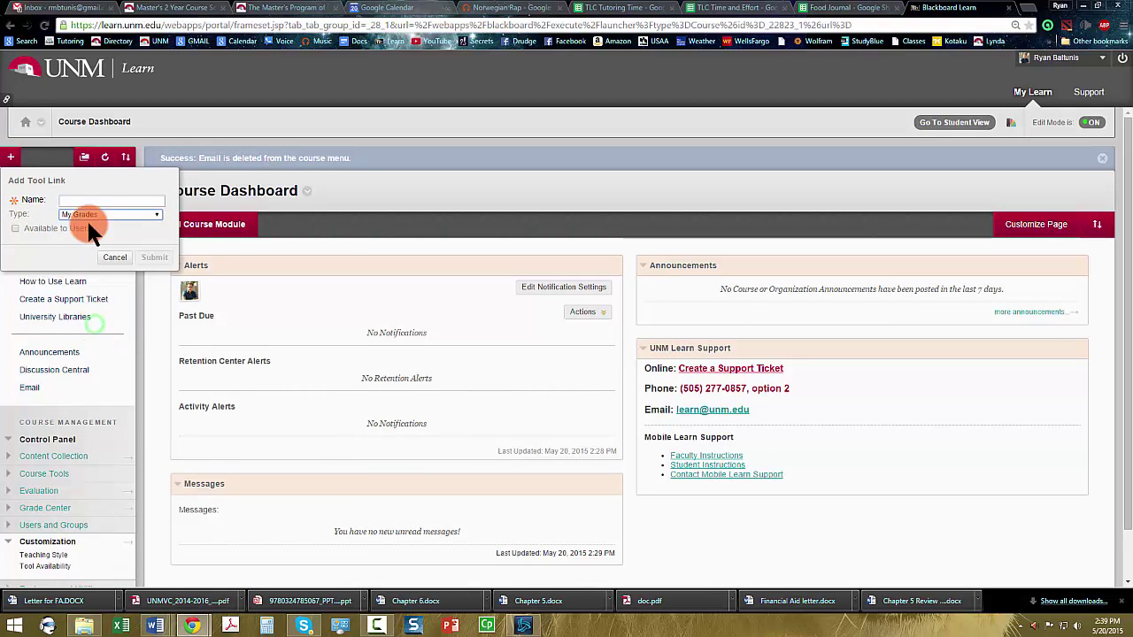
click(93, 198)
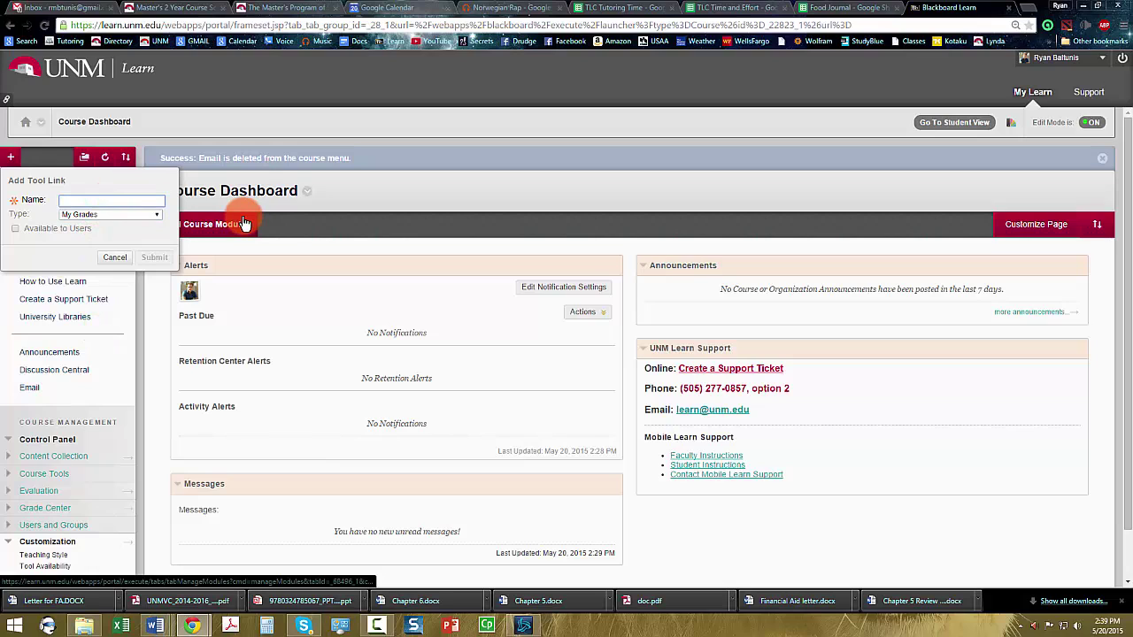
text(G)
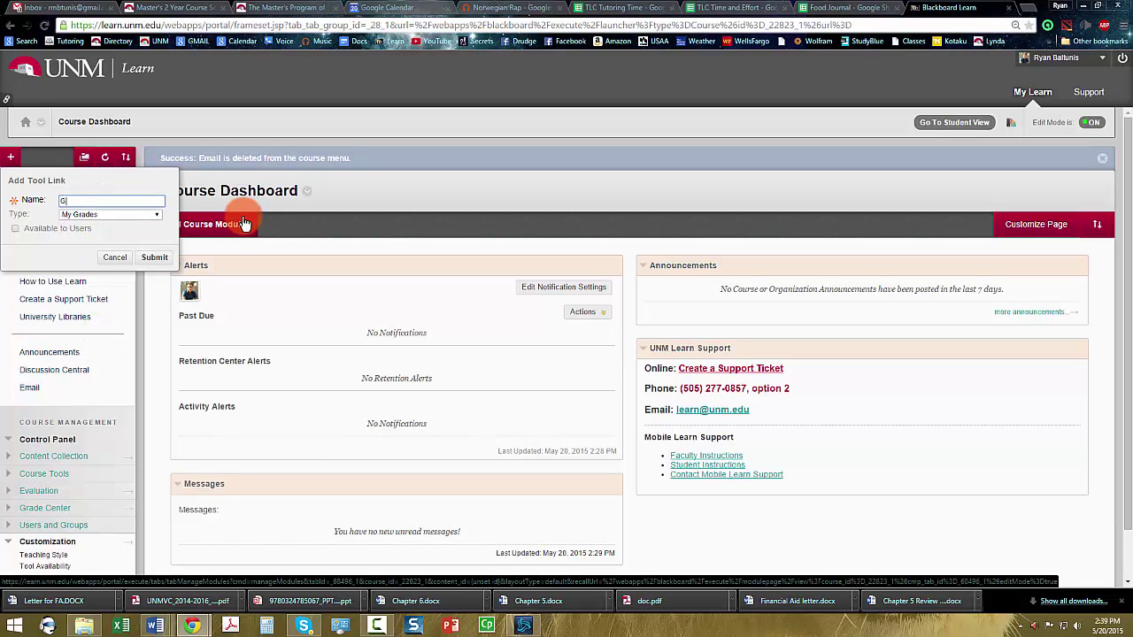
text(rade Center)
click(15, 229)
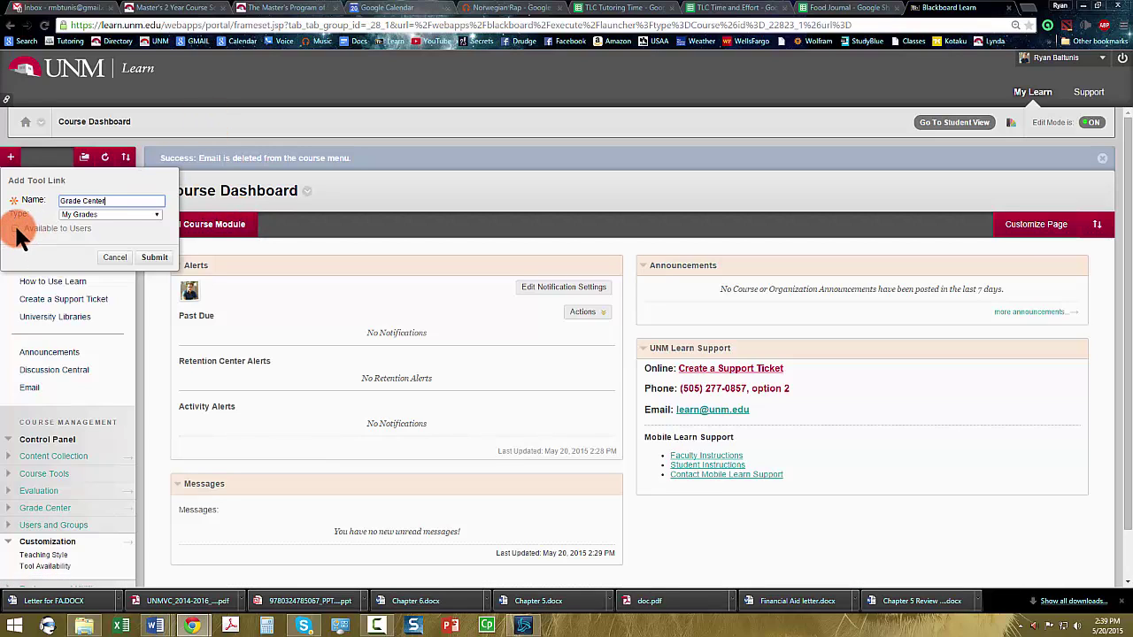
click(70, 305)
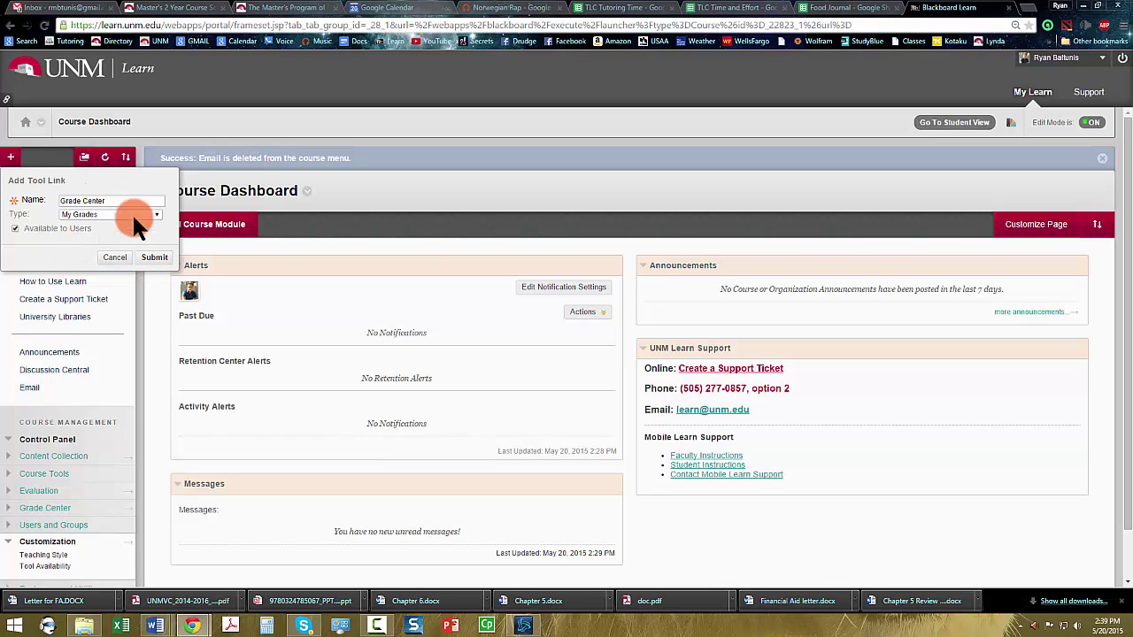
click(157, 257)
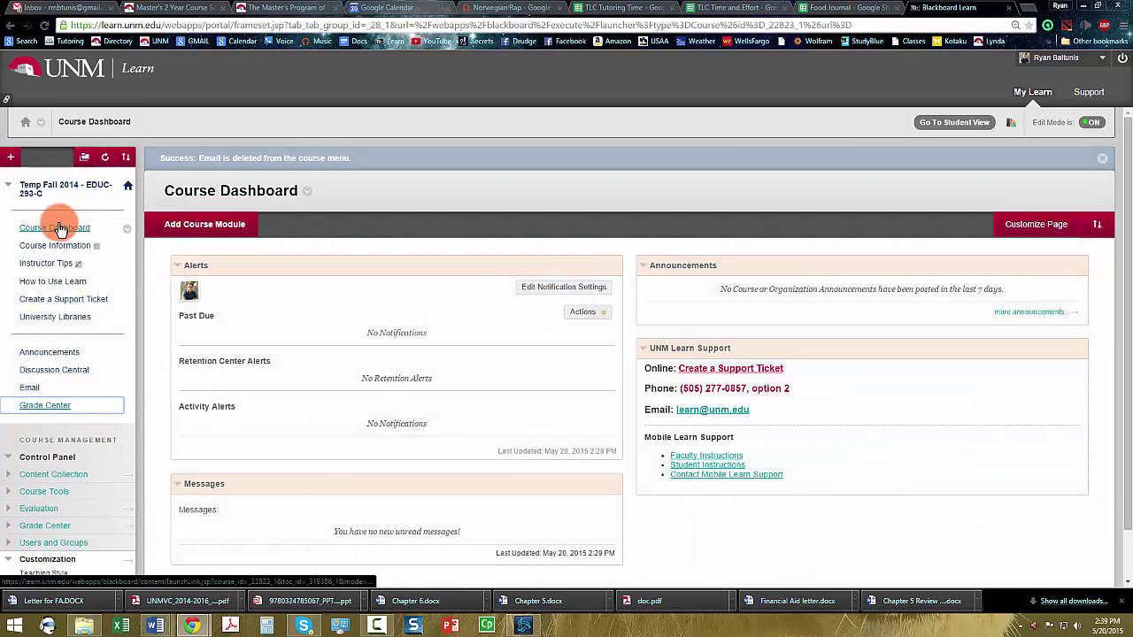
Add a Starfish tool link named Attendance to the course menu without making it available to users.
click(12, 157)
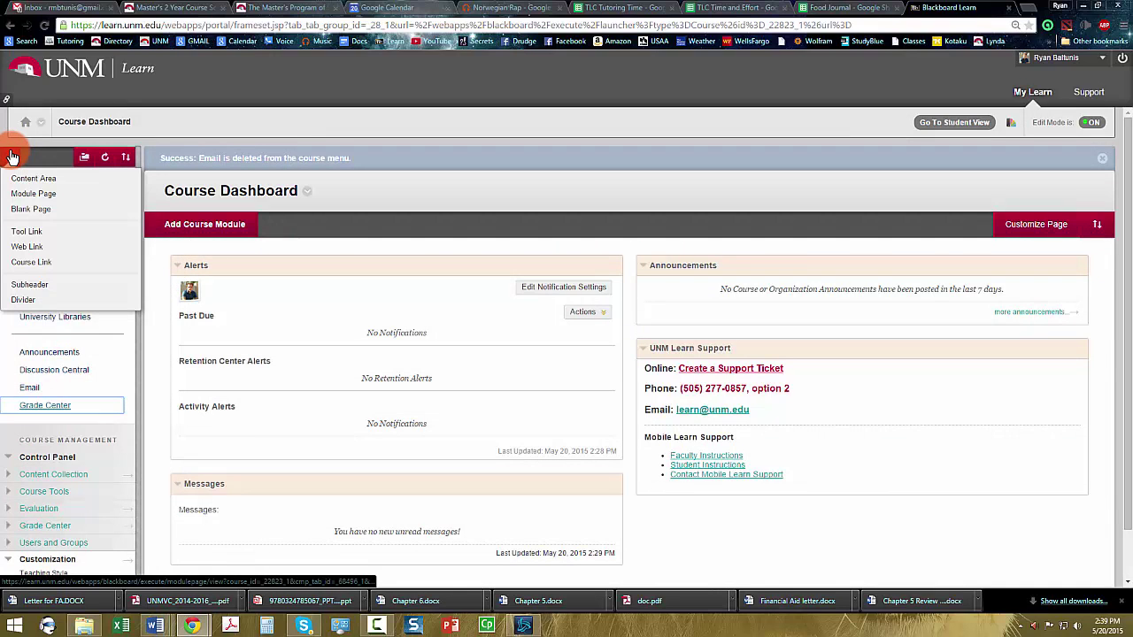
click(35, 229)
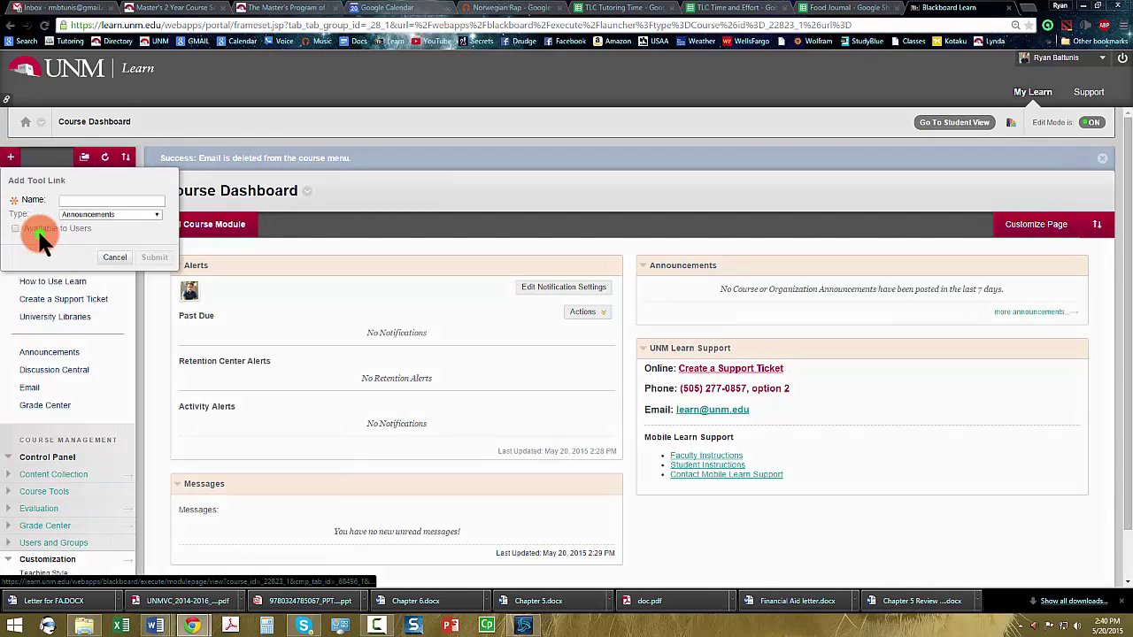
click(98, 214)
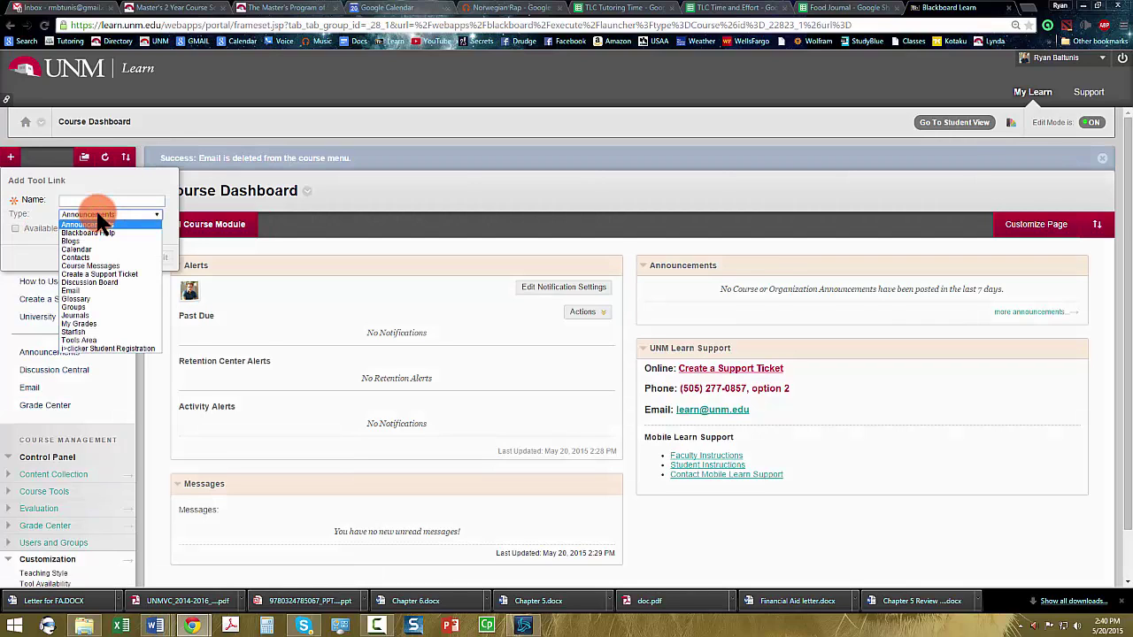
click(78, 332)
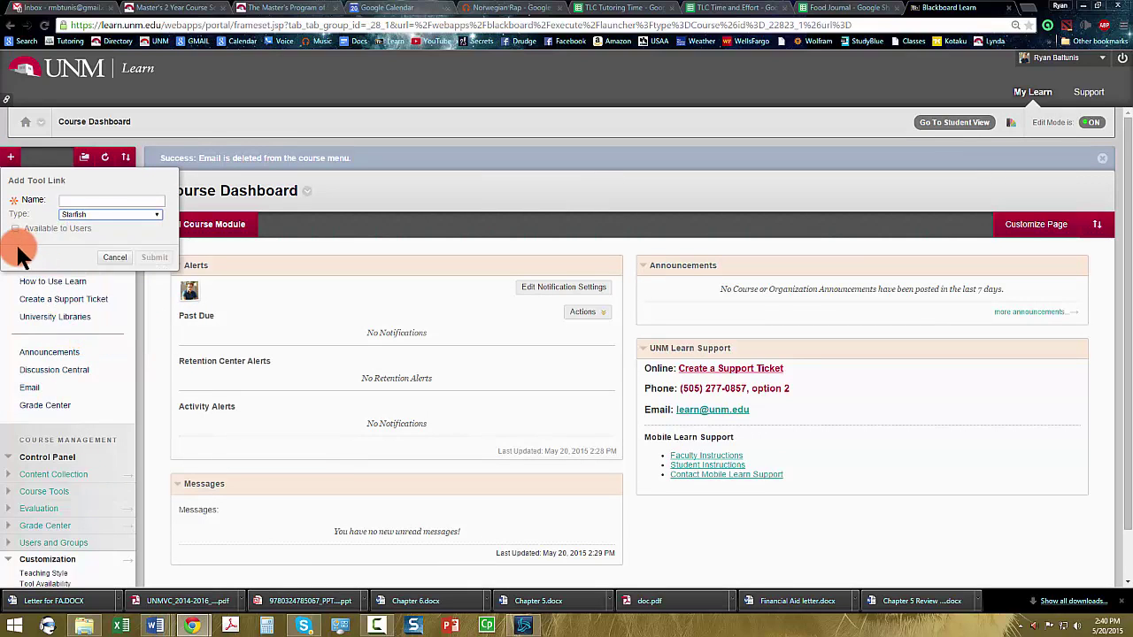
click(95, 199)
text(Attendance)
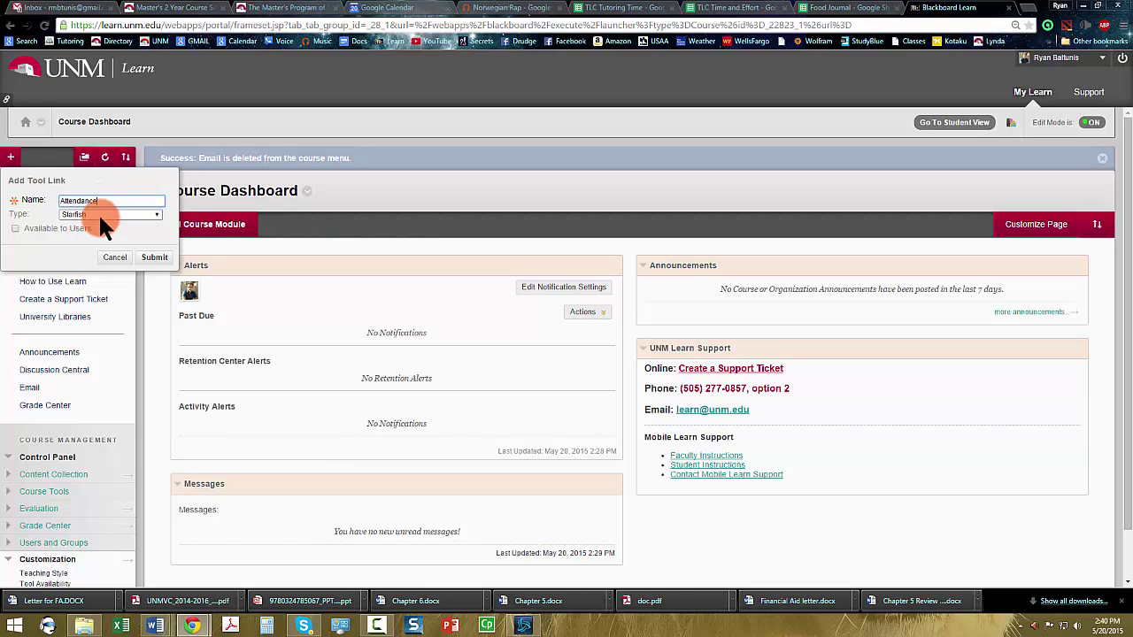
click(153, 255)
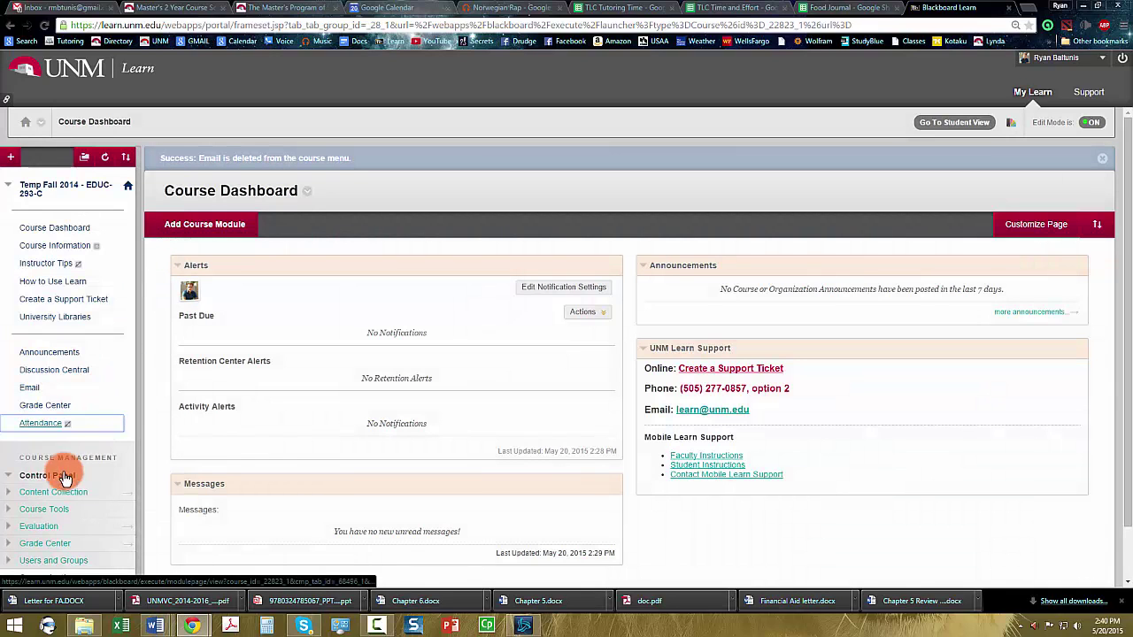
View the Starfish page through the Attendance link, then return to the Temp Fall 2014 - EDUC-293-C course.
click(44, 423)
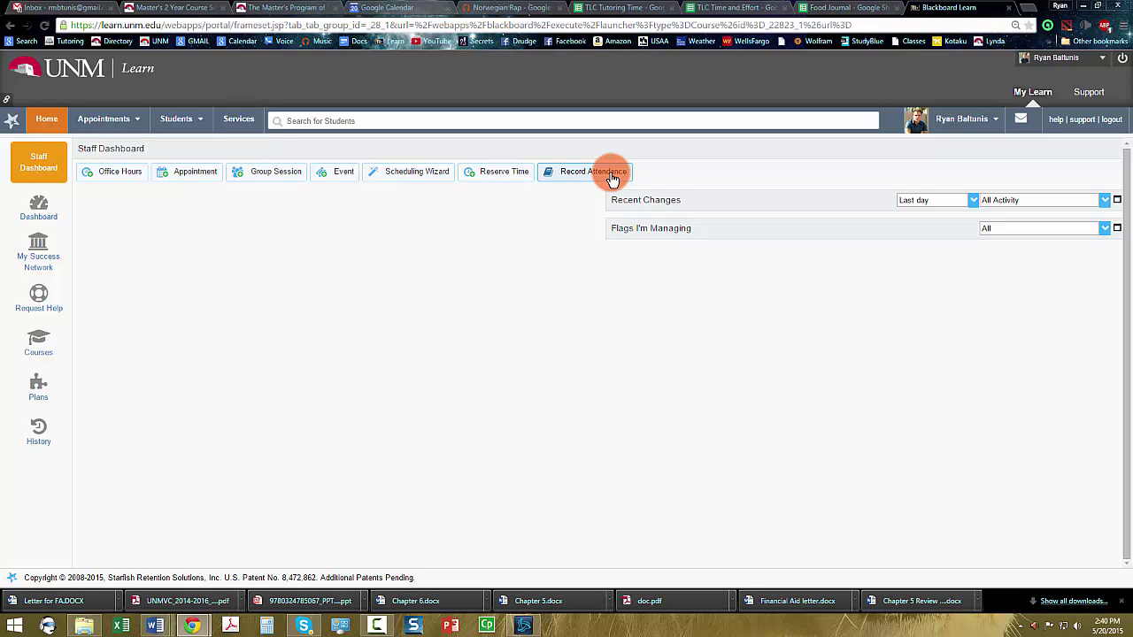
click(1033, 93)
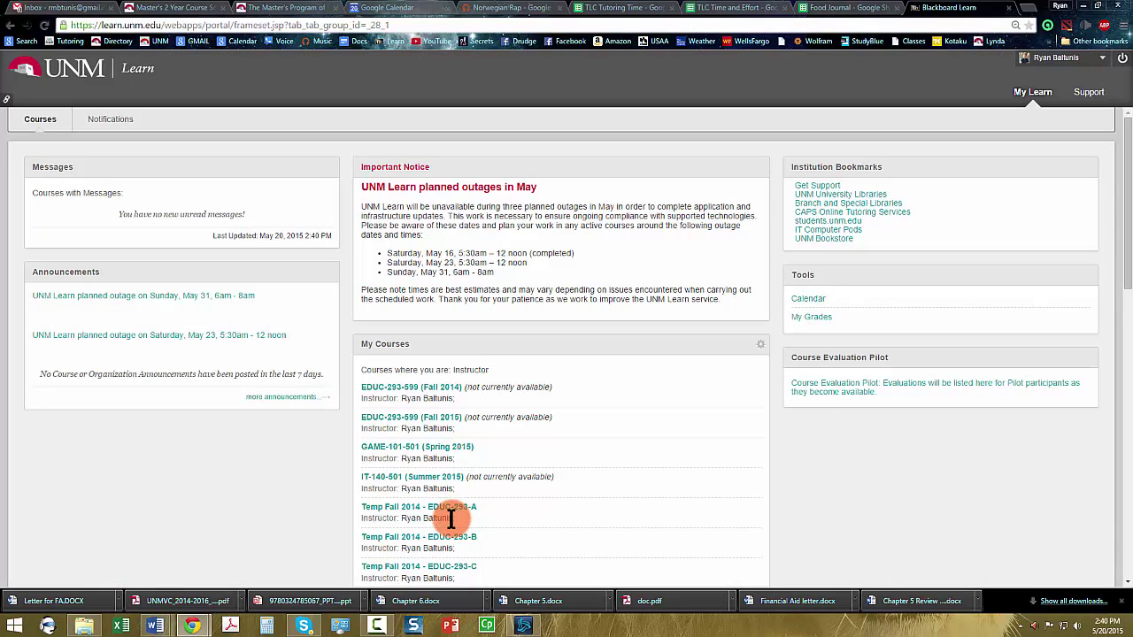
scroll(450, 518, down, 1)
scroll(442, 478, down, 1)
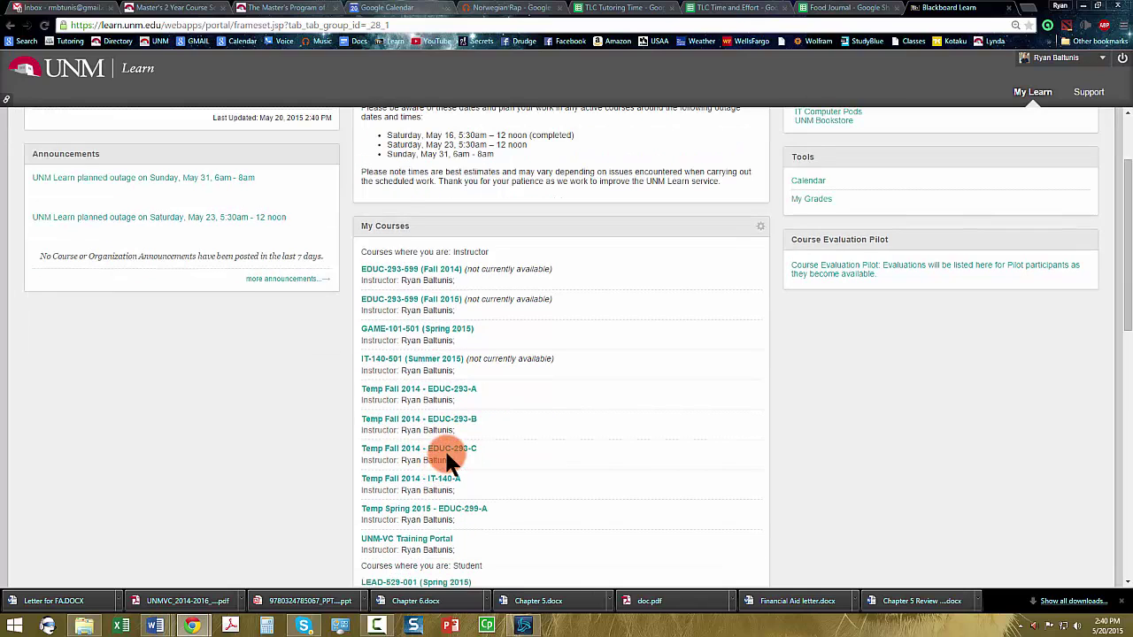
click(463, 449)
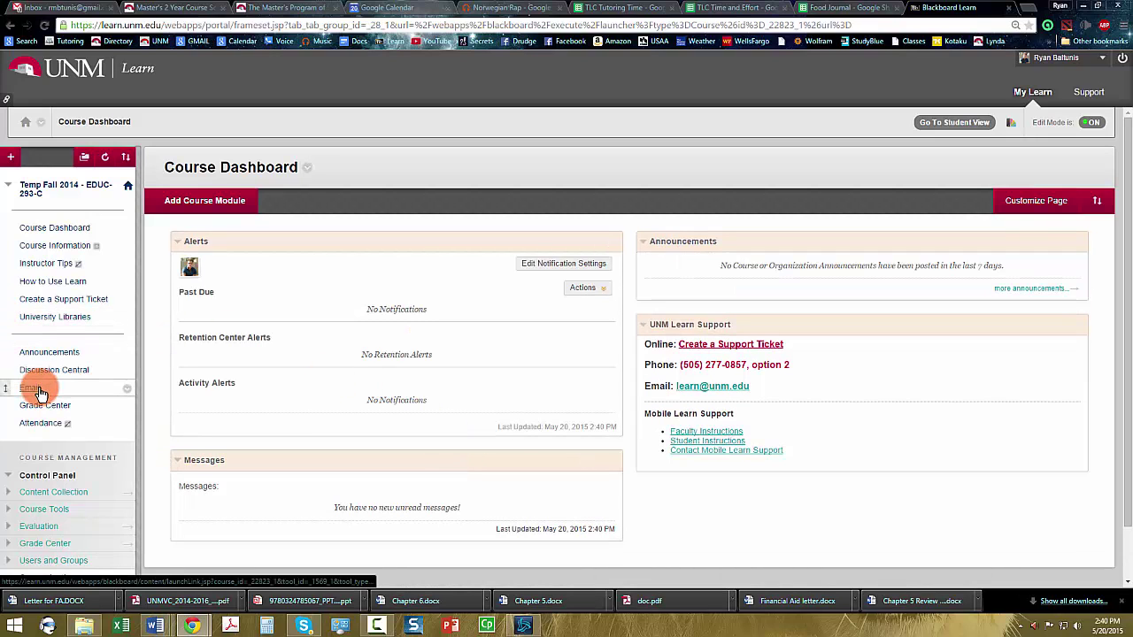
Add a content area named Assignments to the course menu and make it available to users.
click(11, 158)
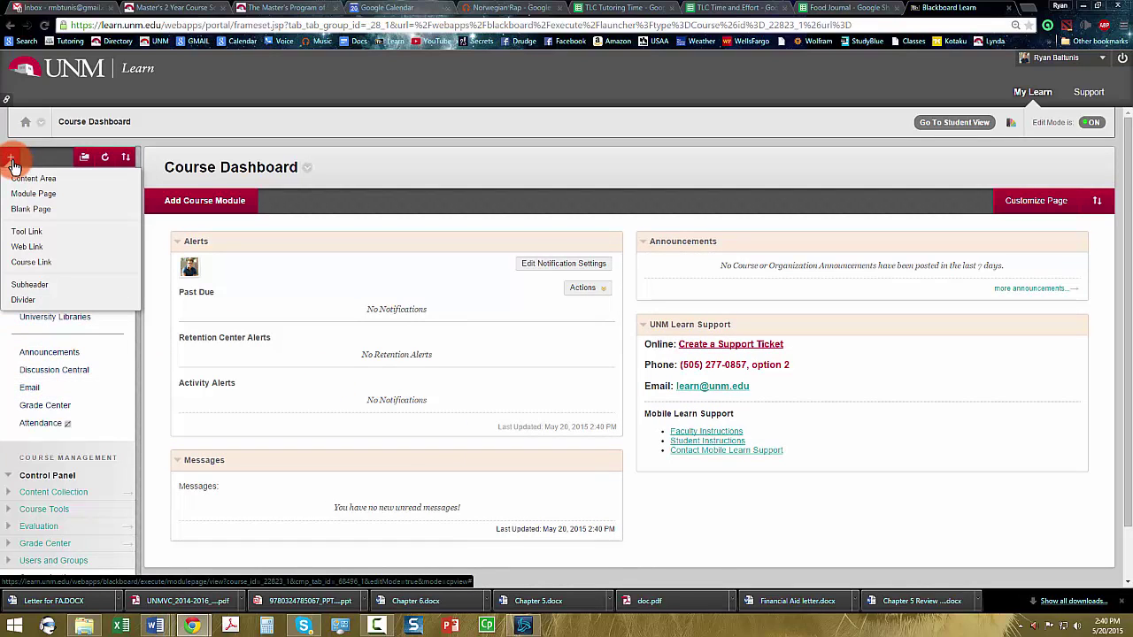
click(24, 179)
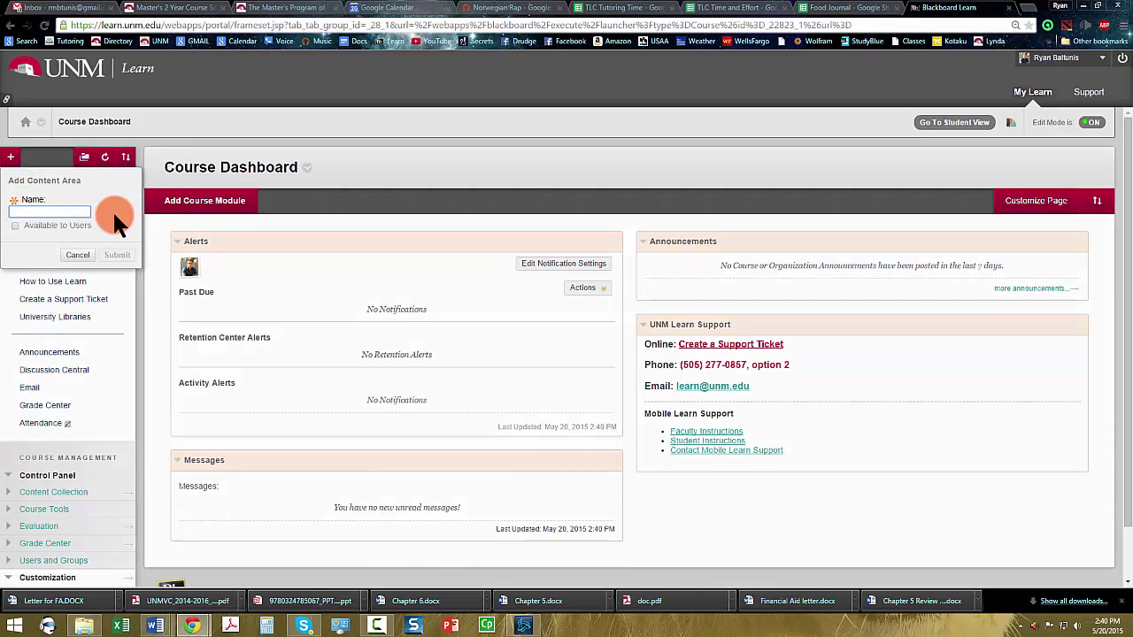
text(Assignments)
click(15, 226)
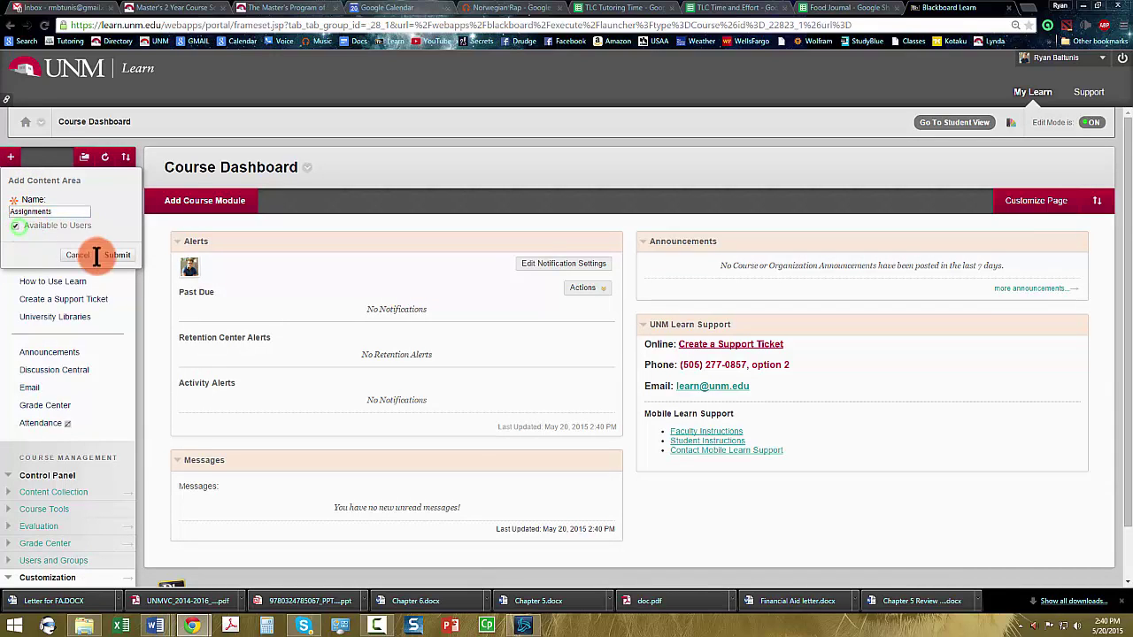
click(113, 253)
Add a content area named Quizzes/Tests to the course menu and make it available to users.
click(10, 156)
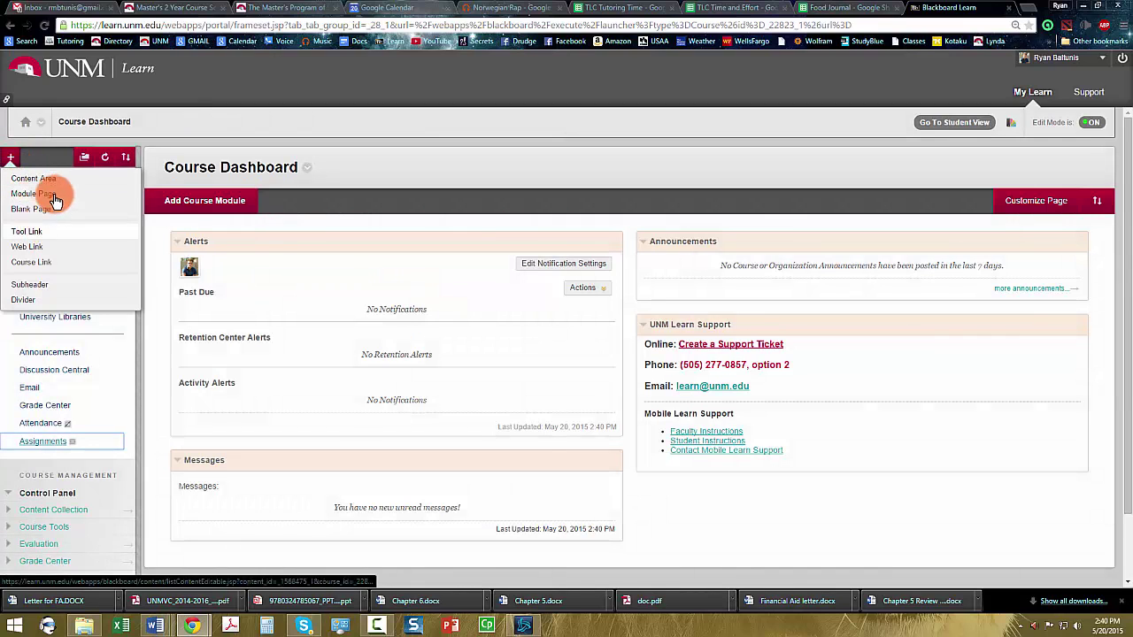
click(44, 179)
text(Q)
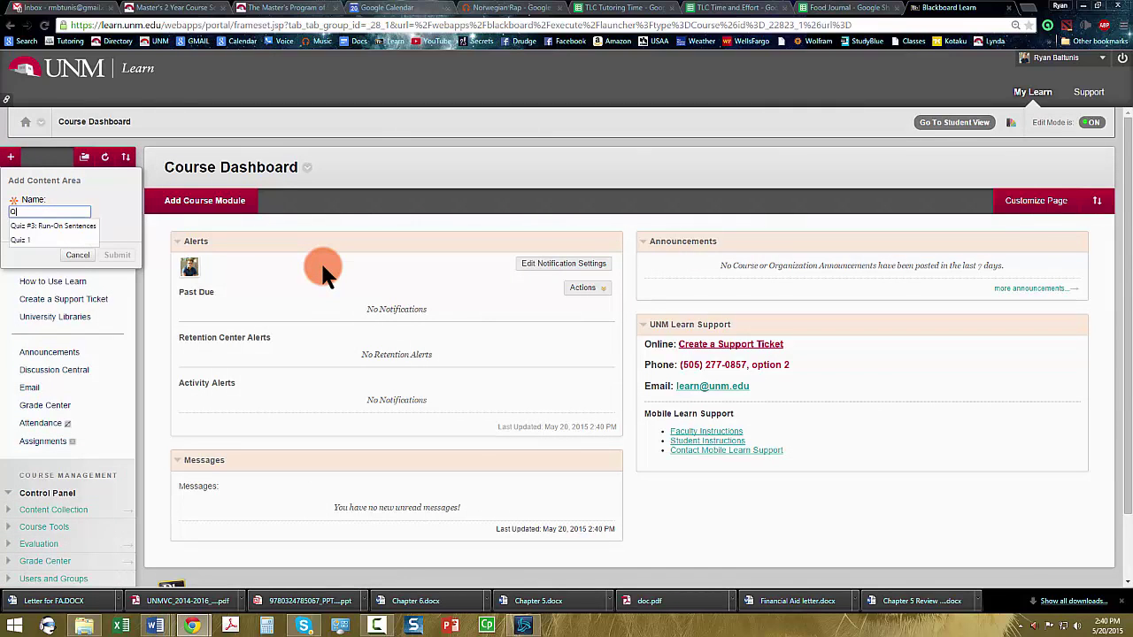
text(uizzes/Te)
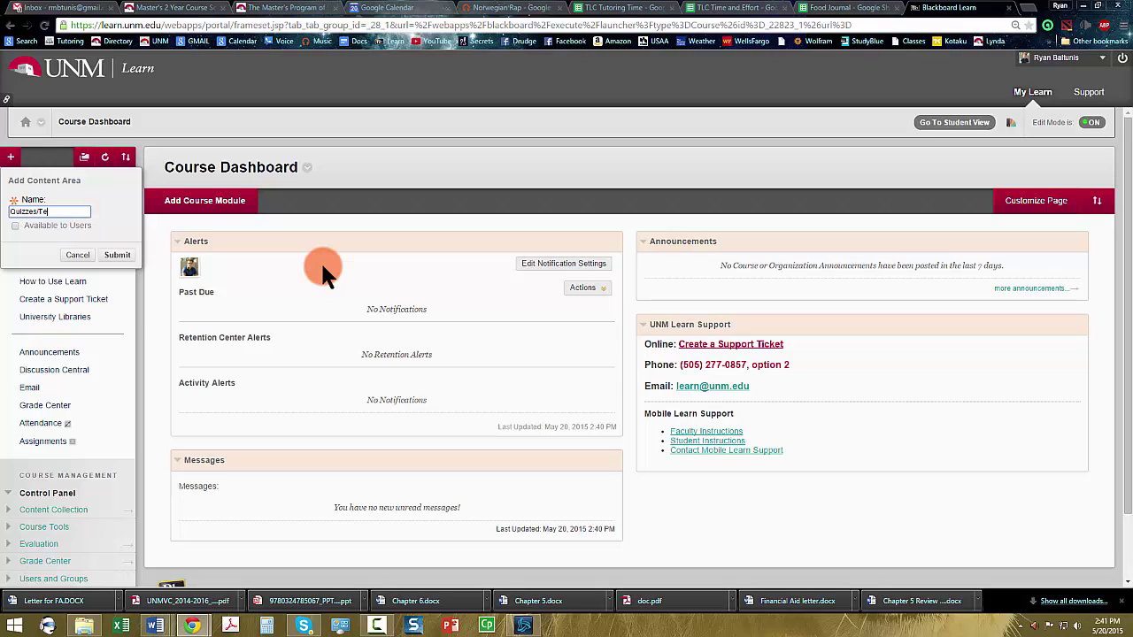
text(sts)
click(17, 226)
click(112, 252)
Add a content area named Syllabus/Getting Started to the course menu, correcting the spelling of Syllabus, and make it available to users.
click(11, 157)
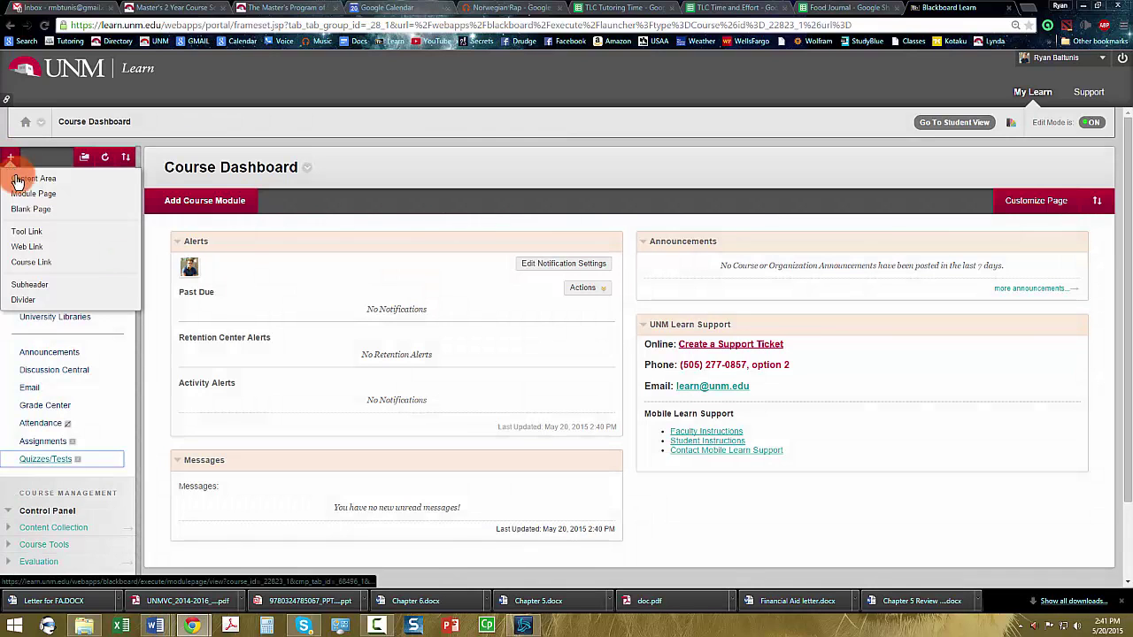
click(44, 179)
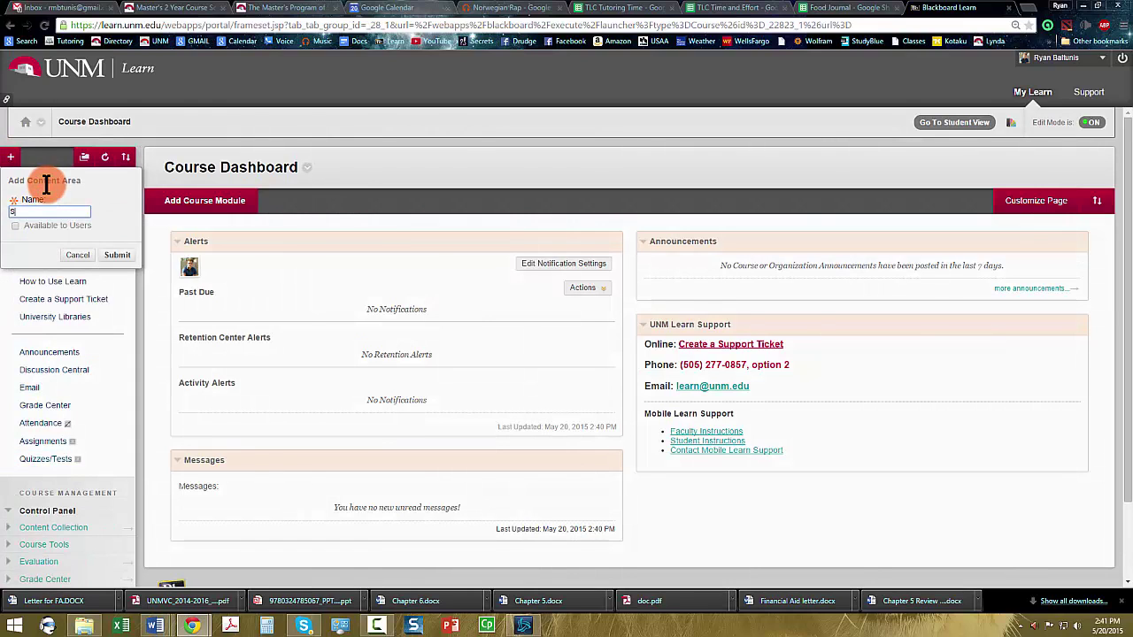
text(Syallbus/Getting Started)
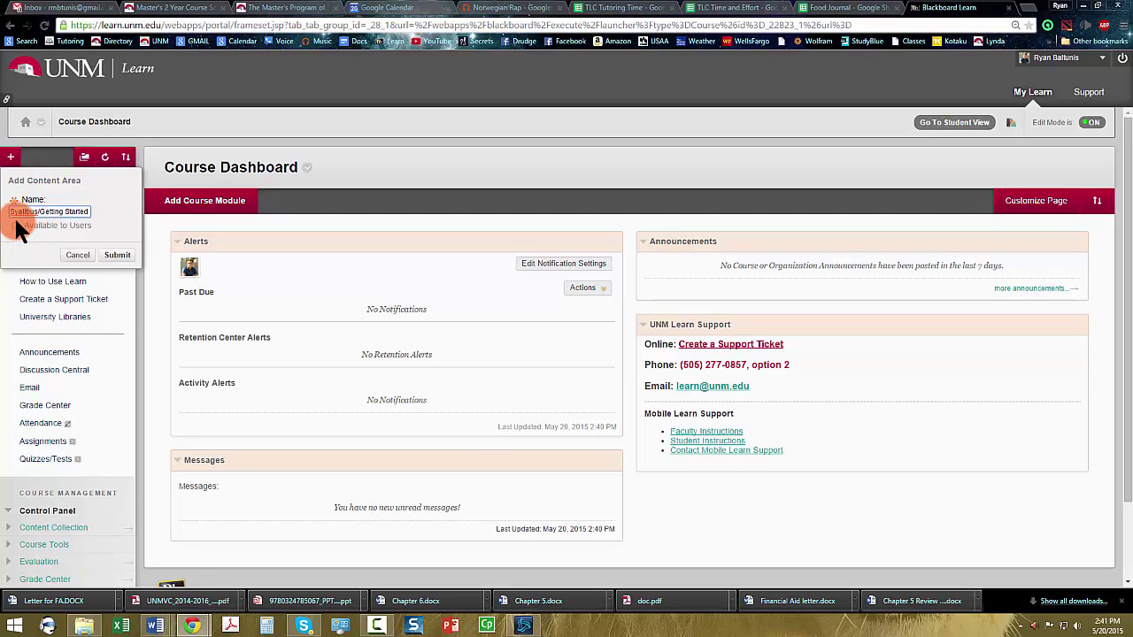
right_click(23, 209)
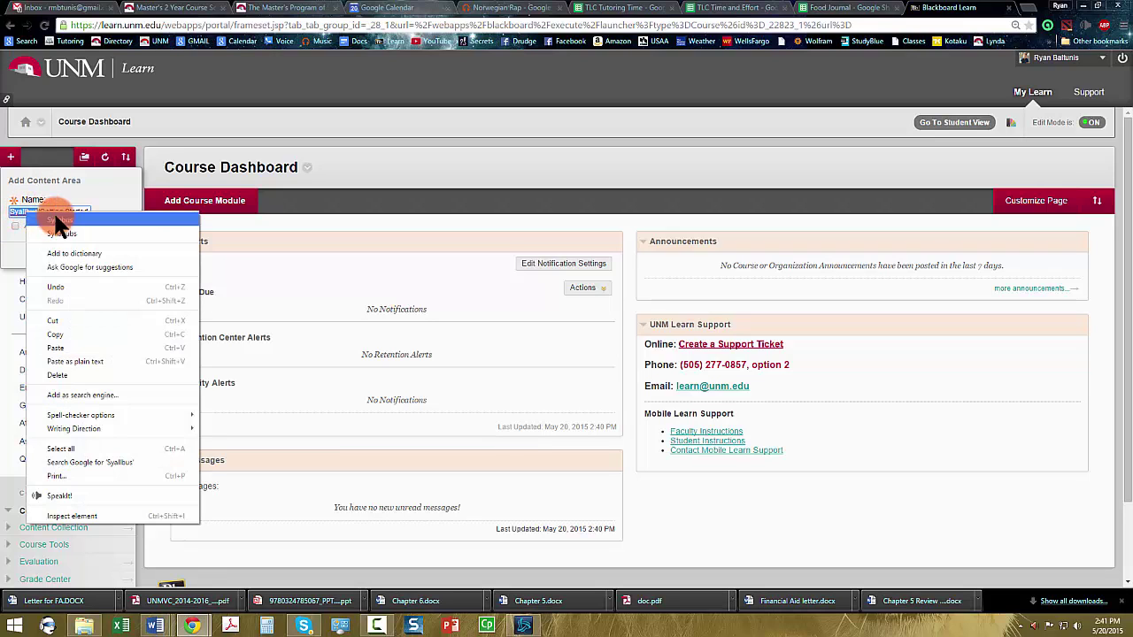
click(55, 217)
click(15, 225)
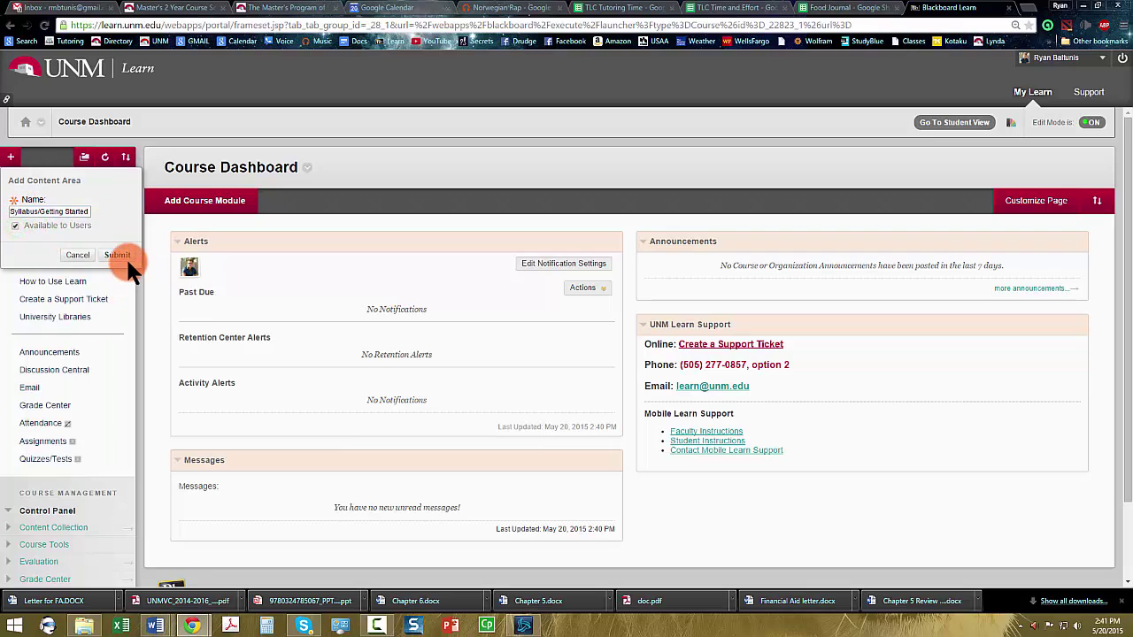
click(117, 255)
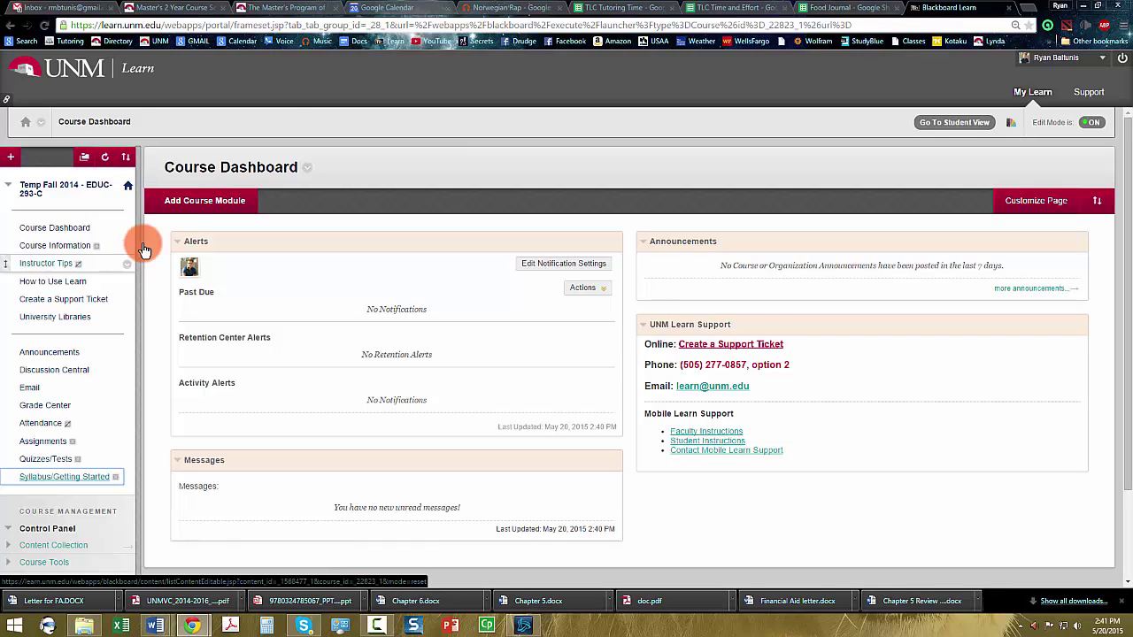
Look at the course entry point choices in the Teaching Style settings, then return to the Course Dashboard.
scroll(36, 478, down, 2)
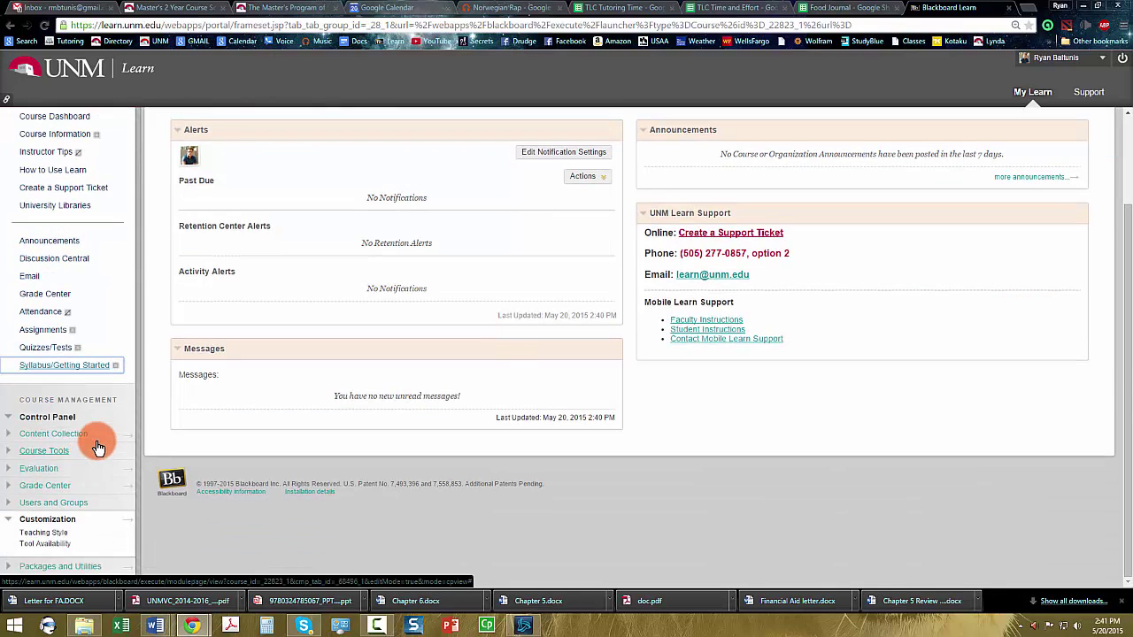
click(49, 535)
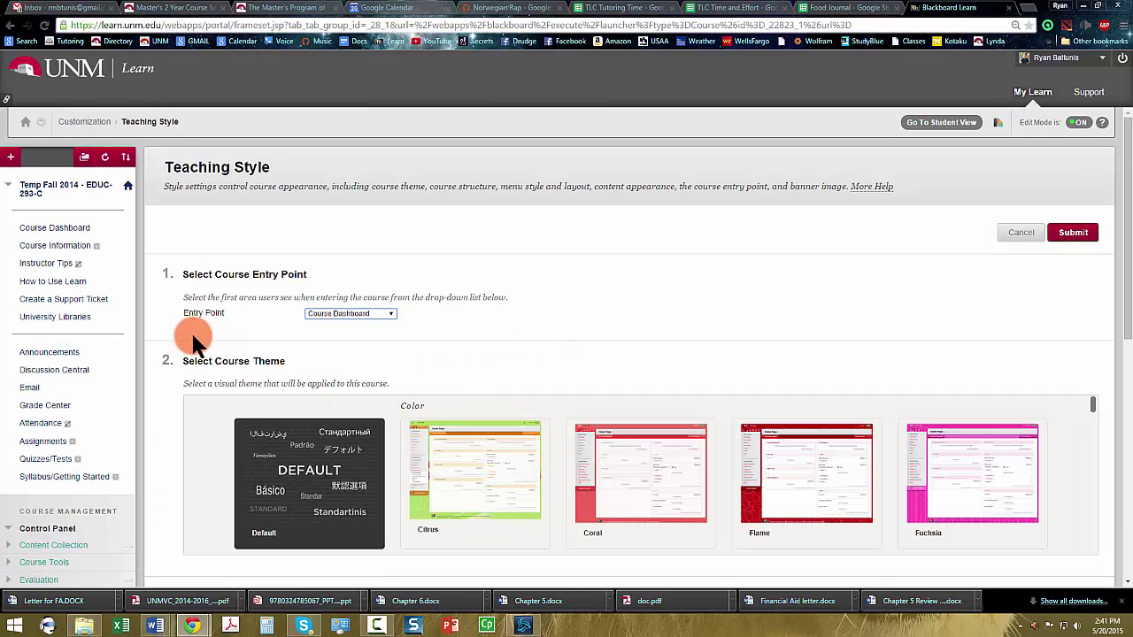
click(346, 313)
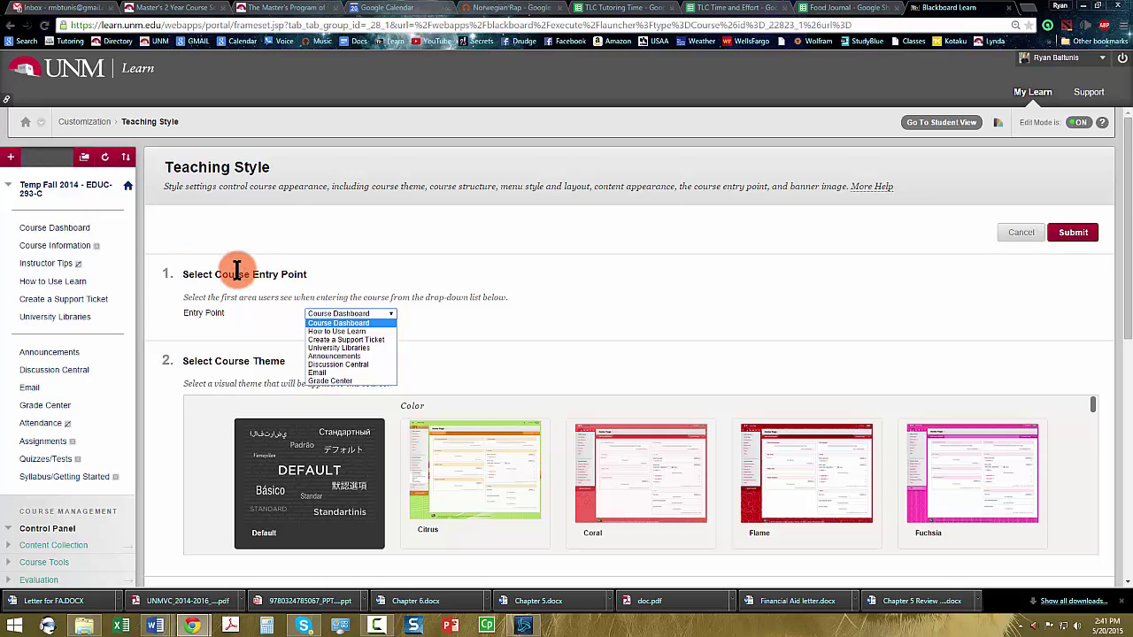
click(78, 227)
click(78, 228)
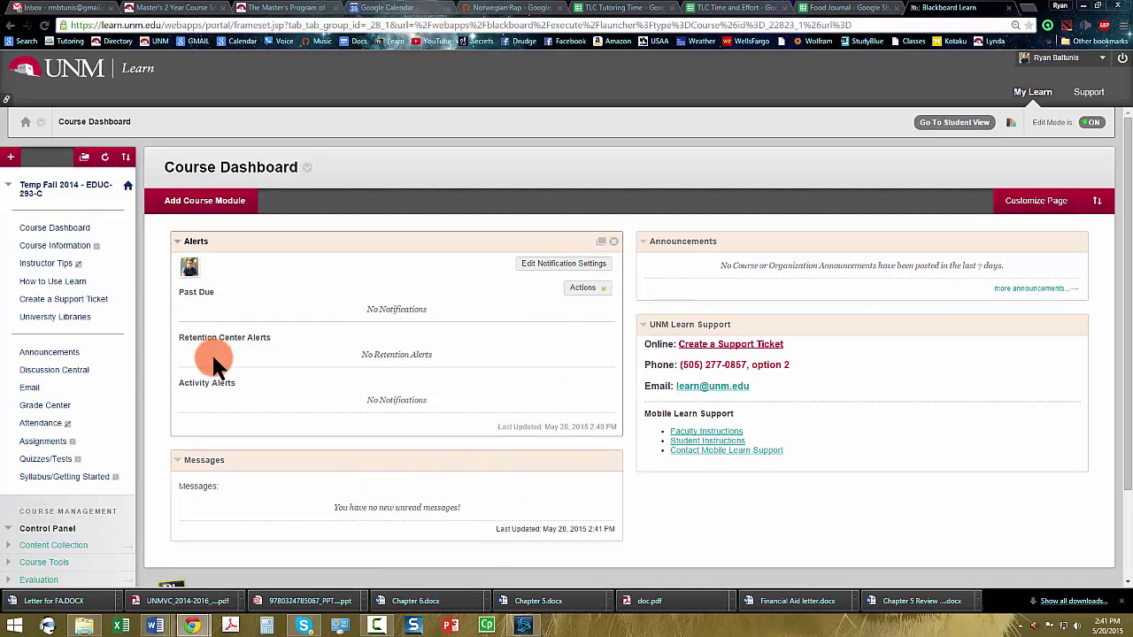
Set the course entry point to Announcements in the Teaching Style settings.
scroll(53, 505, down, 2)
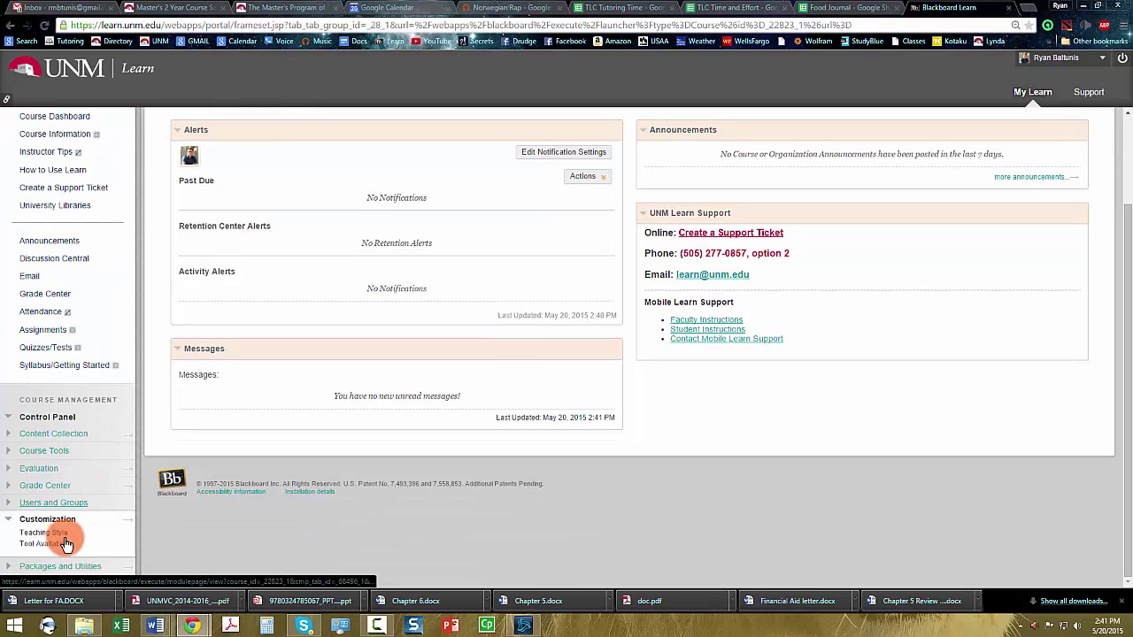
click(57, 531)
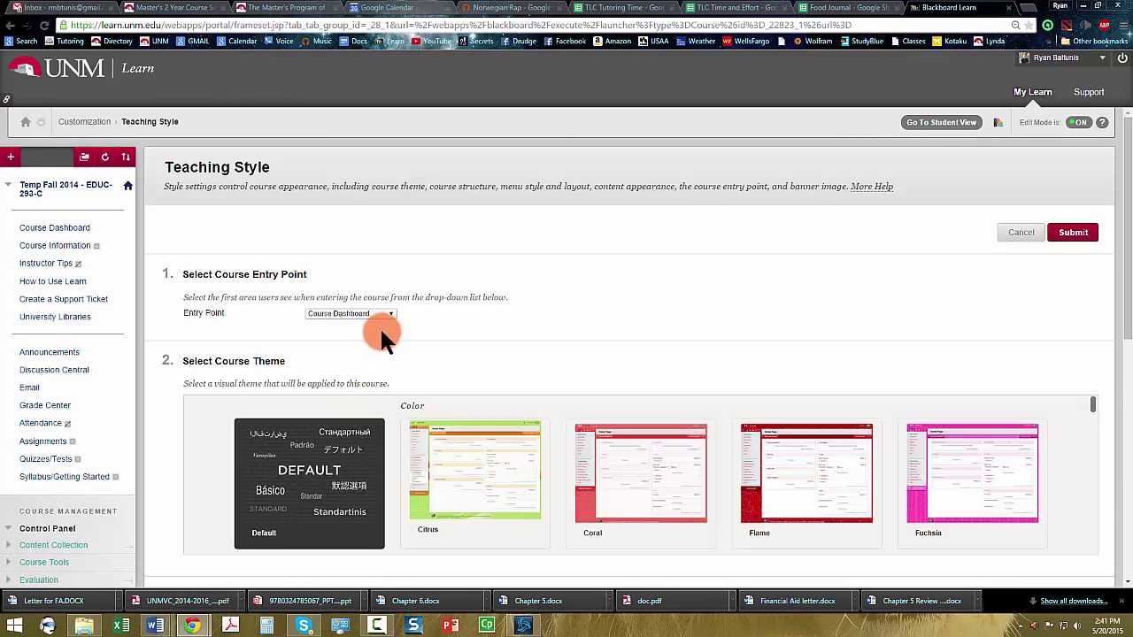
click(383, 317)
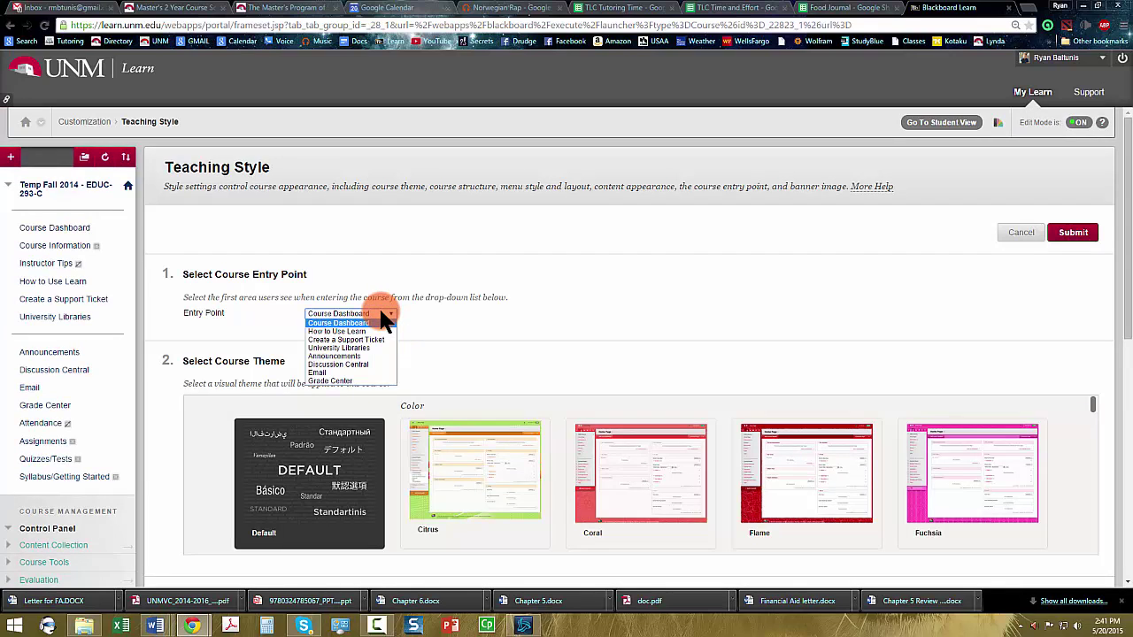
click(351, 354)
Choose the Night course theme and submit the Teaching Style settings.
scroll(617, 237, down, 2)
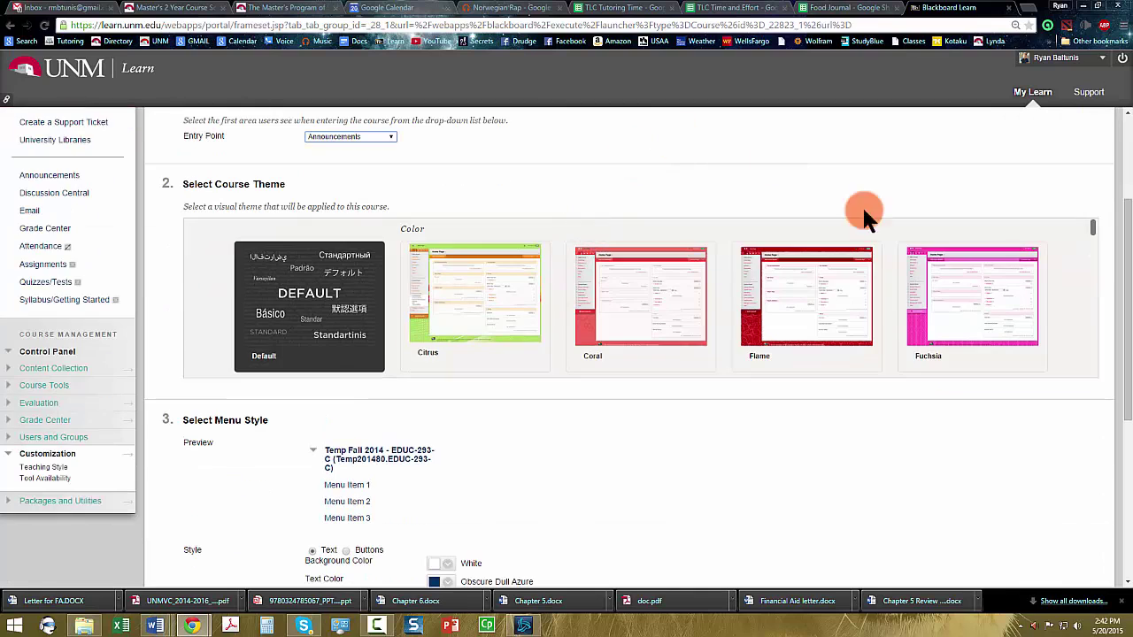
scroll(689, 316, down, 5)
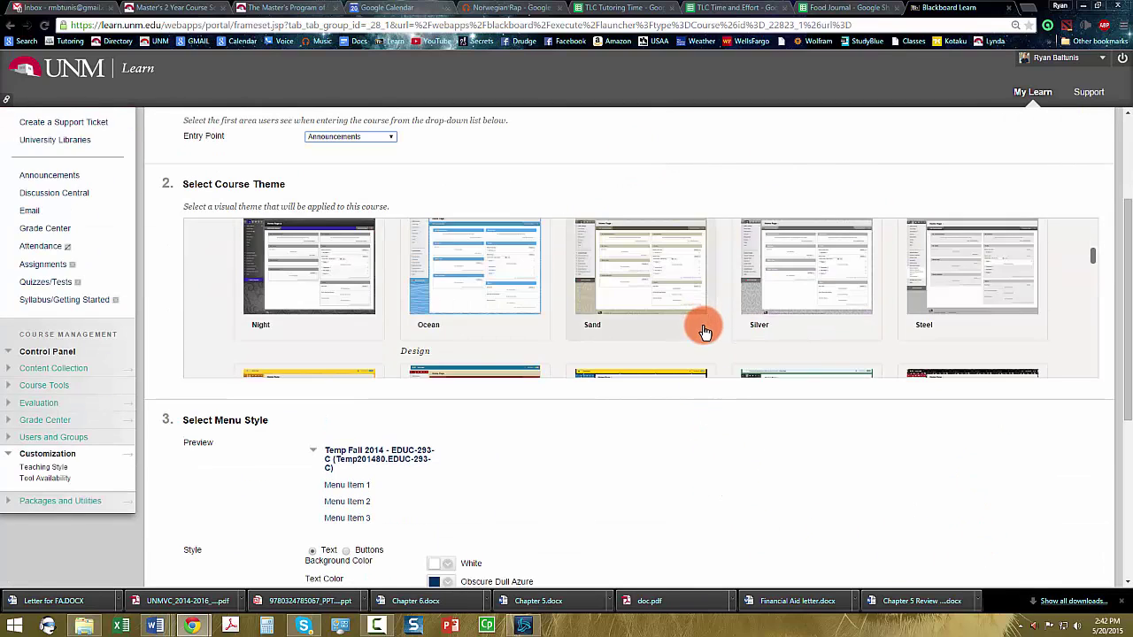
scroll(671, 328, down, 3)
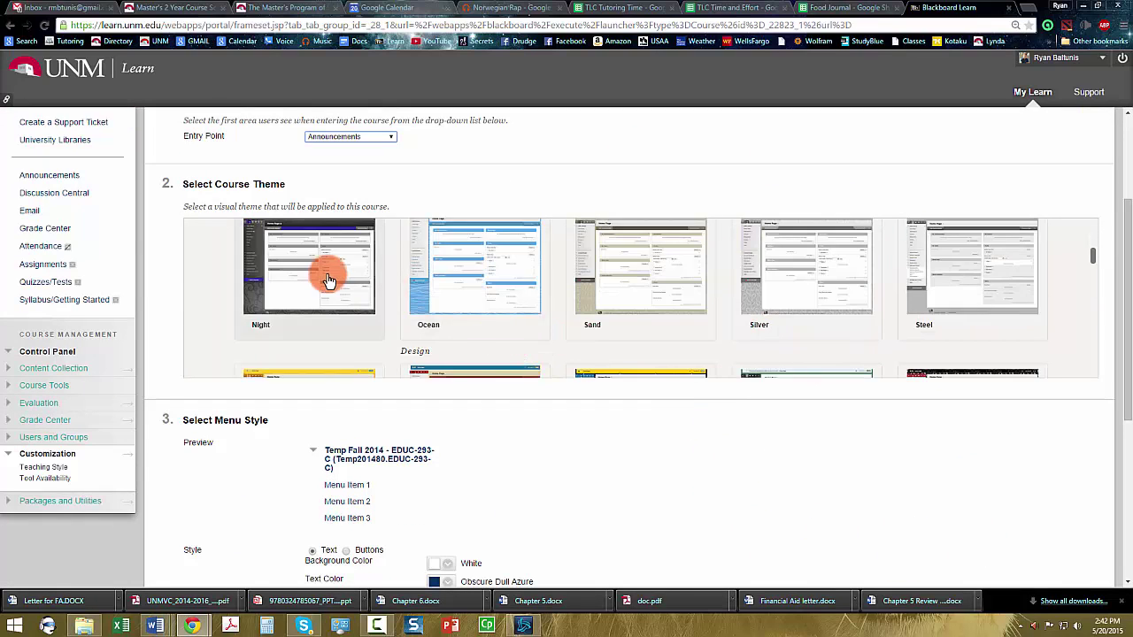
click(326, 275)
scroll(717, 400, down, 2)
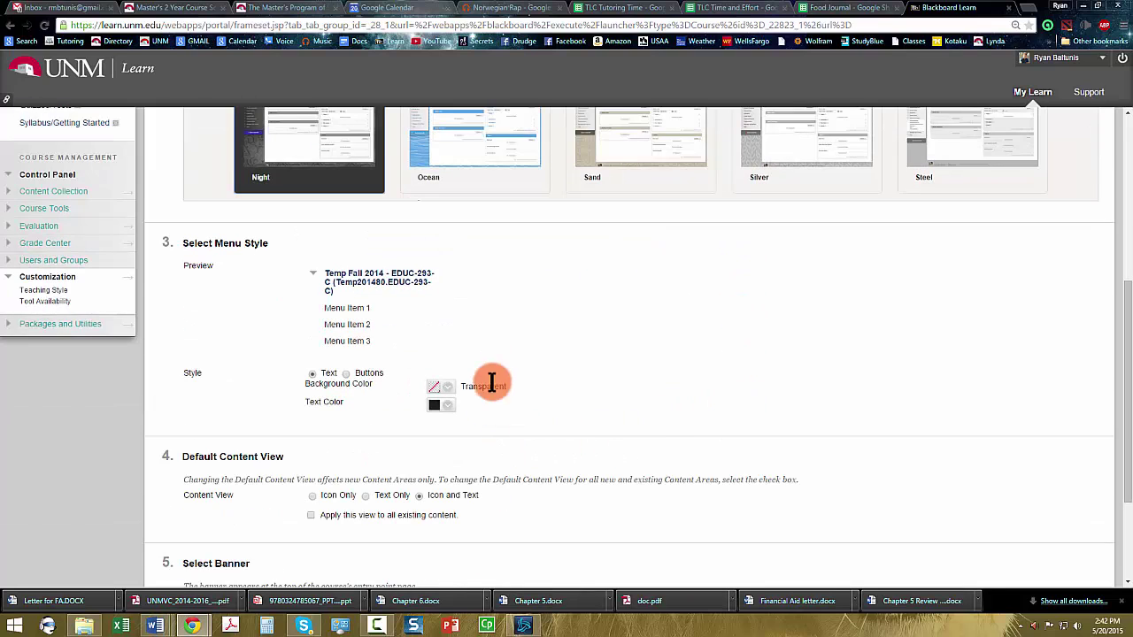
scroll(586, 372, down, 2)
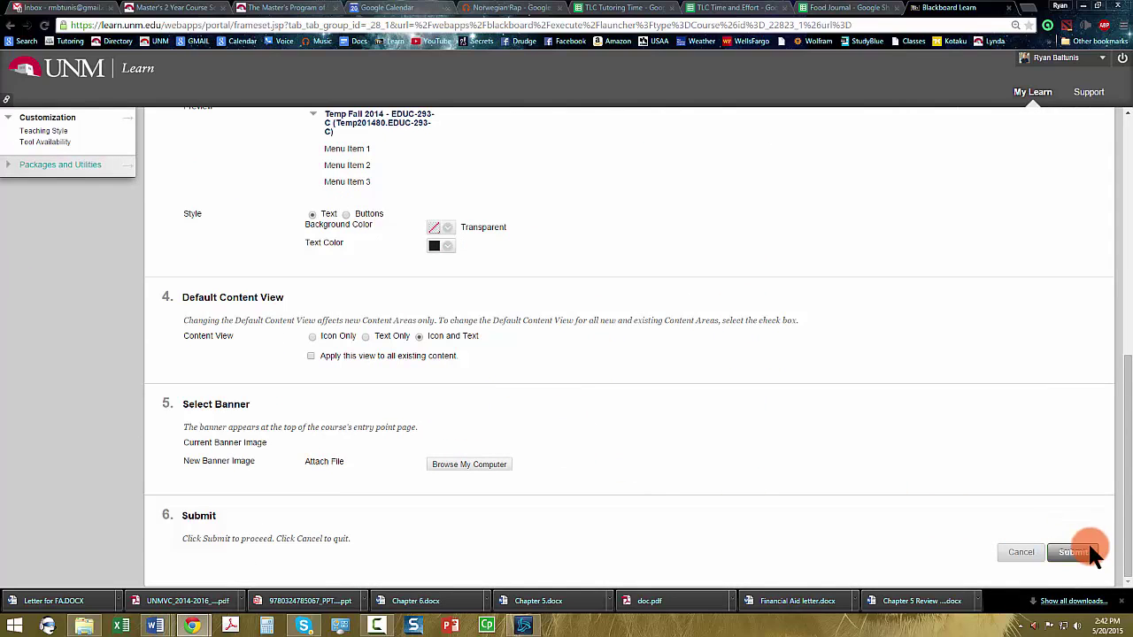
click(1073, 552)
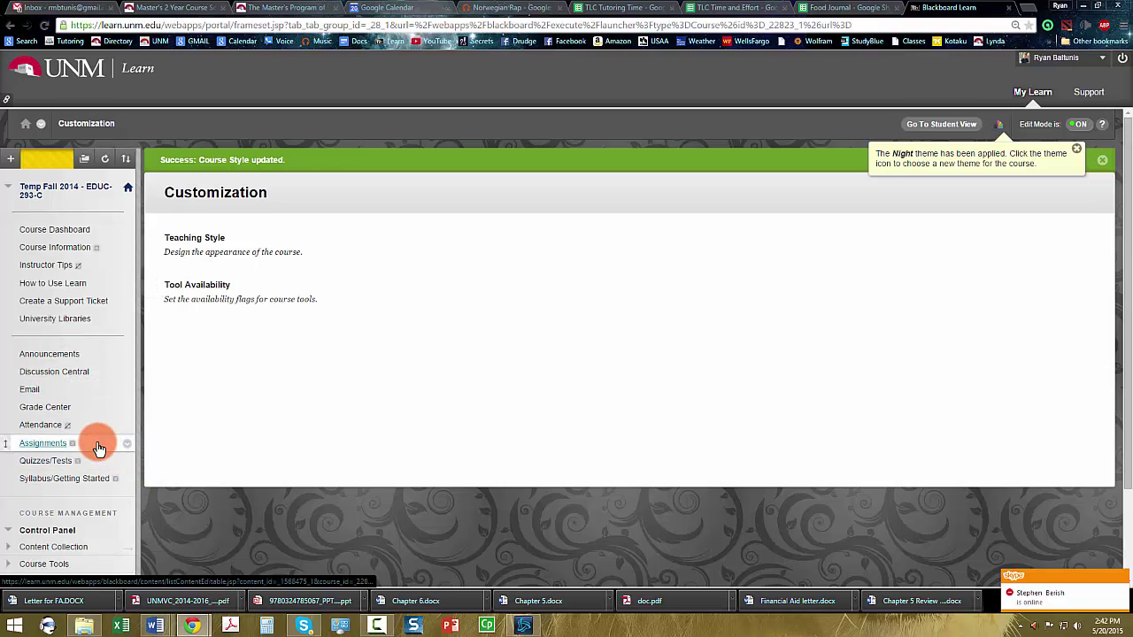
Delete the Course Dashboard link and its content from the course menu.
drag(99, 449, 51, 447)
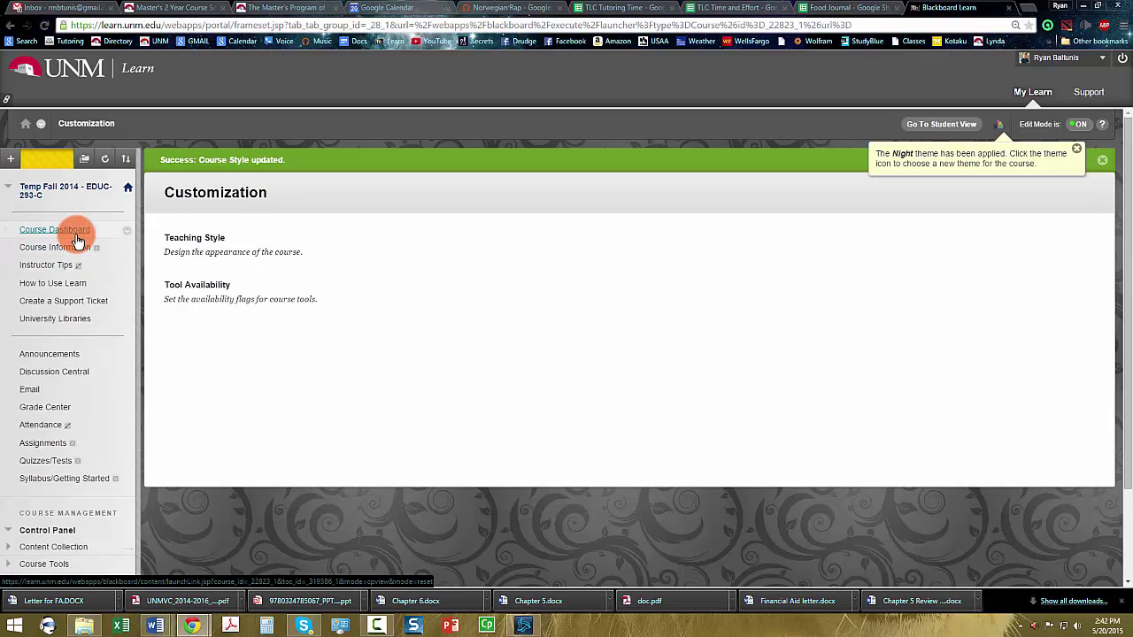
click(127, 232)
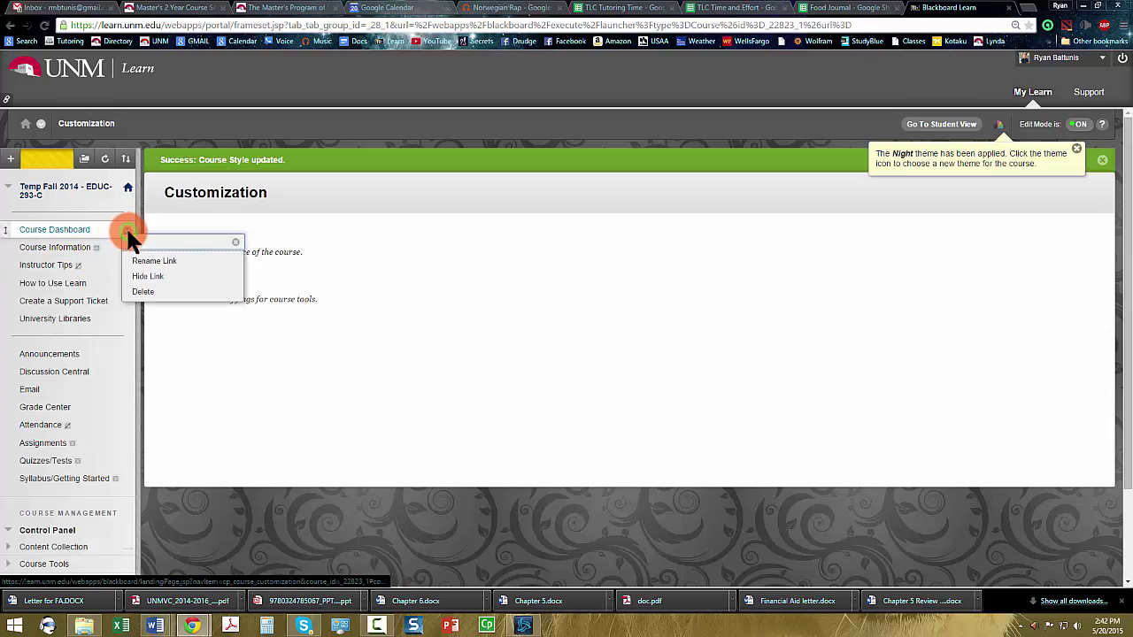
click(146, 293)
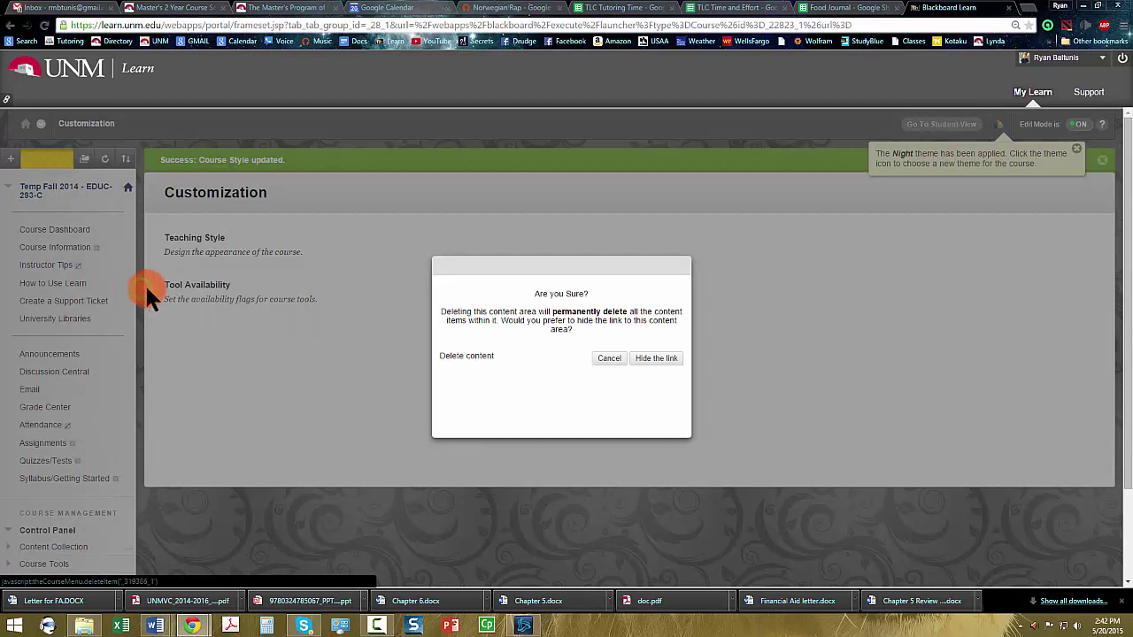
click(459, 355)
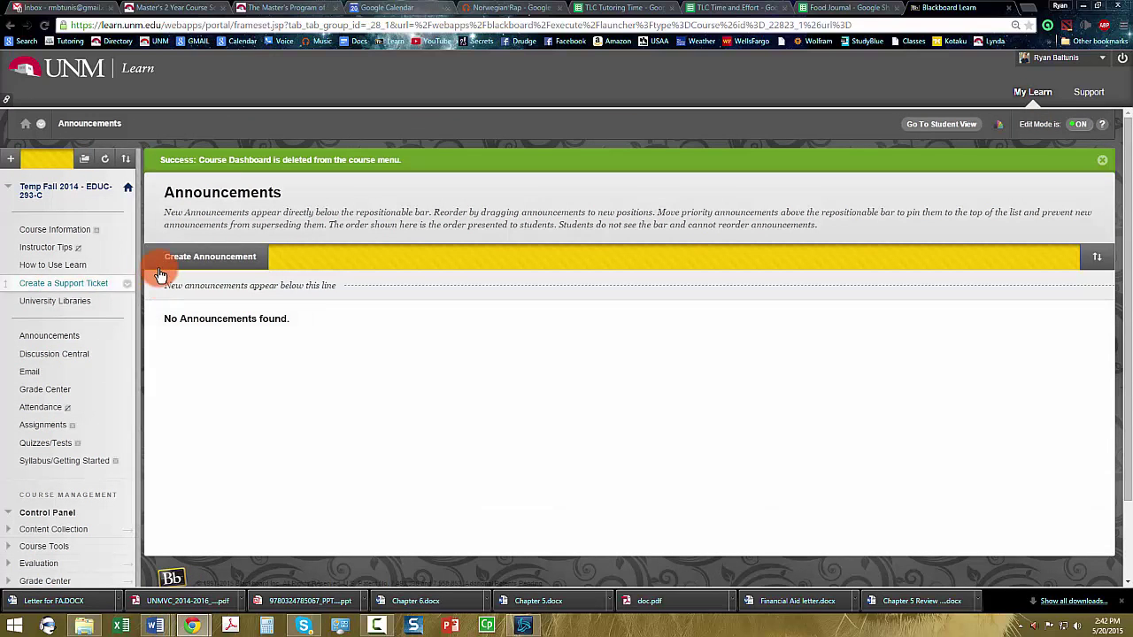
Delete the Course Information content area and its content from the course menu.
click(127, 230)
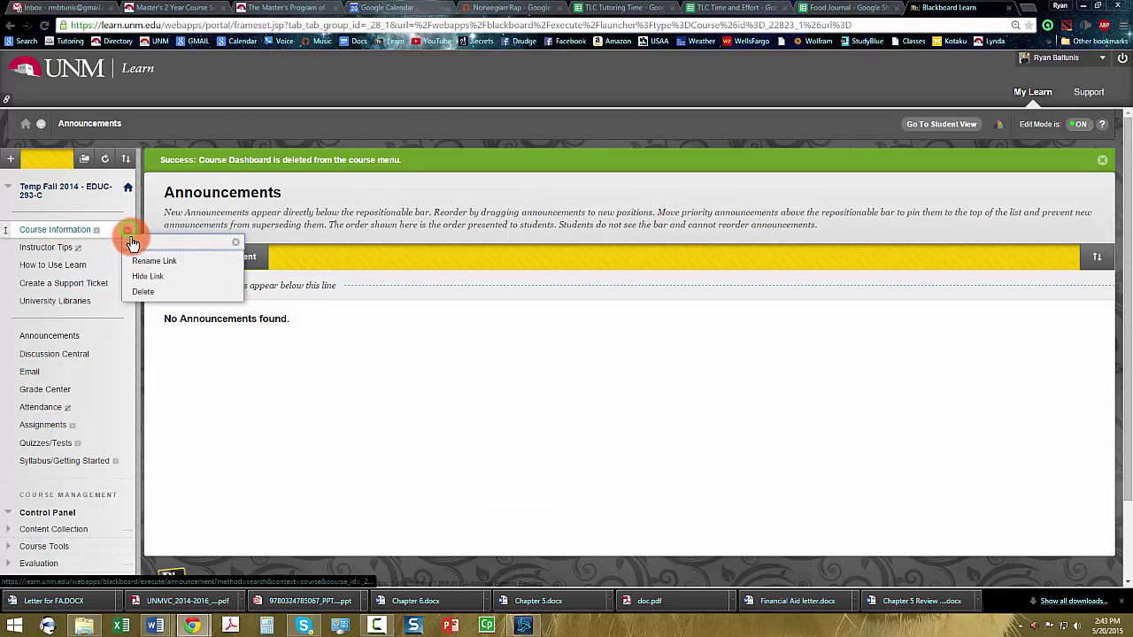
click(156, 294)
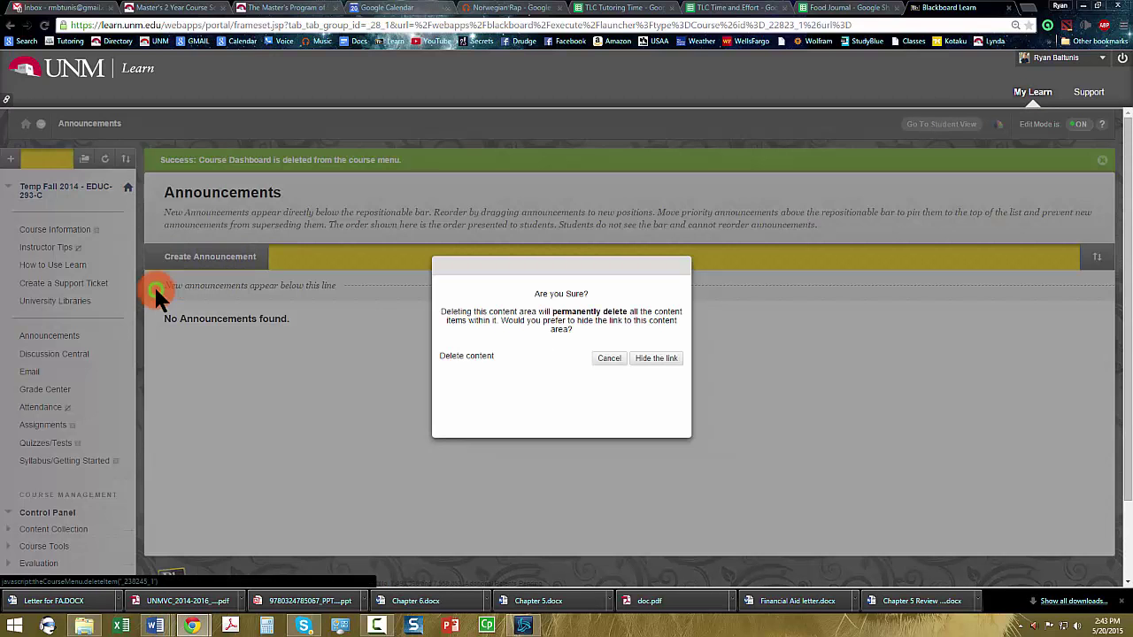
click(471, 354)
click(667, 333)
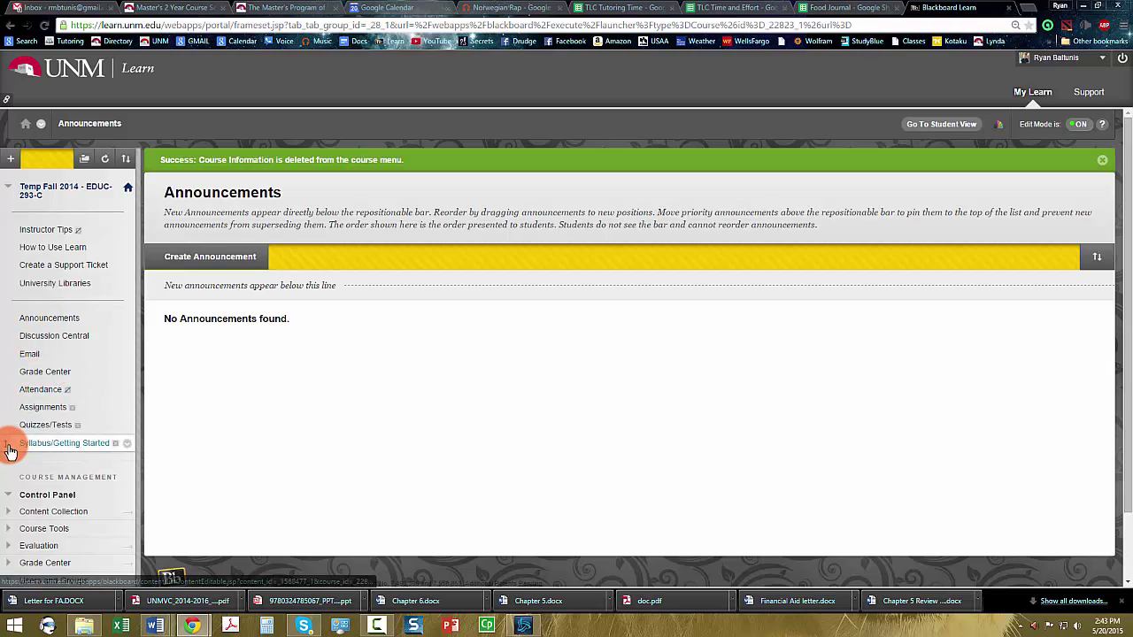
Reorder the course menu so it starts with Syllabus/Getting Started, Announcements and Assignments, above the first divider.
drag(8, 445, 16, 217)
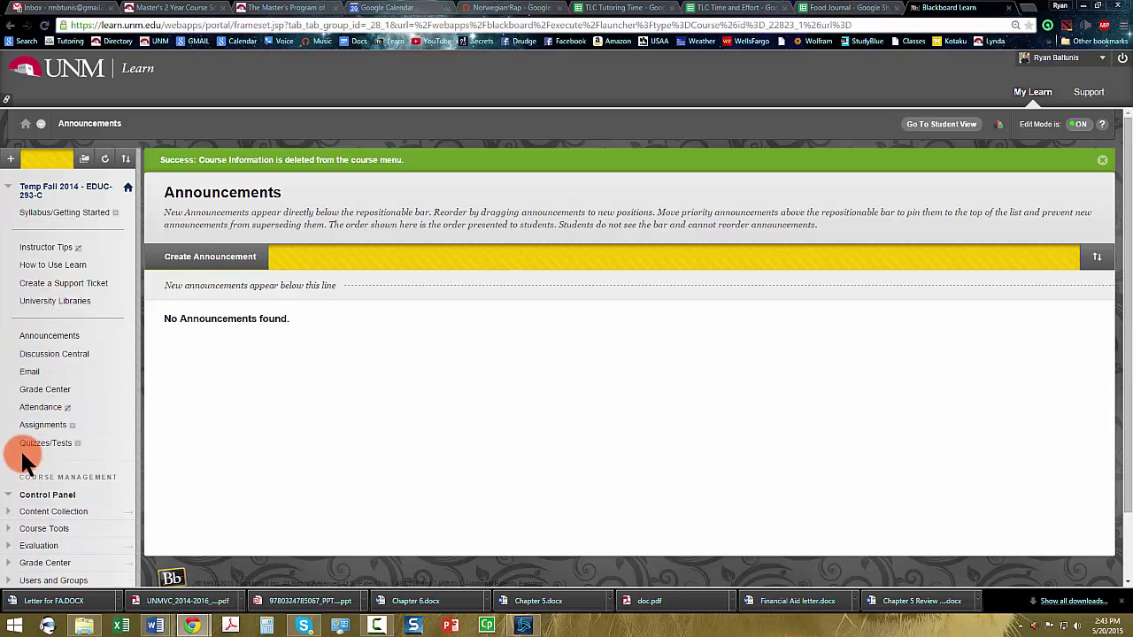
drag(4, 334, 14, 233)
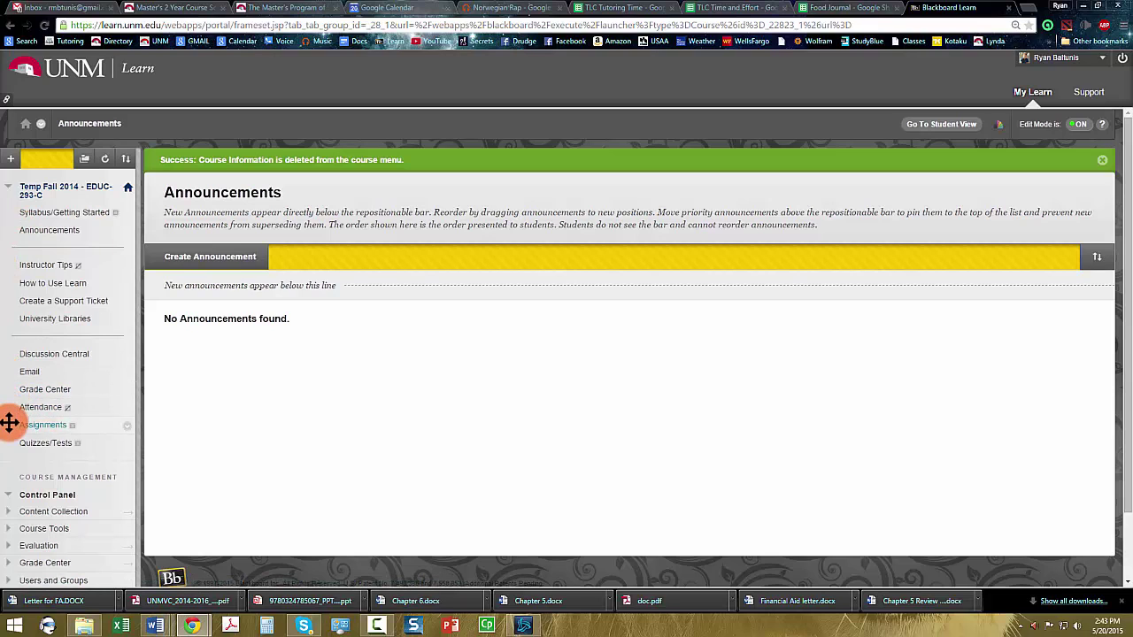
drag(7, 425, 21, 244)
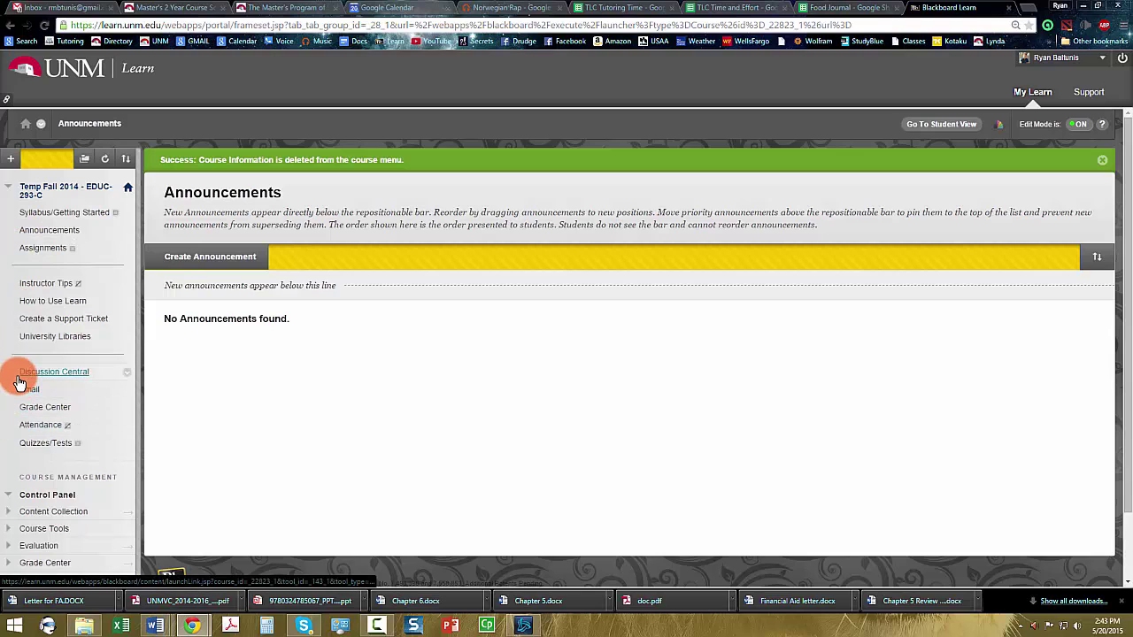
Move Discussion Central, Quizzes/Tests, Email, Grade Center and Attendance below Assignments in the course menu, above the first divider.
drag(12, 376, 19, 264)
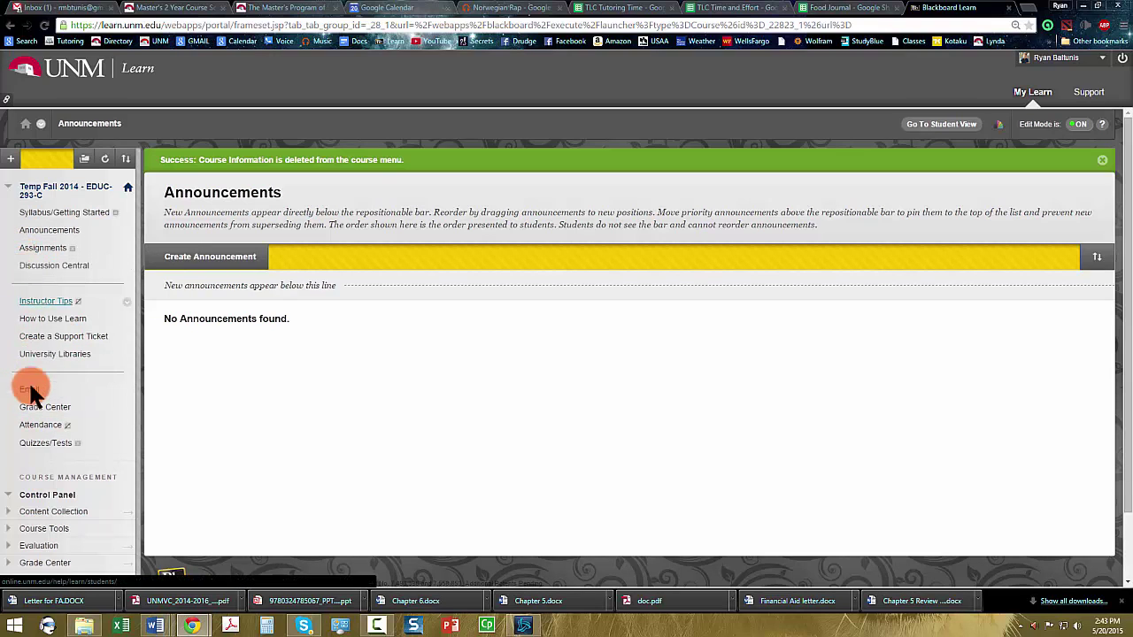
drag(12, 442, 19, 296)
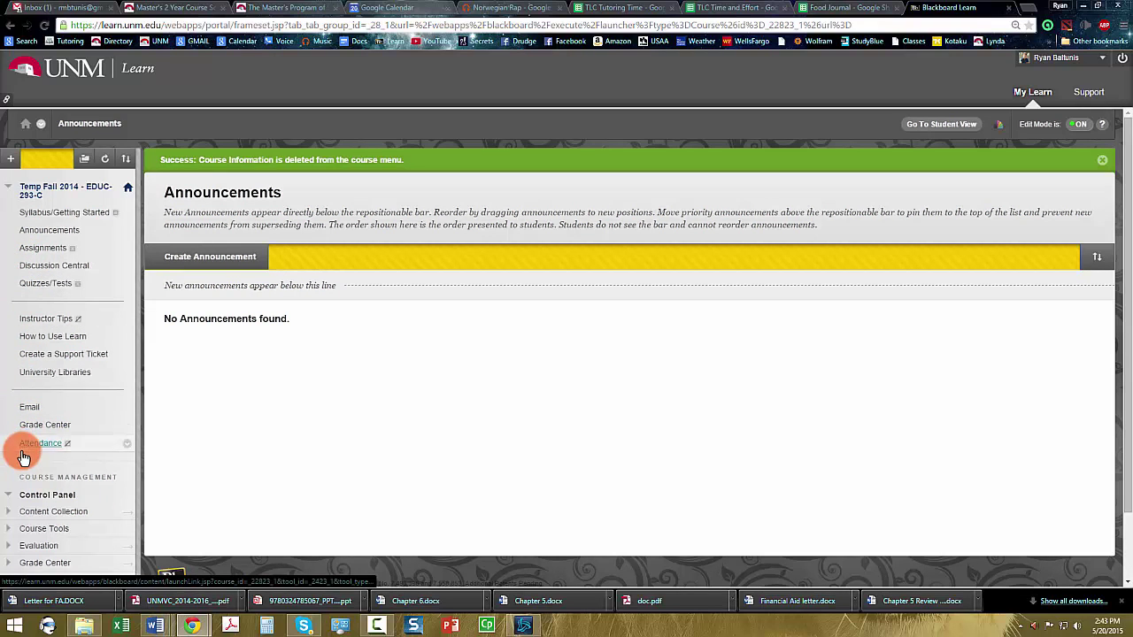
drag(13, 416, 18, 298)
drag(10, 424, 16, 312)
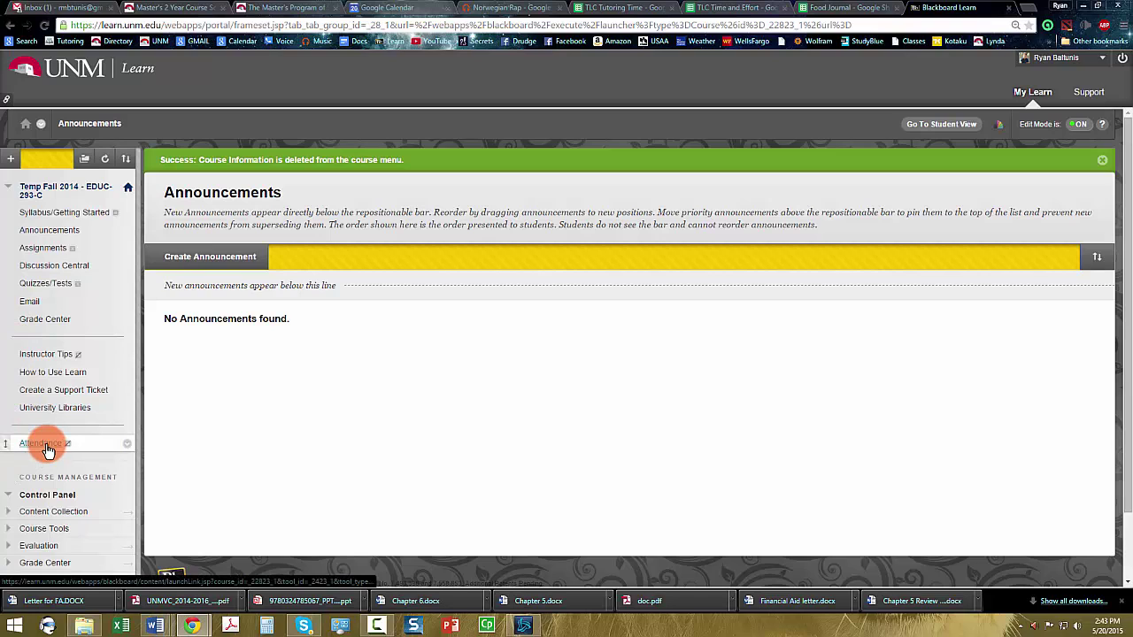
drag(42, 452, 9, 337)
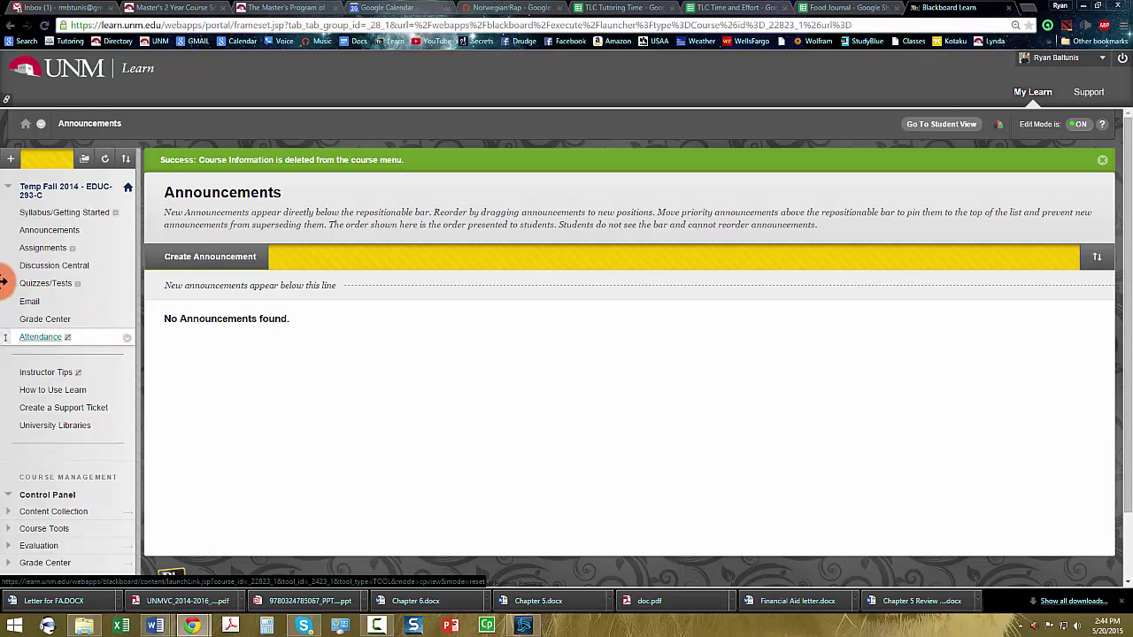
click(10, 159)
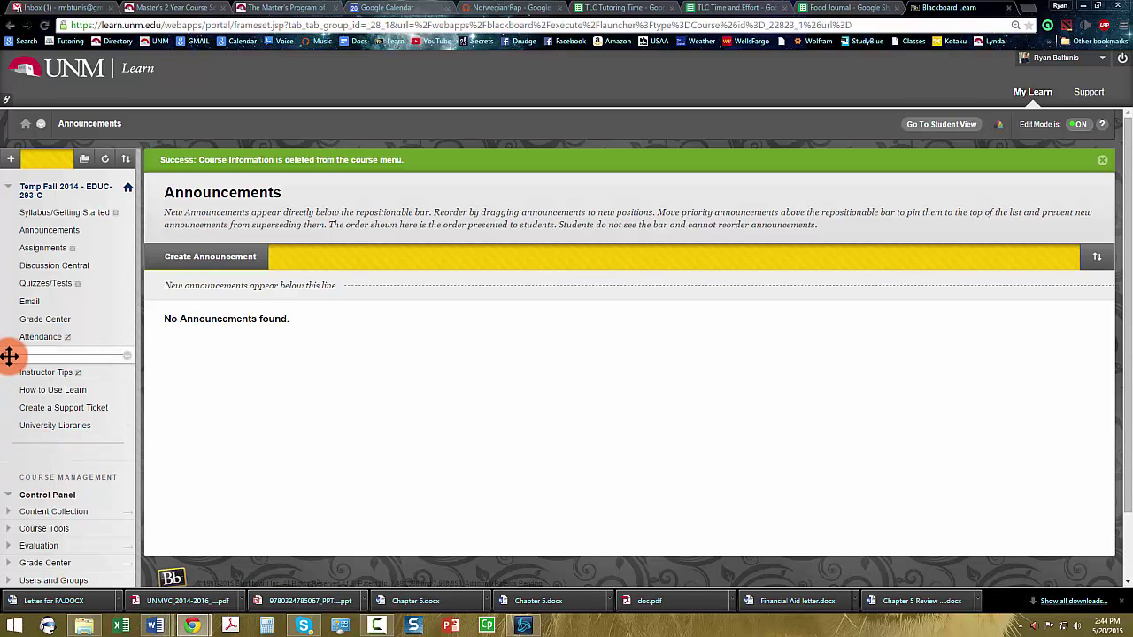
mouse_move(10, 357)
mouse_down()
mouse_move(7, 314)
mouse_move(8, 357)
mouse_up()
click(124, 359)
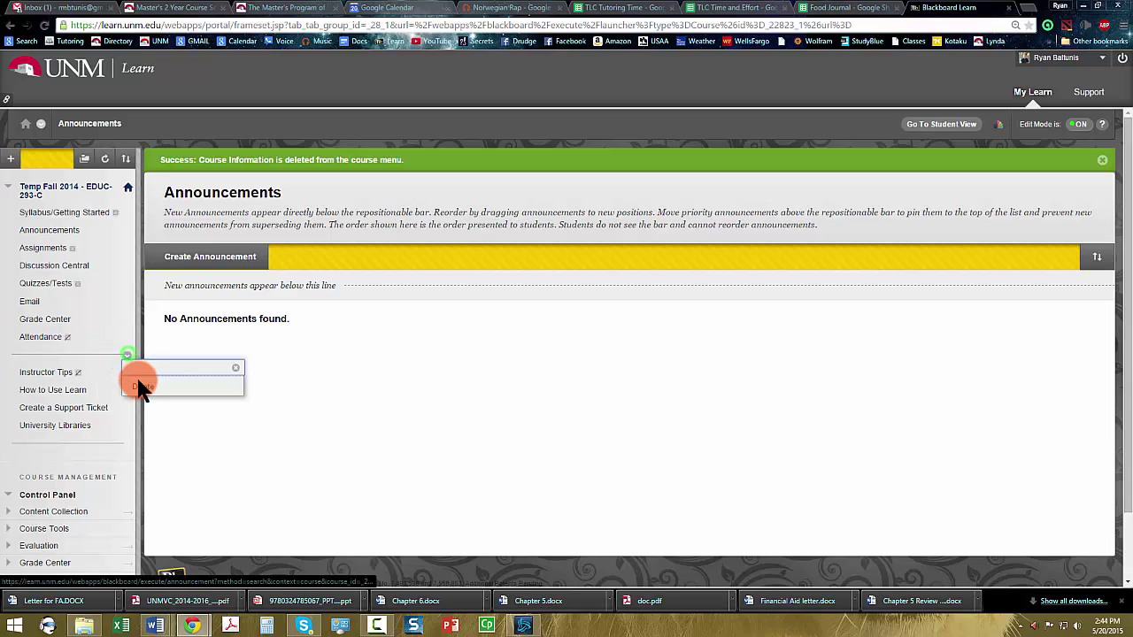
click(12, 161)
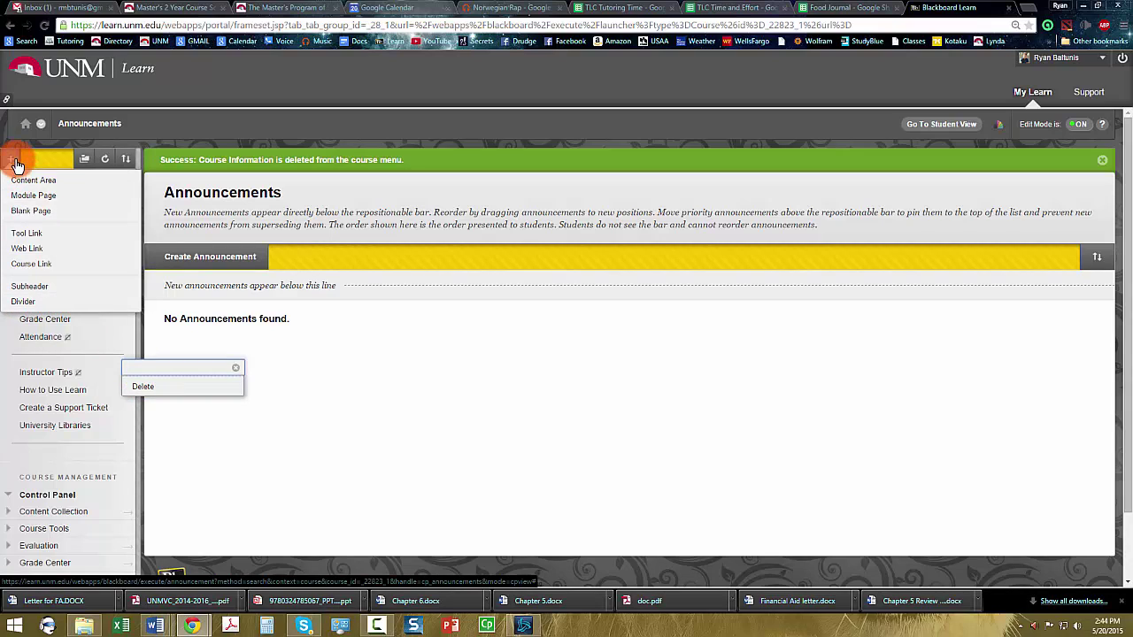
click(215, 310)
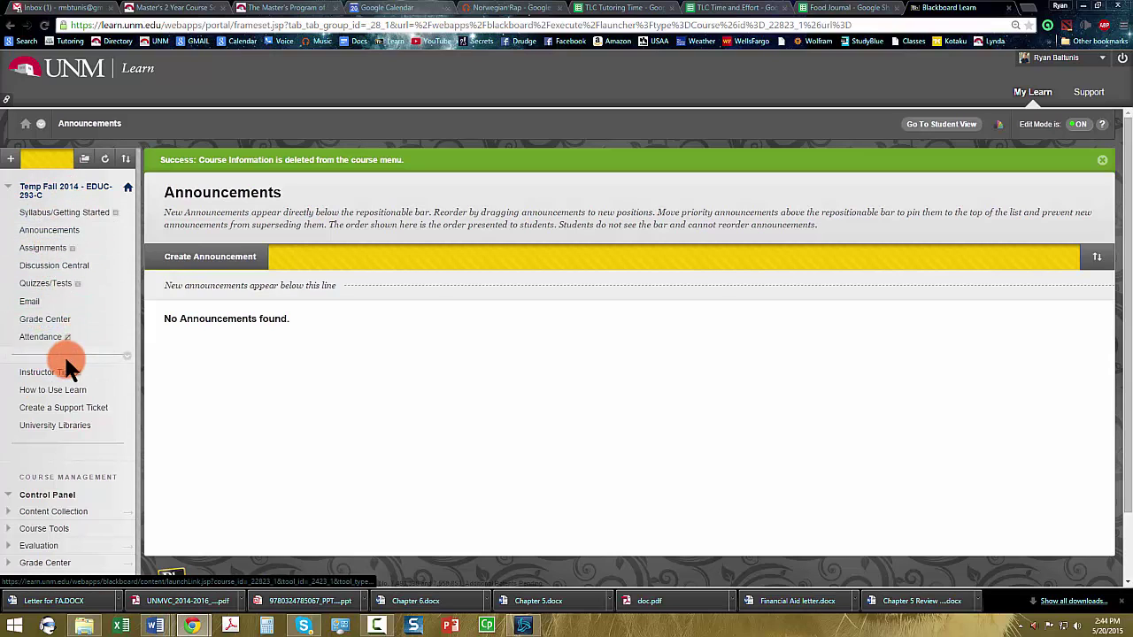
Add a new syllabus named "IT 140 2015 Syllabus" to the Syllabus/Getting Started content area and submit it.
click(81, 219)
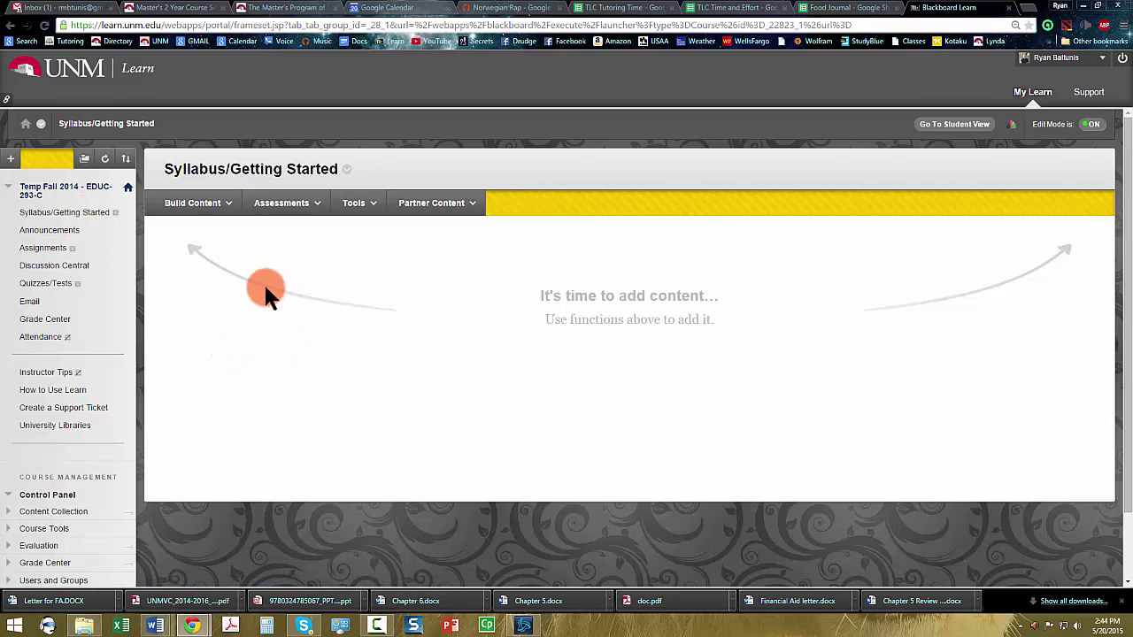
click(192, 208)
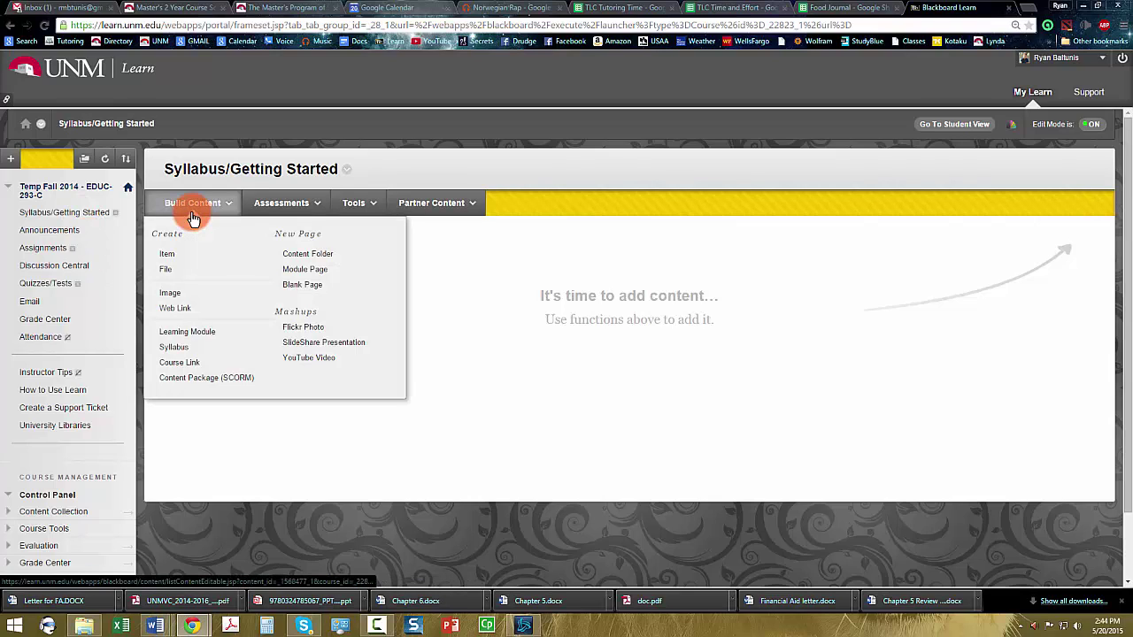
click(180, 349)
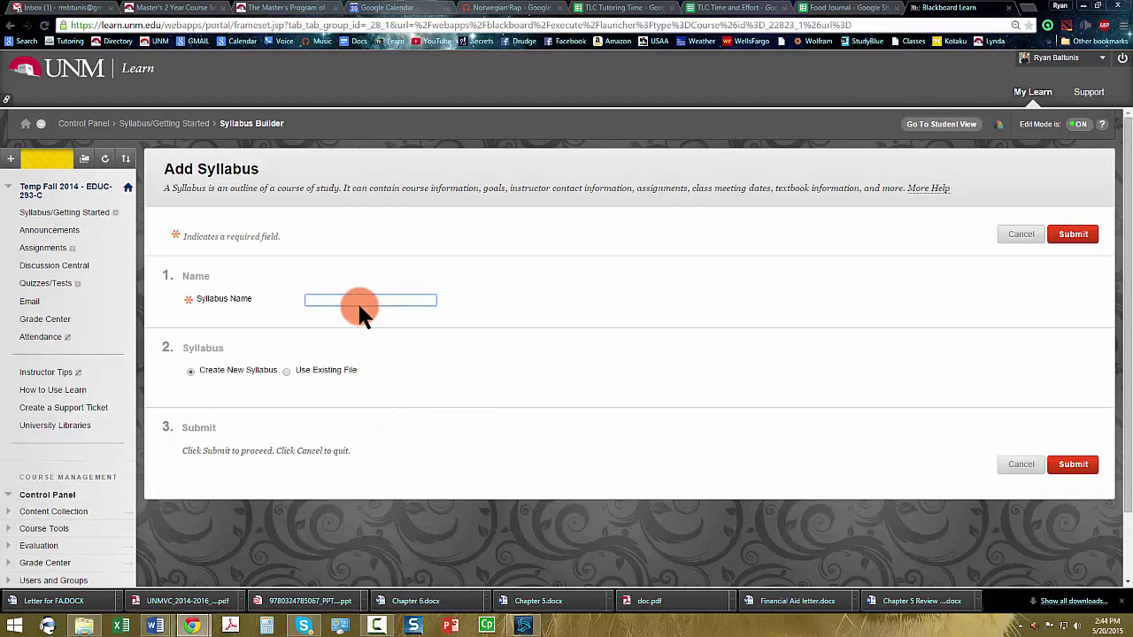
text(IT 140)
key(Tab)
click(373, 302)
scroll(221, 403, down, 1)
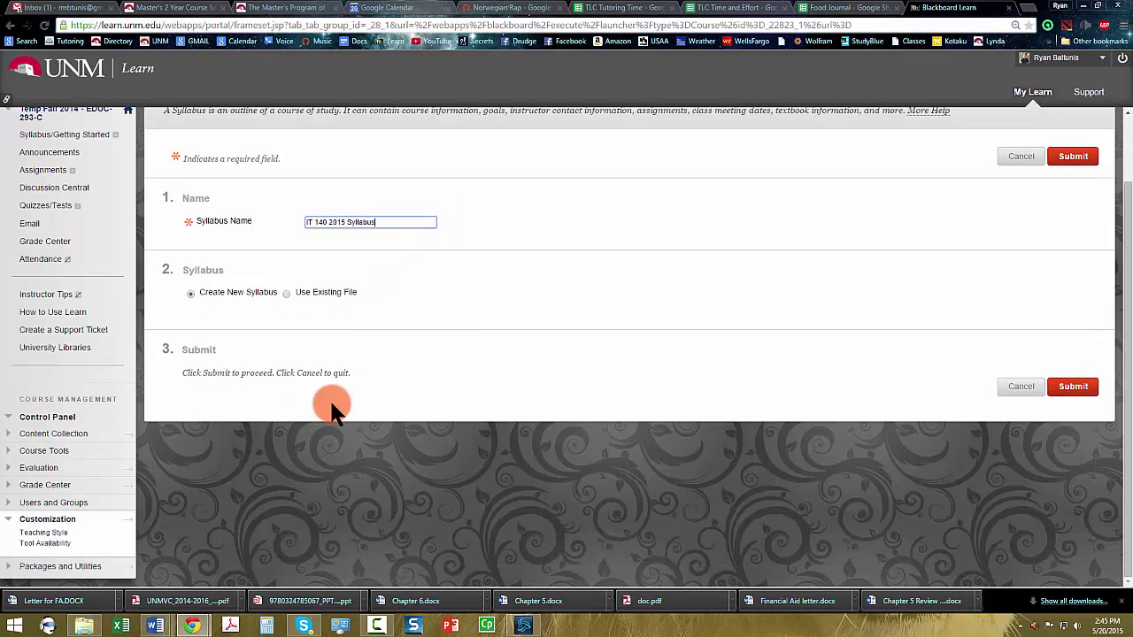
click(1081, 390)
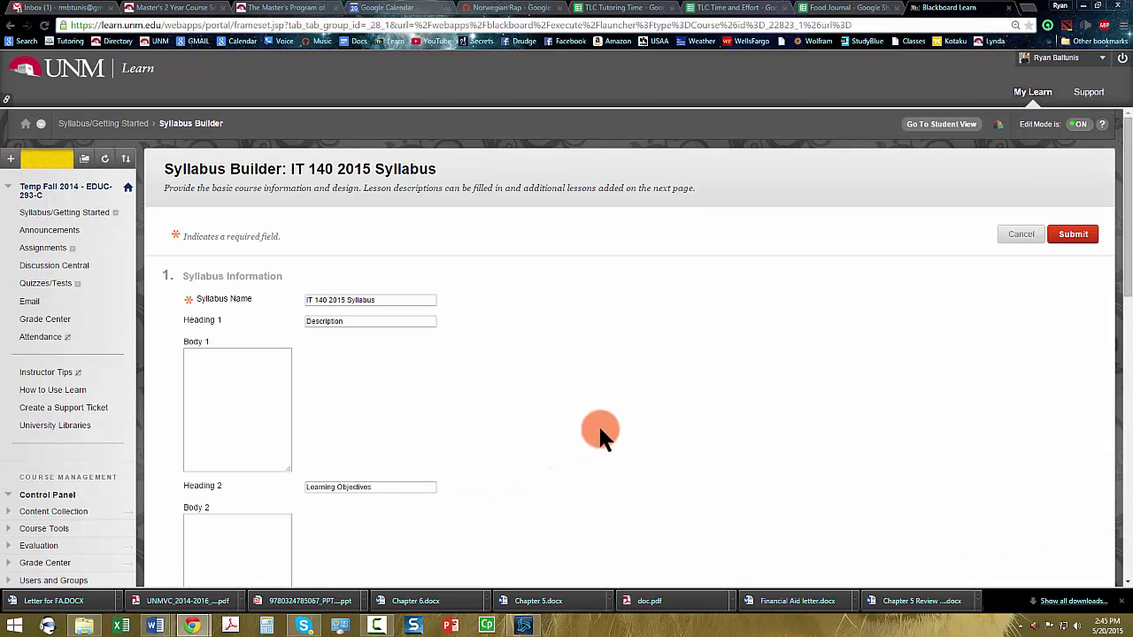
Enter a line of random placeholder text as the body of the syllabus's Description section.
scroll(292, 487, down, 3)
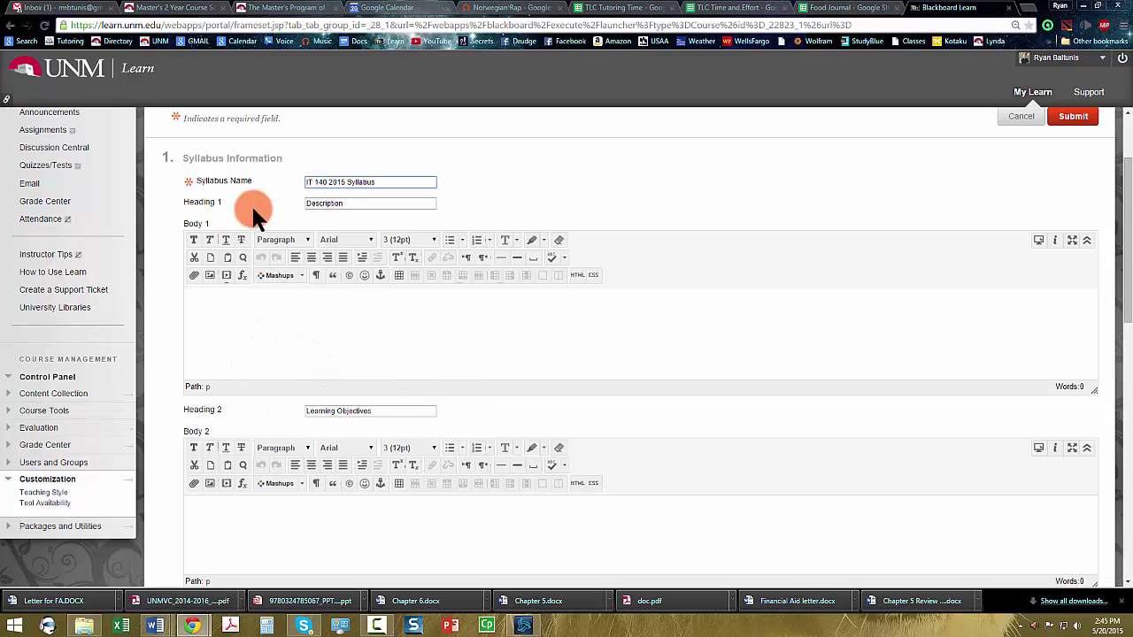
scroll(354, 434, down, 5)
scroll(265, 474, down, 5)
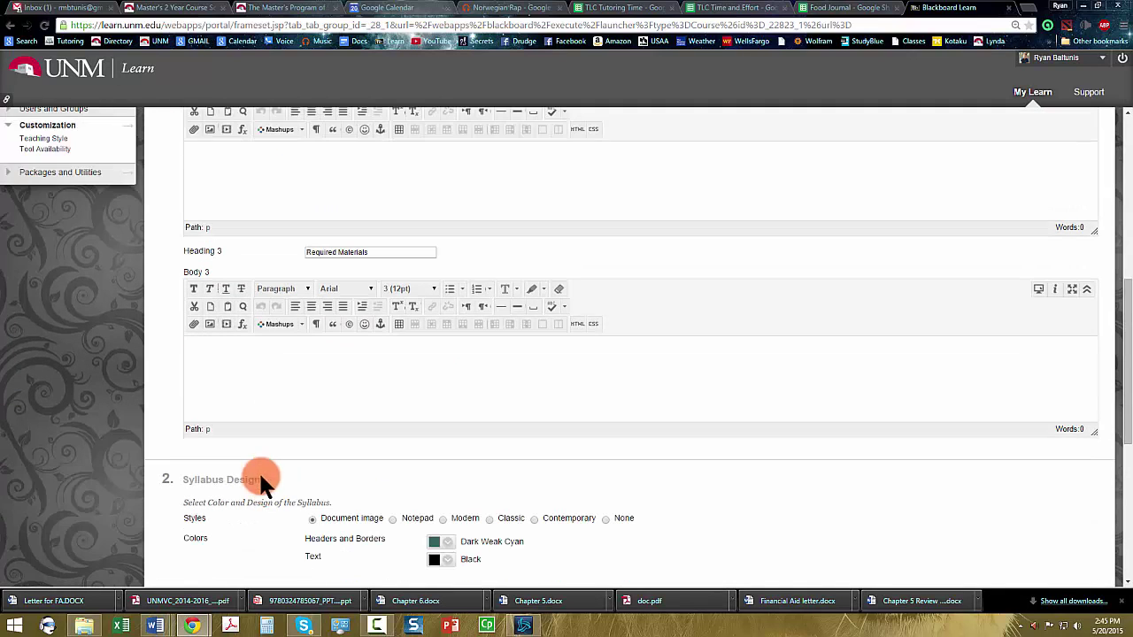
scroll(531, 480, up, 6)
scroll(531, 477, up, 3)
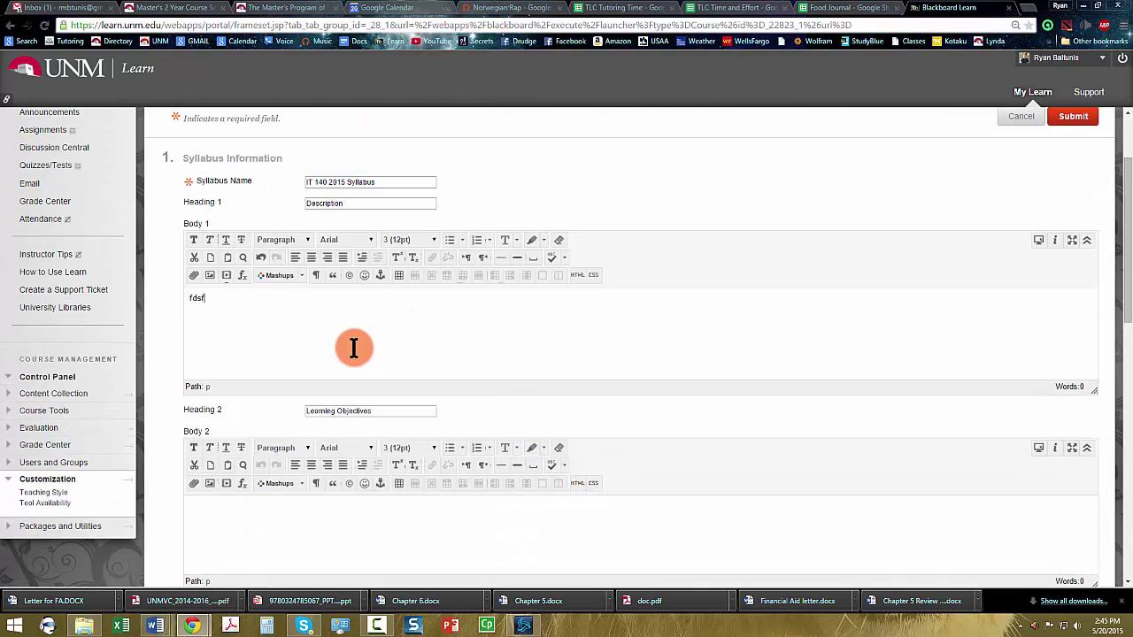
text(fsafdsafdsafsafdsafsafdsafdsaf)
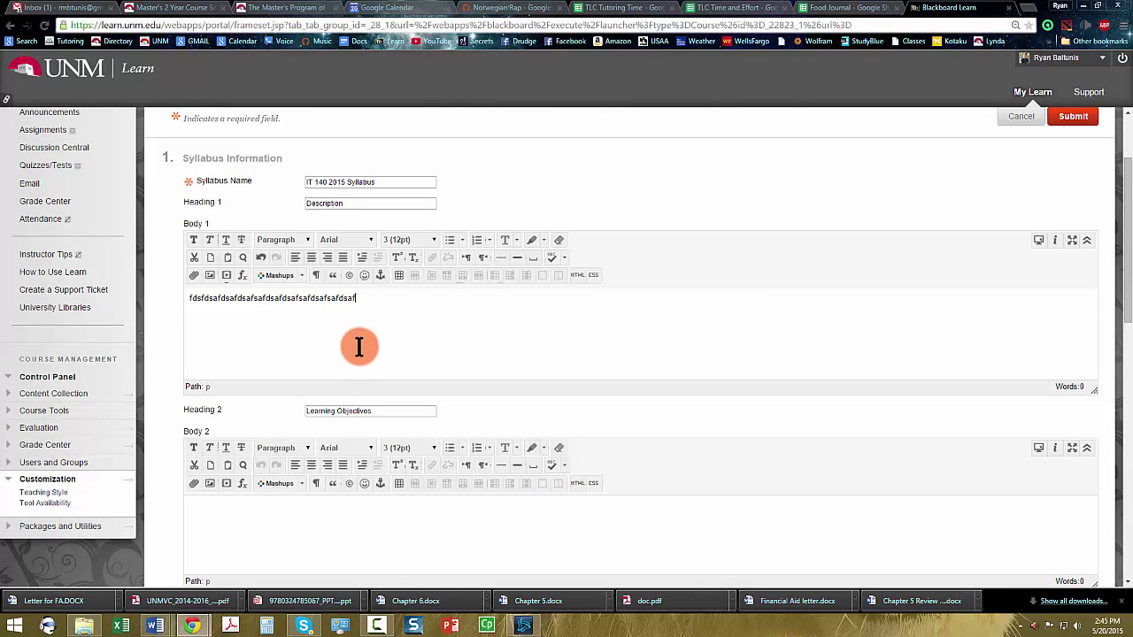
Copy the placeholder text and paste it repeatedly on new lines to fill out the Description body.
drag(465, 305, 162, 295)
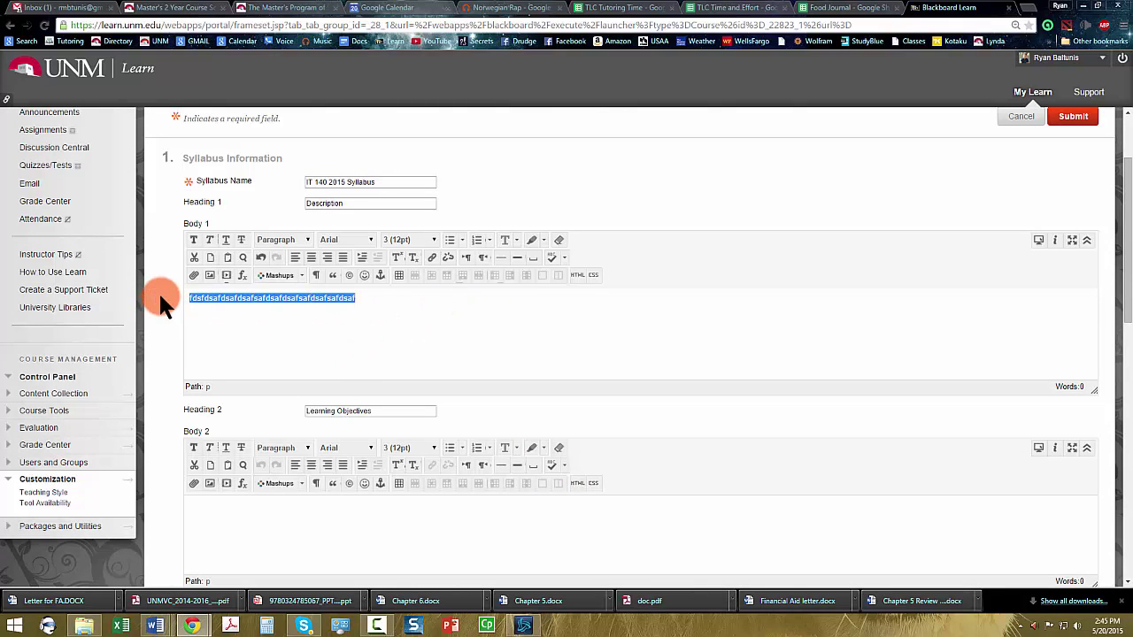
key(ctrl+c)
key(End)
key(ctrl+v)
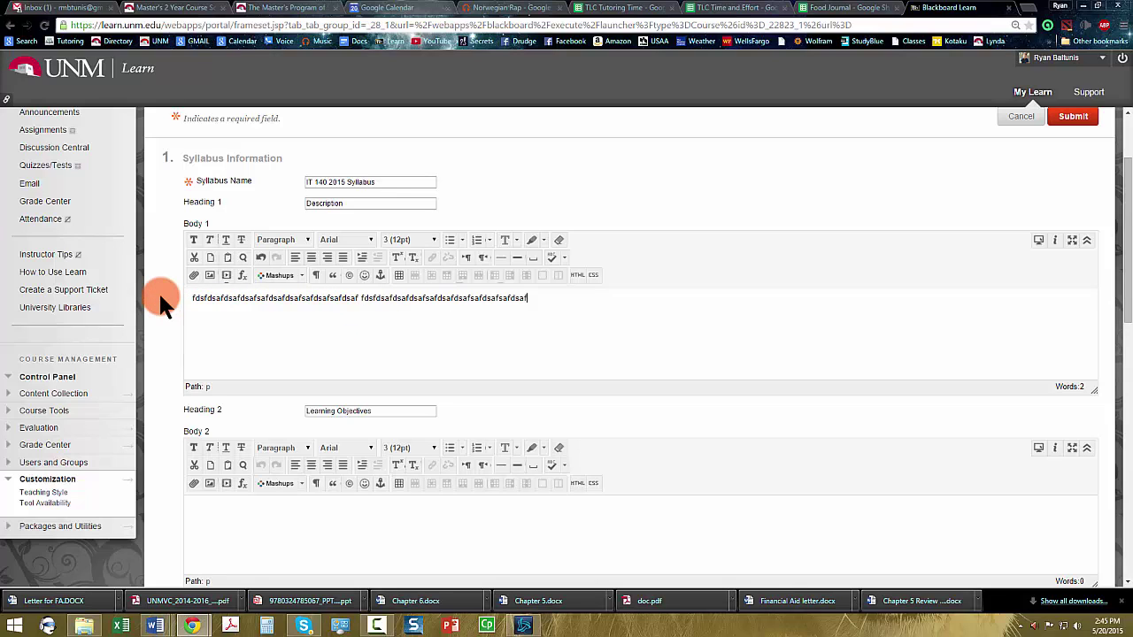
key(ctrl+v)
key(ctrl+v)
key(ctrl+v)
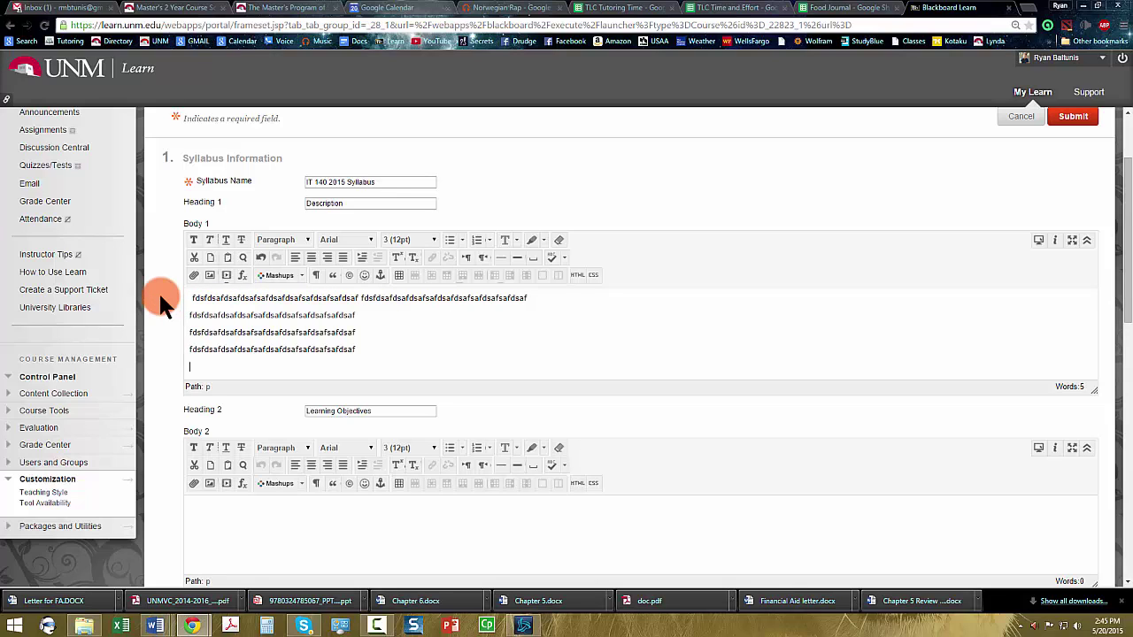
key(Return)
key(ctrl+v)
key(ctrl+v)
key(Return)
key(Return)
key(ctrl+v)
key(Return)
text(v)
key(Return)
key(ctrl+v)
key(Return)
key(ctrl+v)
key(Return)
key(ctrl+v)
key(Return)
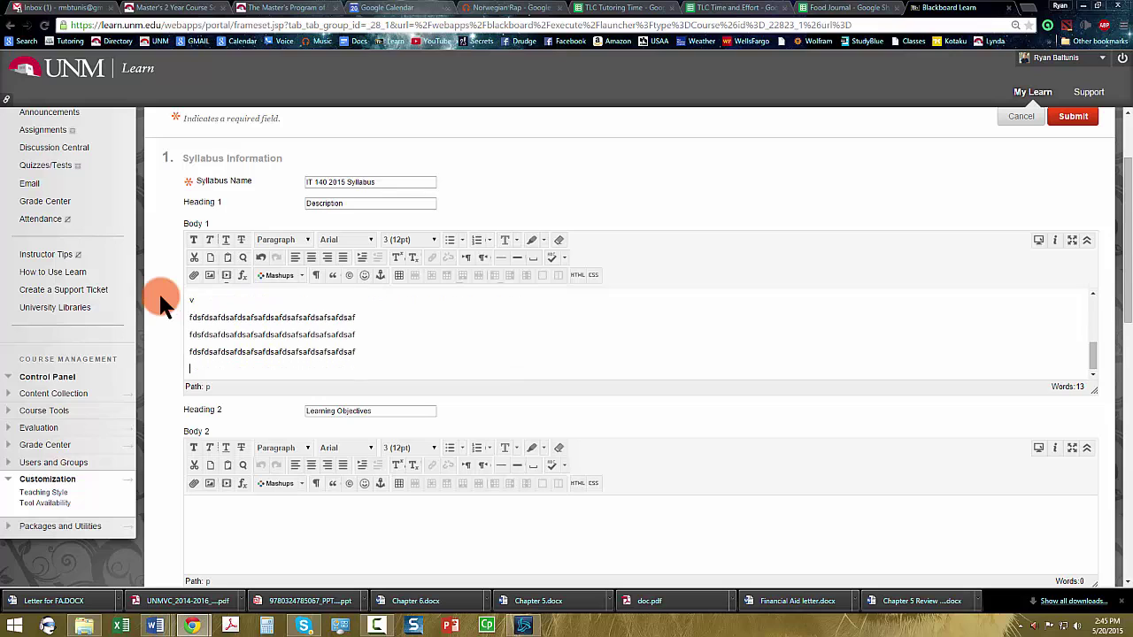
text(v)
key(Return)
text(v)
key(Return)
key(ctrl+v)
key(Return)
key(Return)
text(v)
key(Return)
text(v)
key(Return)
key(v)
key(Return)
key(v)
key(Return)
key(Return)
key(ctrl+v)
key(ctrl+v)
key(Return)
key(ctrl+v)
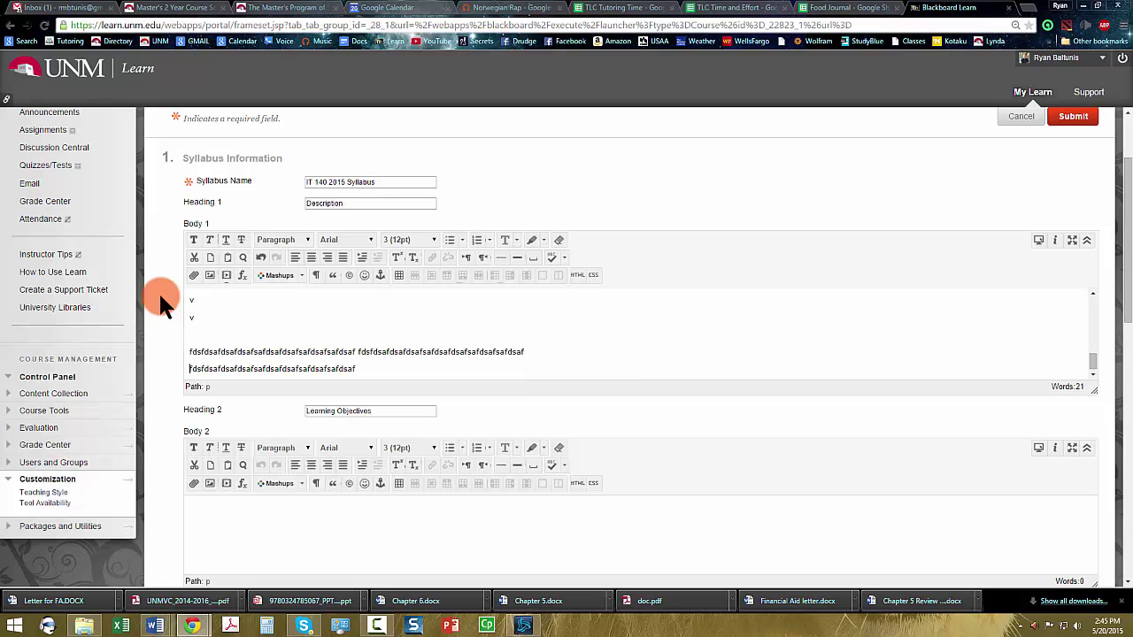
key(Return)
key(ctrl+v)
key(Return)
Set the syllabus to create 16 lesson shells and submit it.
scroll(256, 412, down, 3)
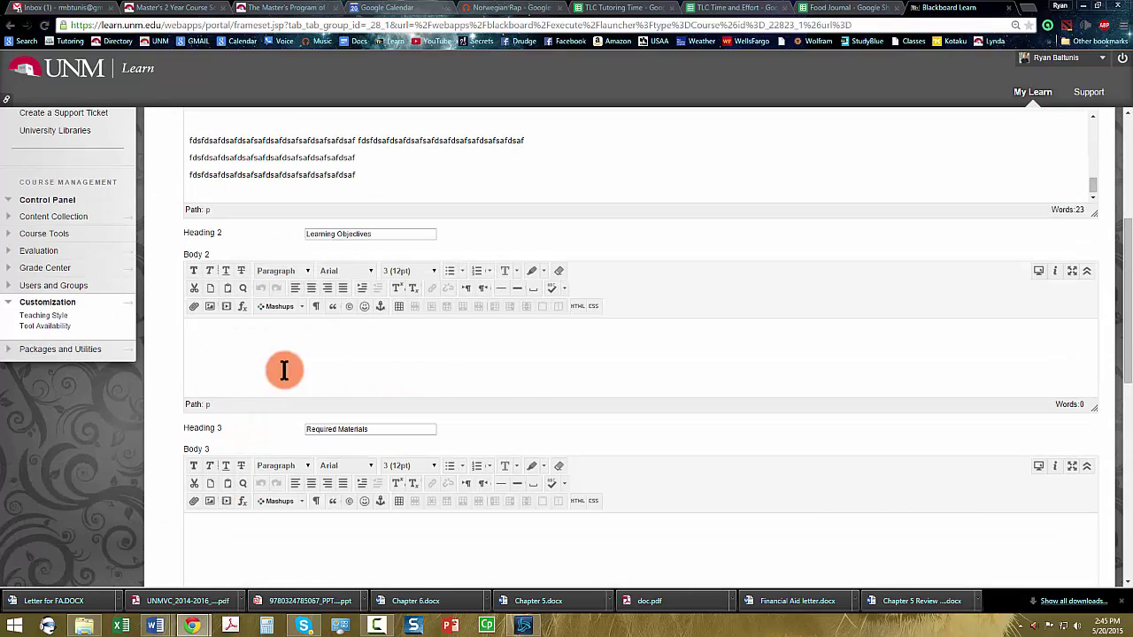
scroll(283, 370, up, 2)
scroll(374, 282, up, 2)
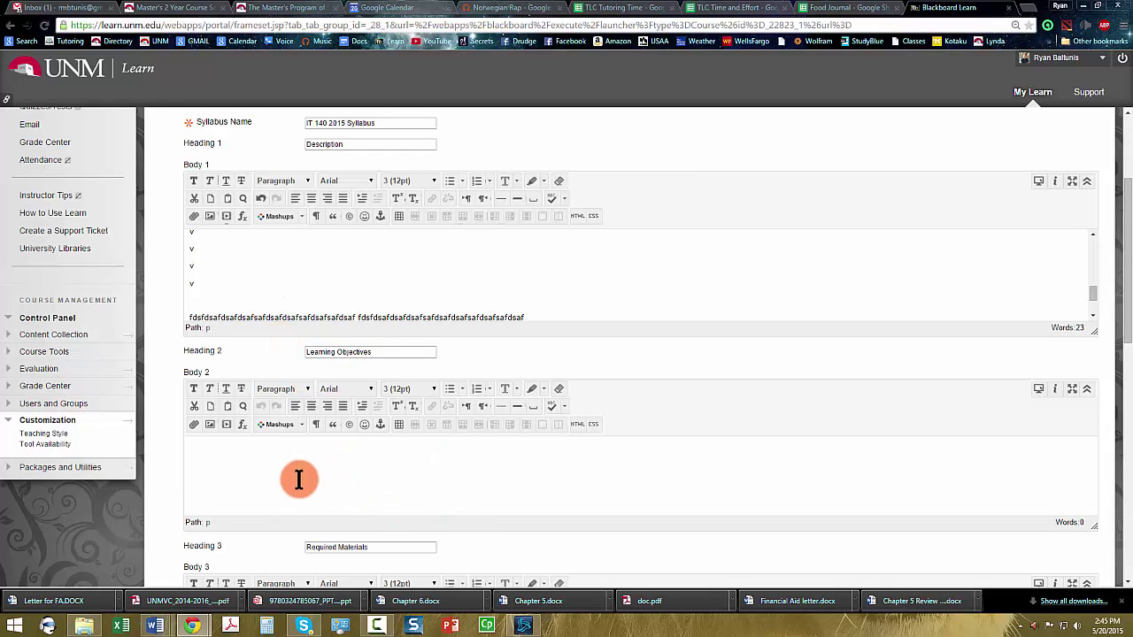
scroll(298, 479, down, 6)
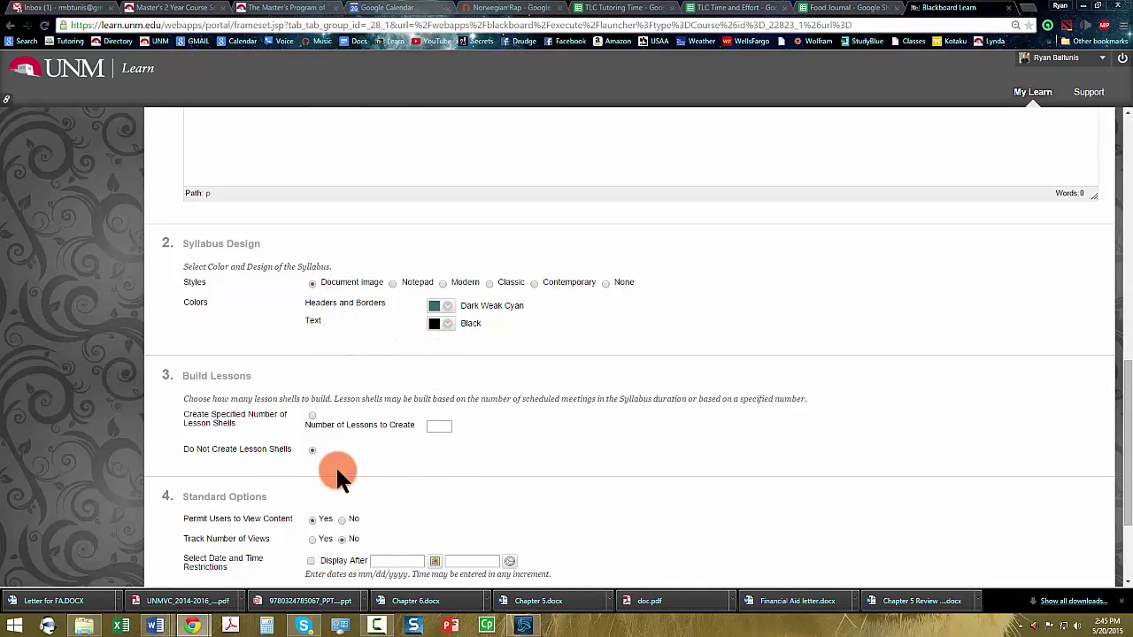
scroll(358, 494, down, 2)
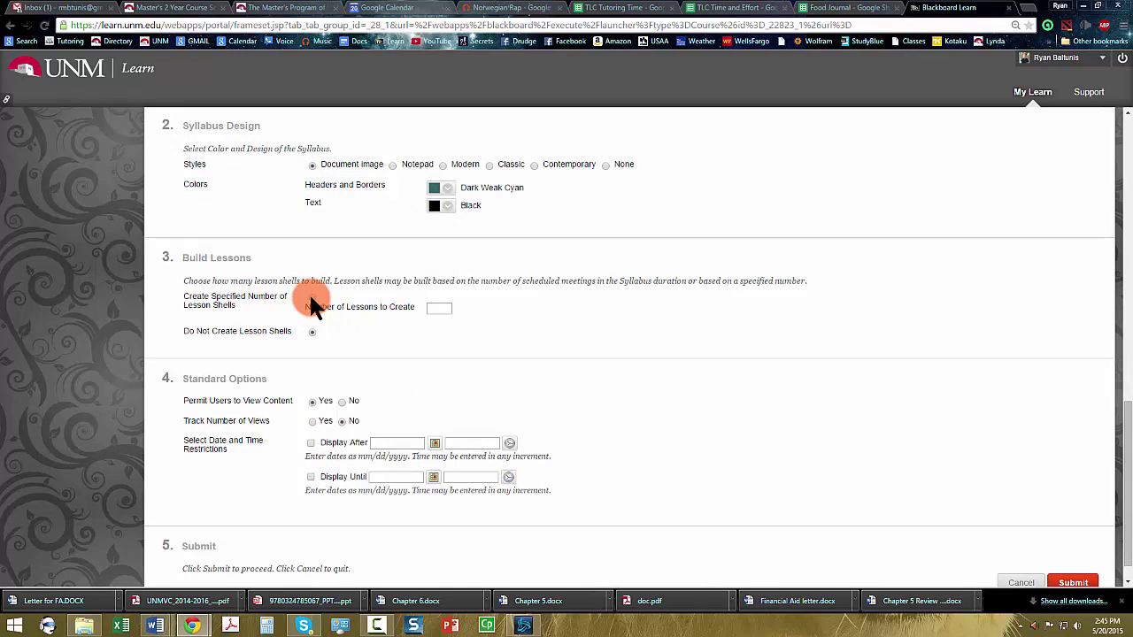
click(430, 309)
scroll(489, 500, down, 1)
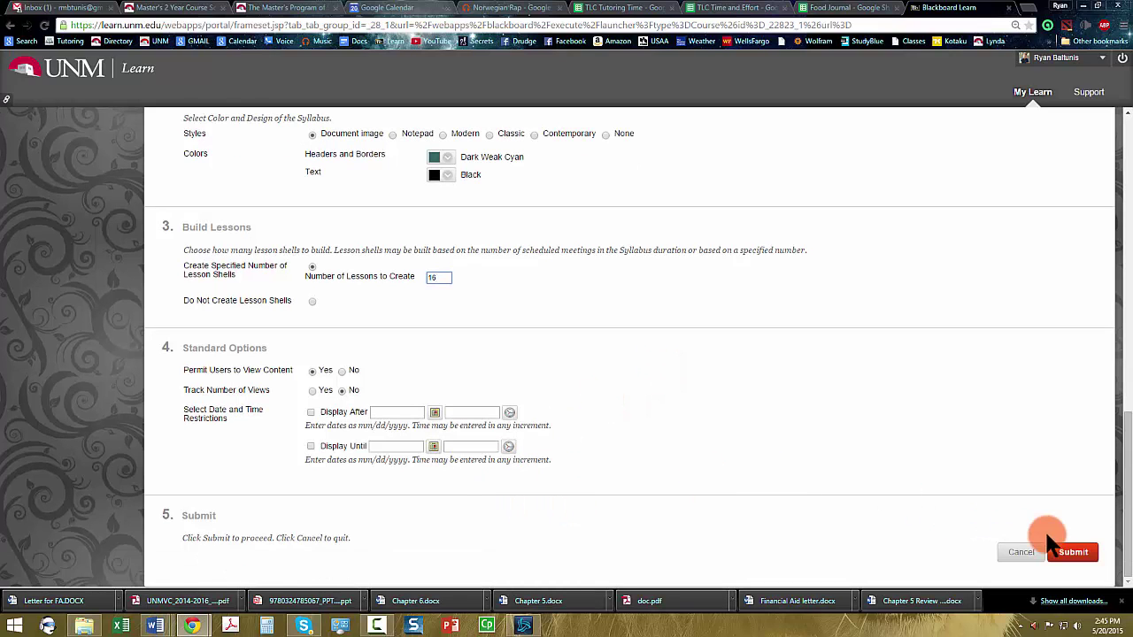
click(1075, 555)
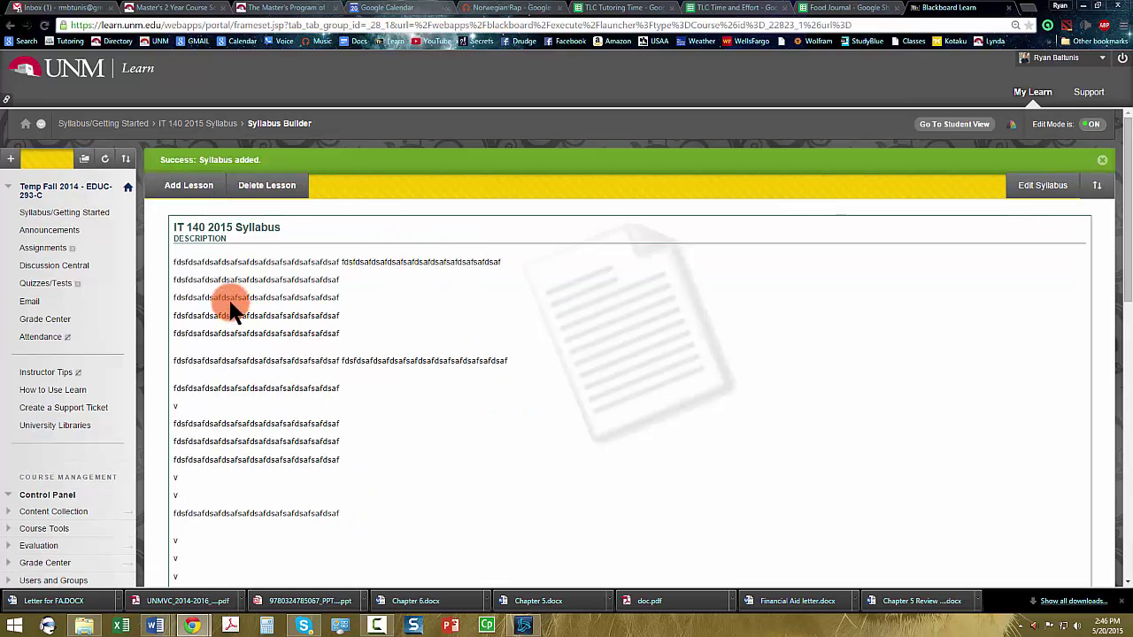
Review the new syllabus's Description, Learning Objectives and Required Materials sections and its list of lesson shells.
drag(203, 237, 171, 235)
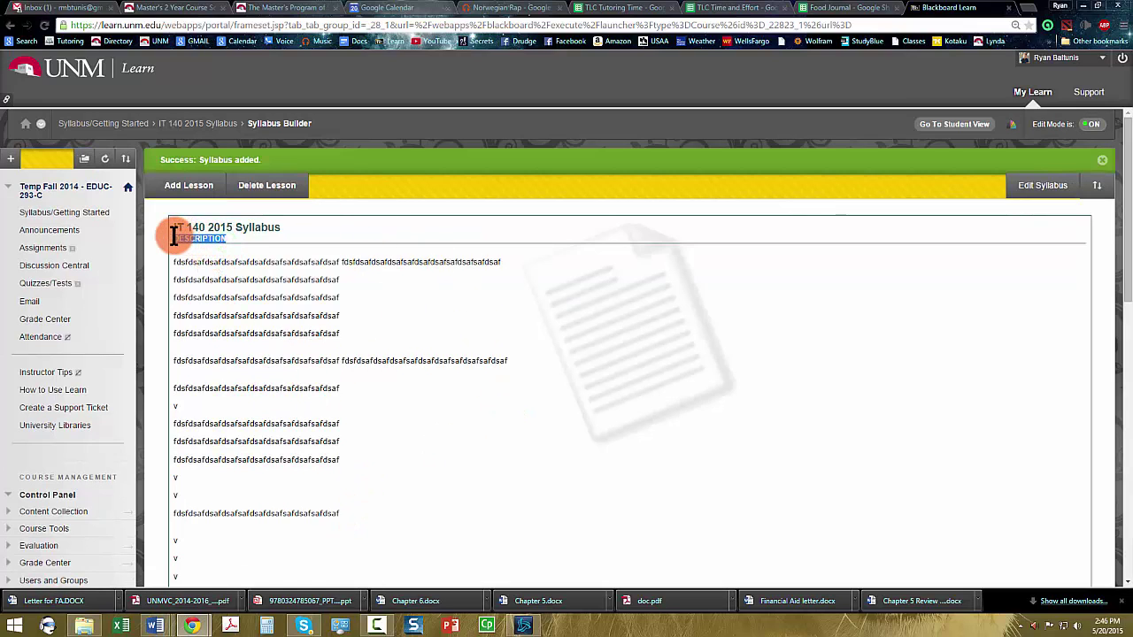
click(317, 329)
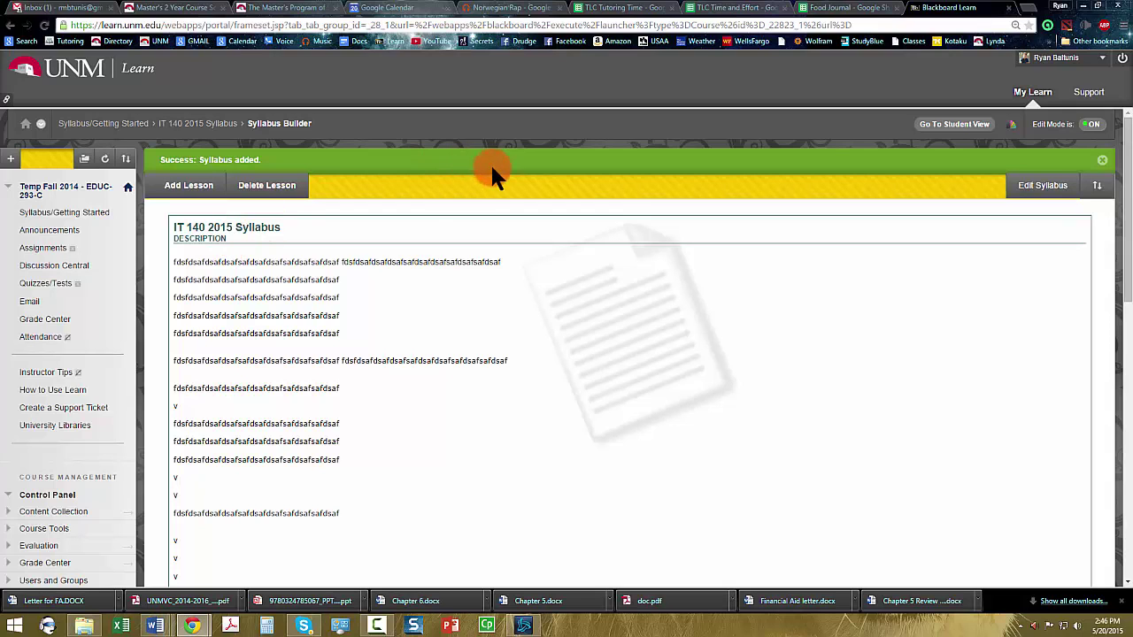
scroll(256, 416, down, 4)
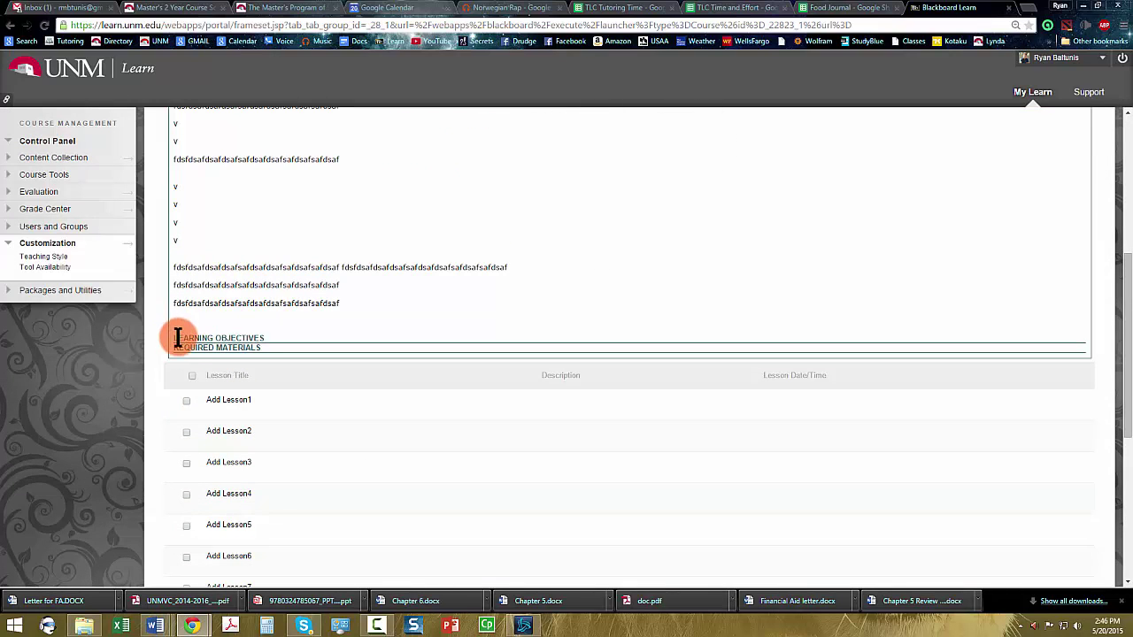
mouse_move(176, 338)
mouse_down()
mouse_move(272, 341)
mouse_move(189, 343)
mouse_move(172, 331)
mouse_move(181, 335)
mouse_up()
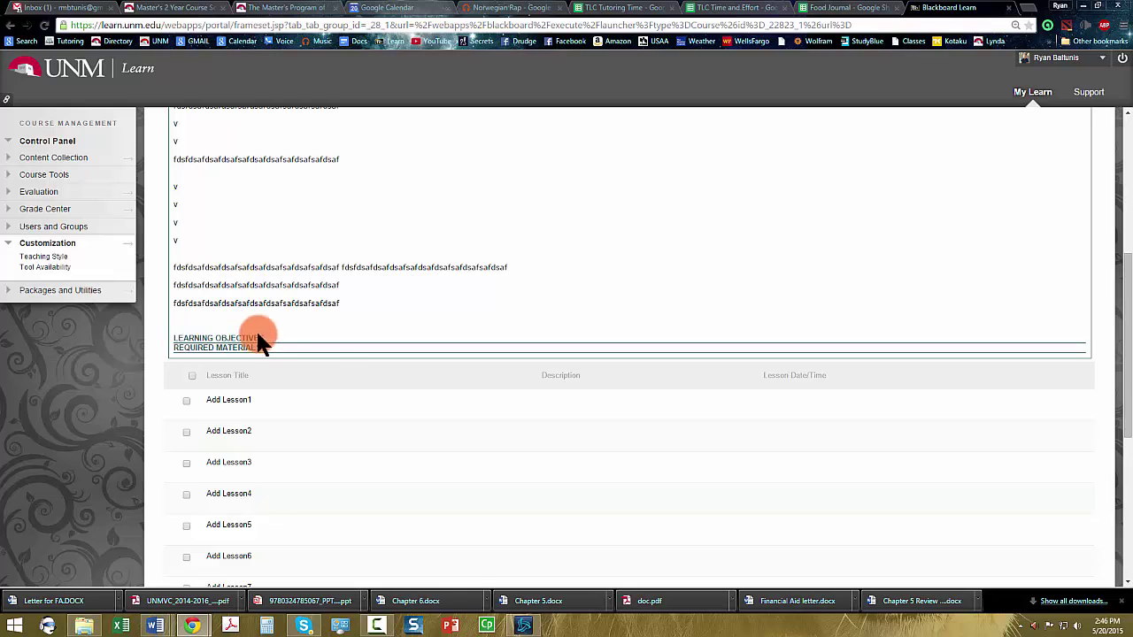
scroll(321, 363, down, 3)
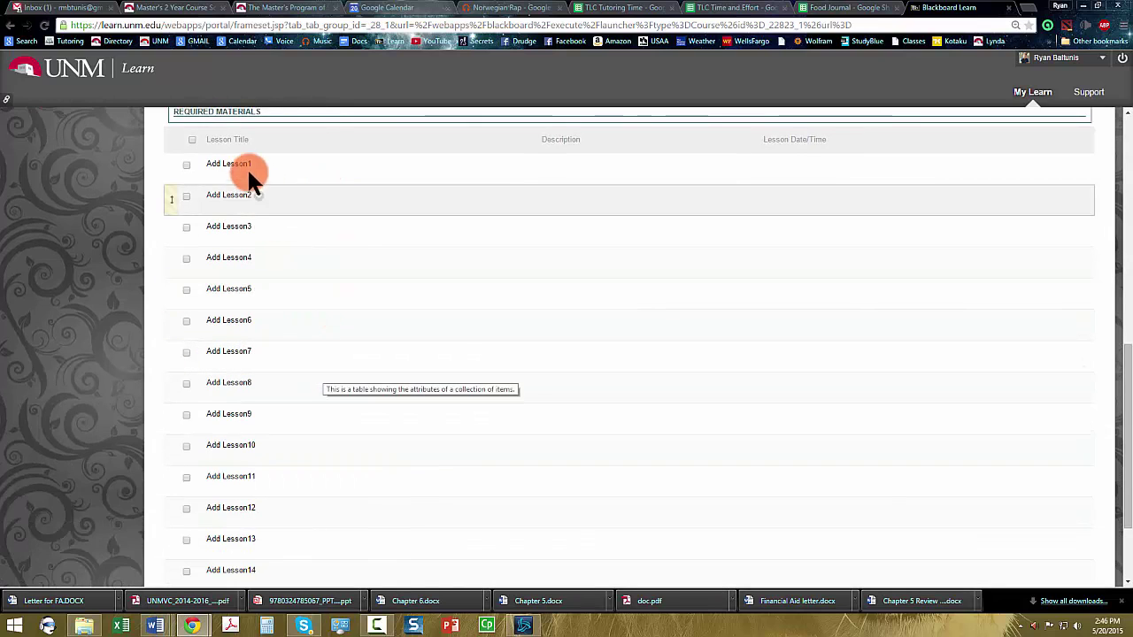
scroll(248, 185, down, 2)
Edit the syllabus's first lesson, enter djskafhkdsajfdlsaf, fdgsahkfdsajf, fsaghdkjafs and fsadhgjfaskj as four lines of its description, and submit it.
scroll(377, 320, up, 4)
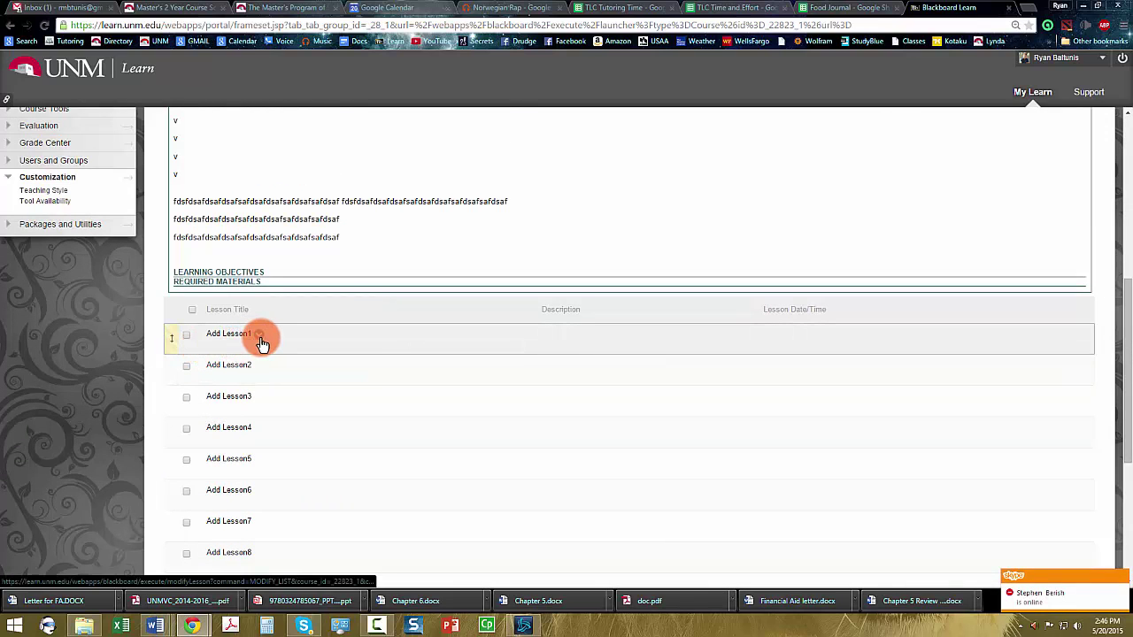
click(261, 341)
click(273, 320)
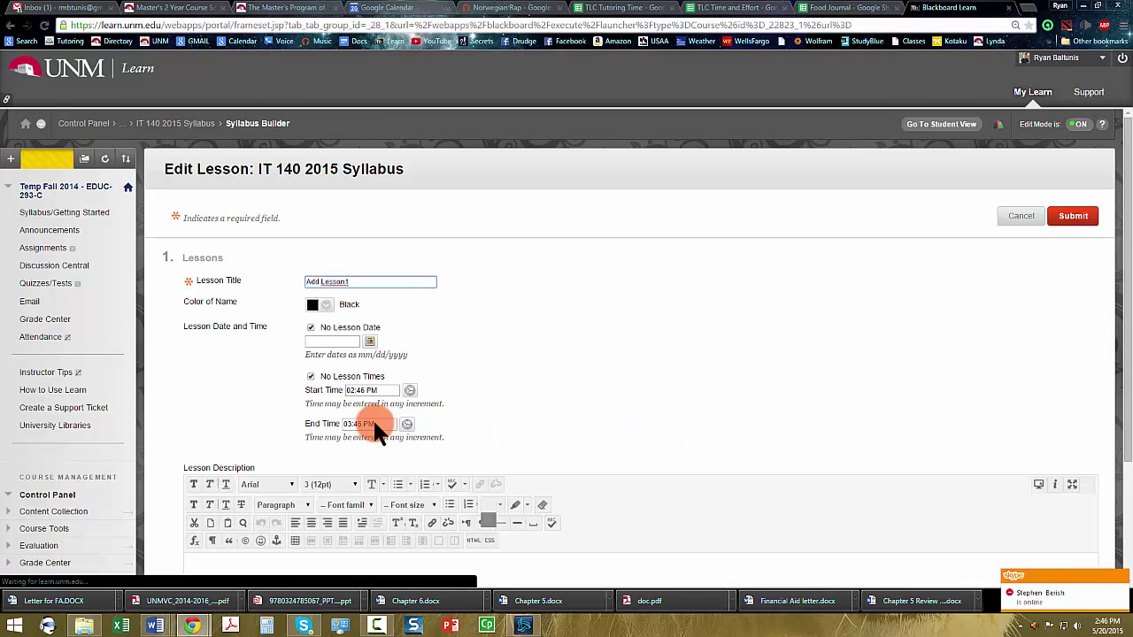
scroll(354, 431, down, 2)
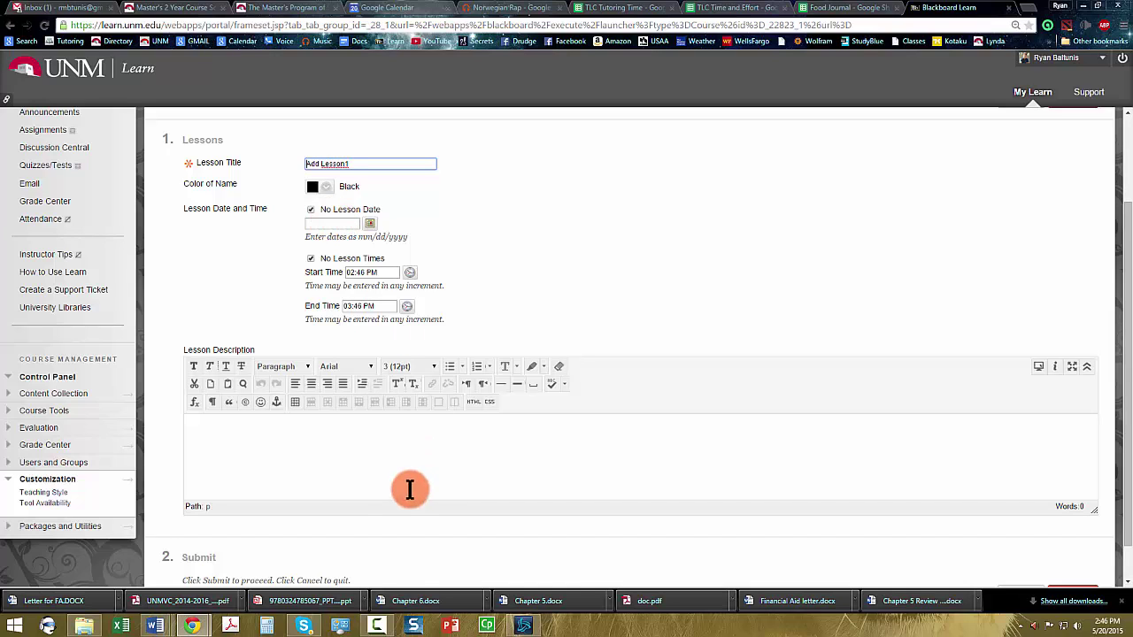
click(315, 447)
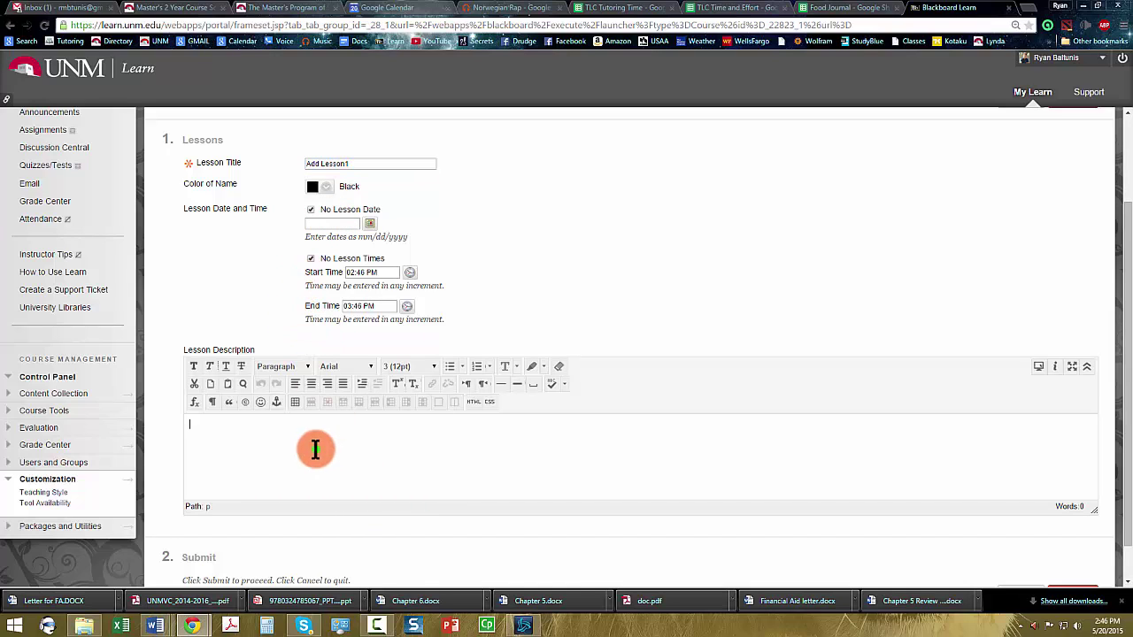
scroll(389, 456, down, 1)
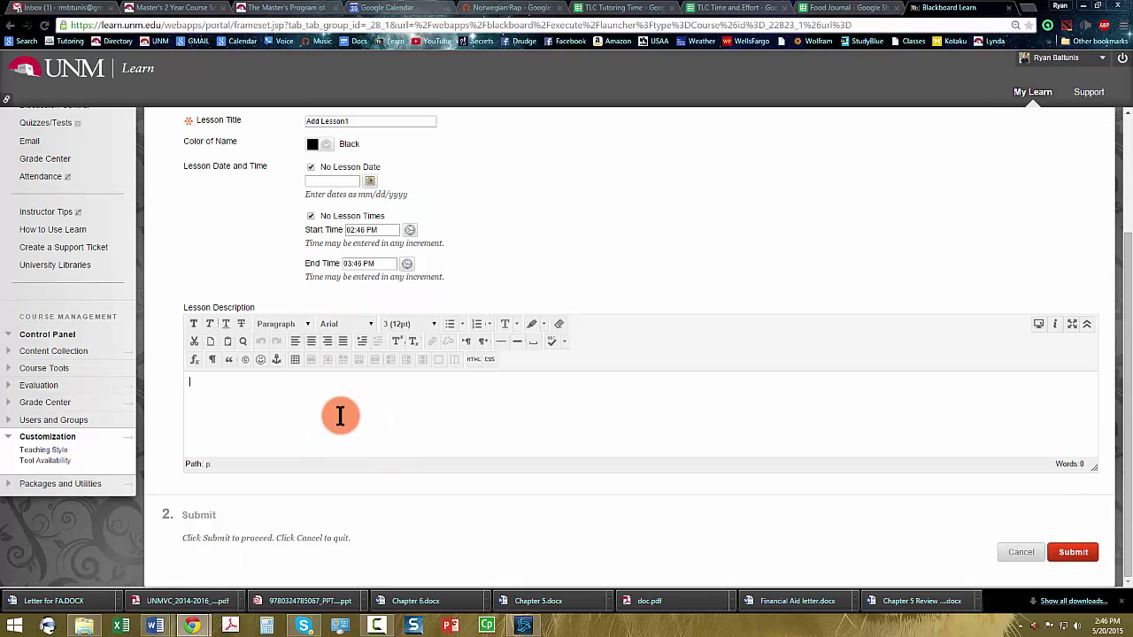
text(djskafhkdsajfdlsaf )
text(fdgsahkfdsajf )
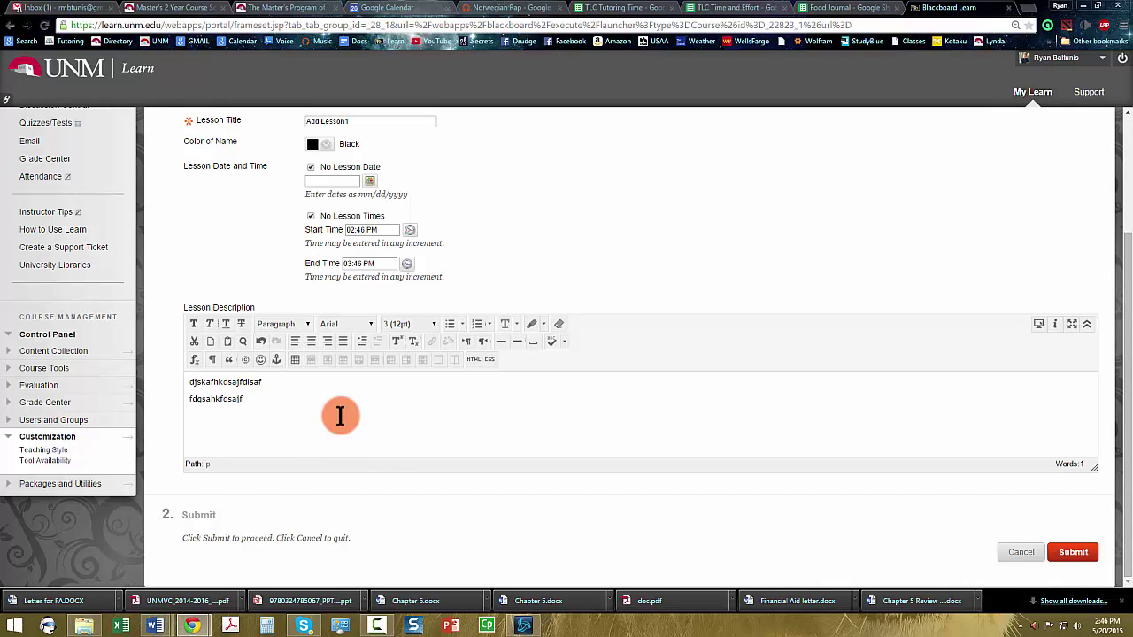
text(fsaghdkjafs fsadhgjfaskj)
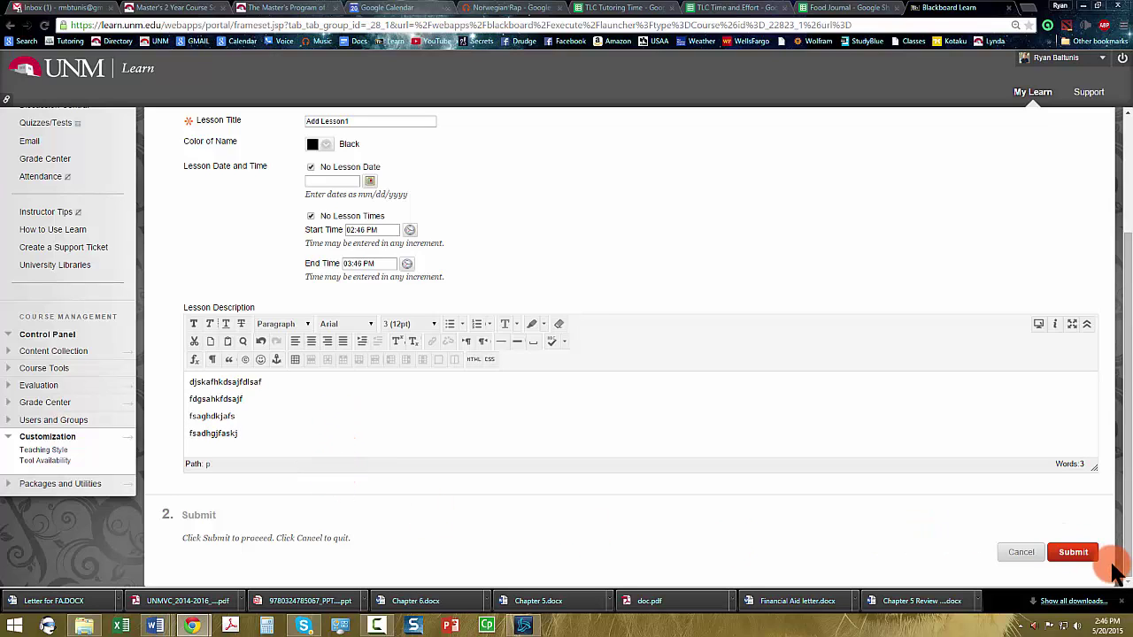
click(1084, 552)
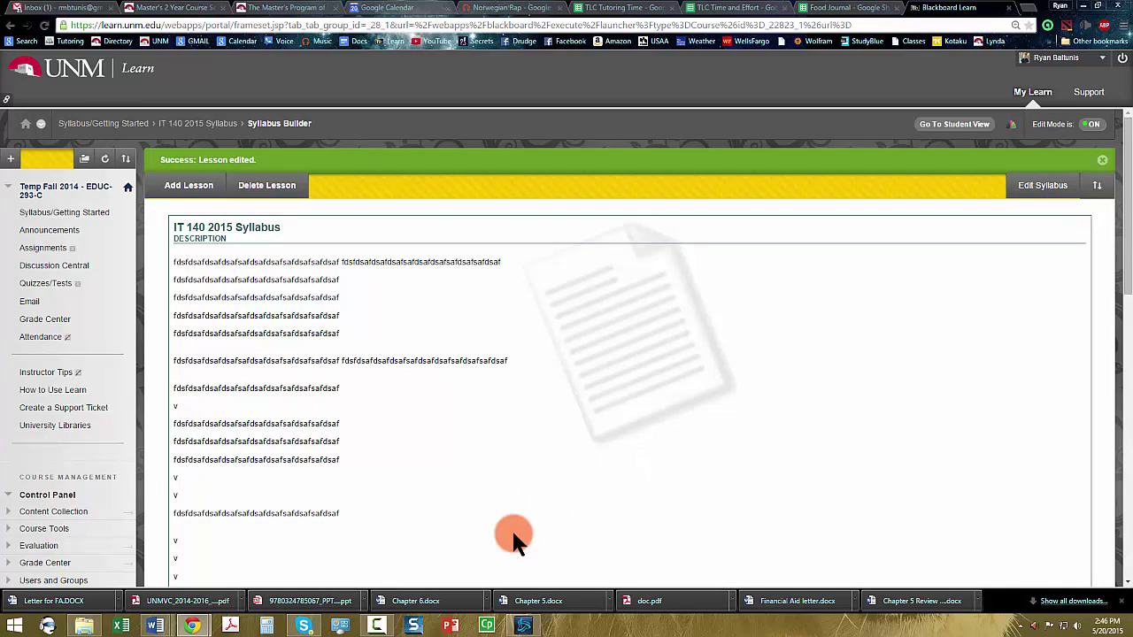
Review the first lesson's description and date/time entry in the syllabus's lesson list, then look over the whole syllabus.
scroll(513, 493, down, 7)
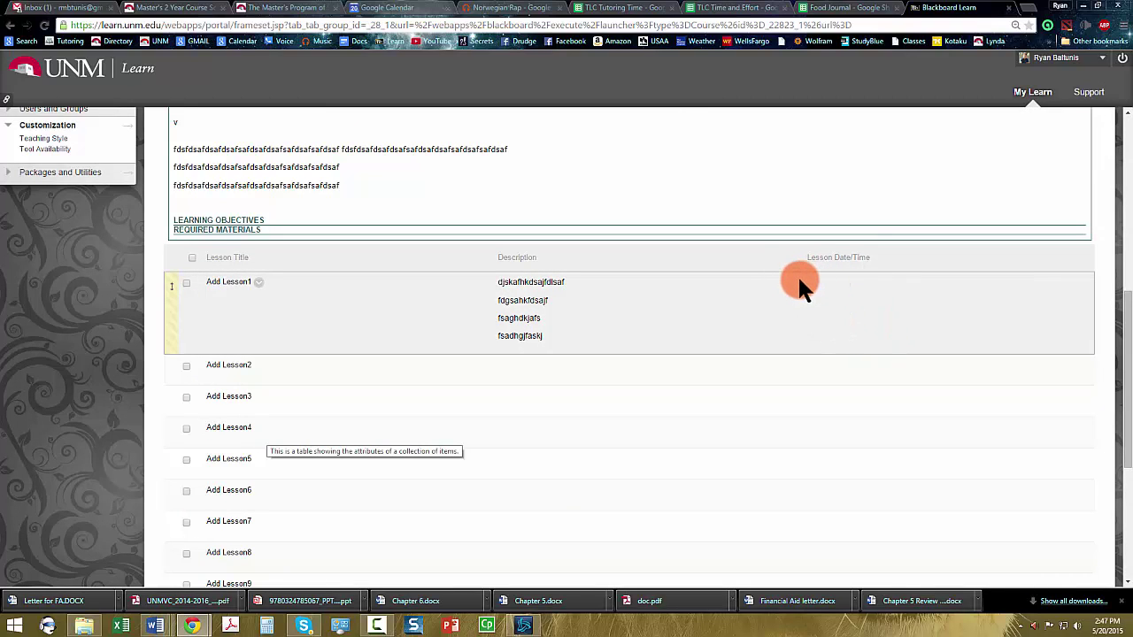
click(885, 294)
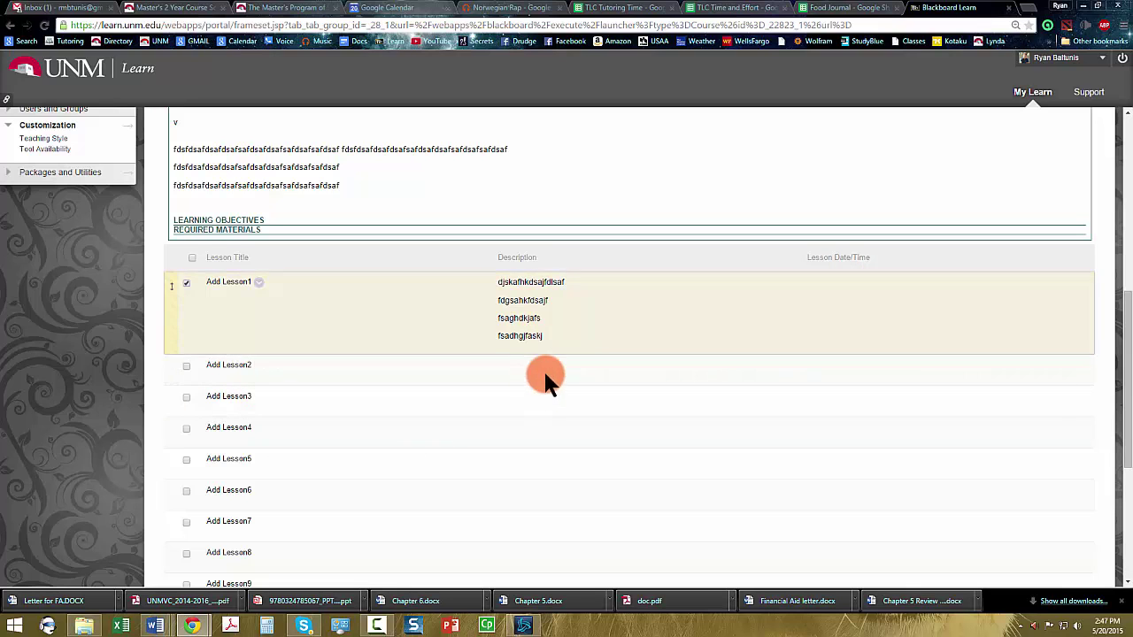
scroll(678, 500, down, 3)
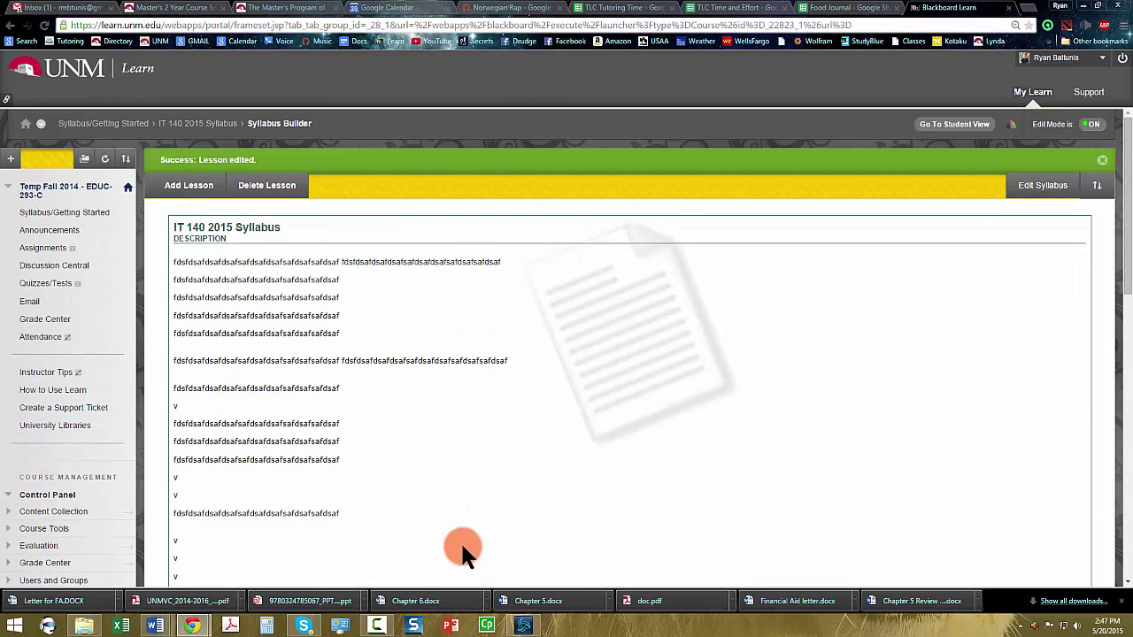
scroll(639, 453, down, 10)
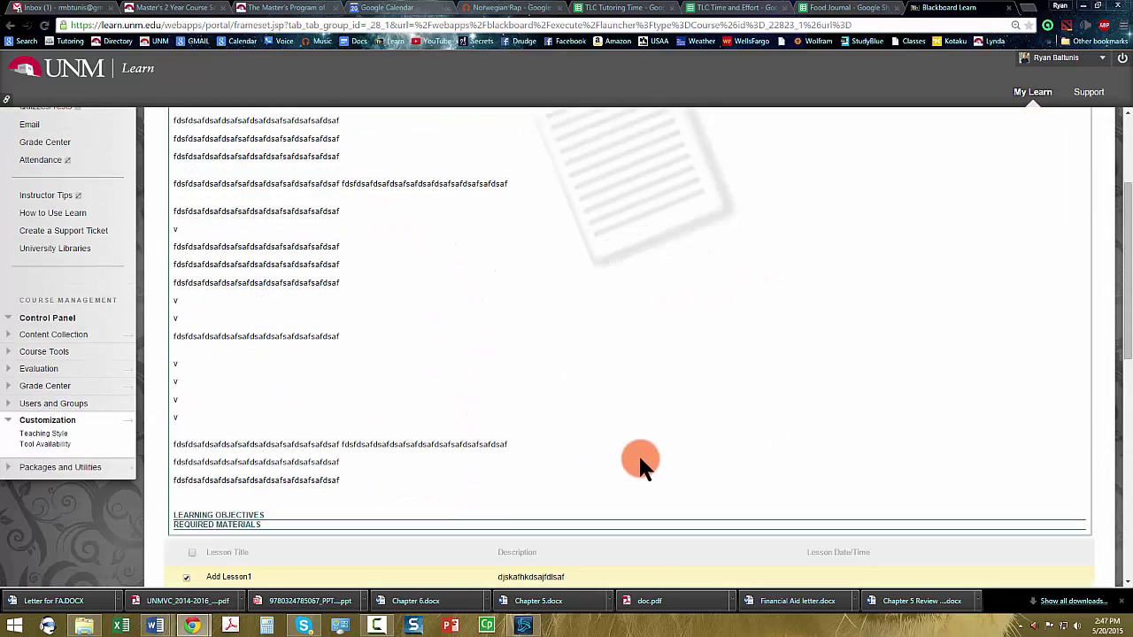
scroll(617, 458, up, 10)
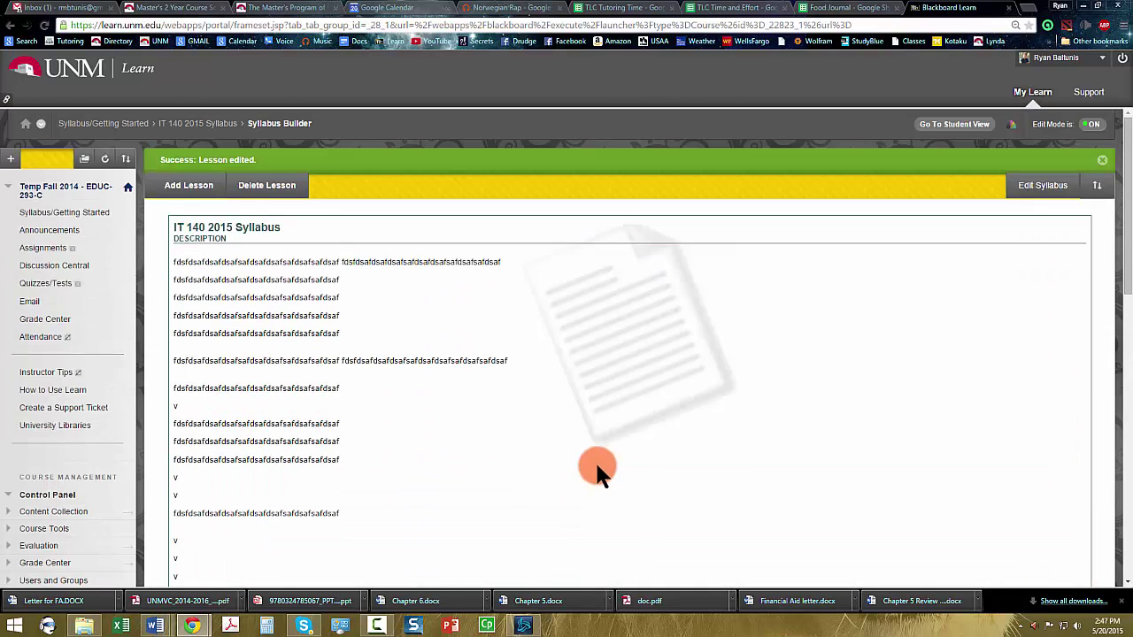
Open the IT 140 2015 Syllabus for editing from Syllabus/Getting Started and look over its sections and lessons.
click(90, 212)
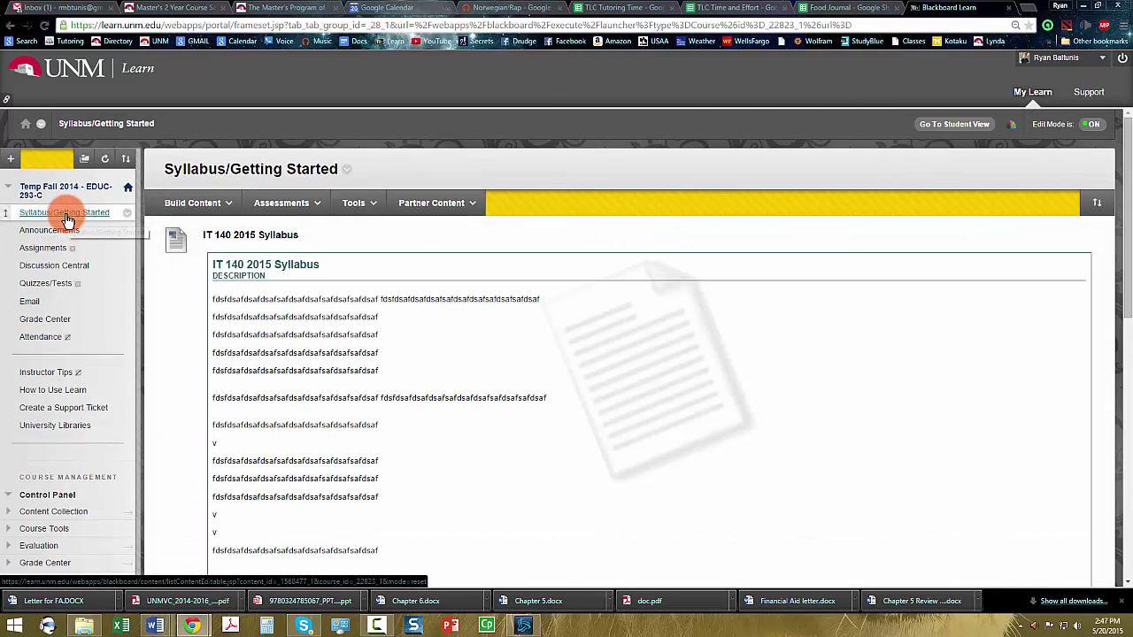
click(281, 202)
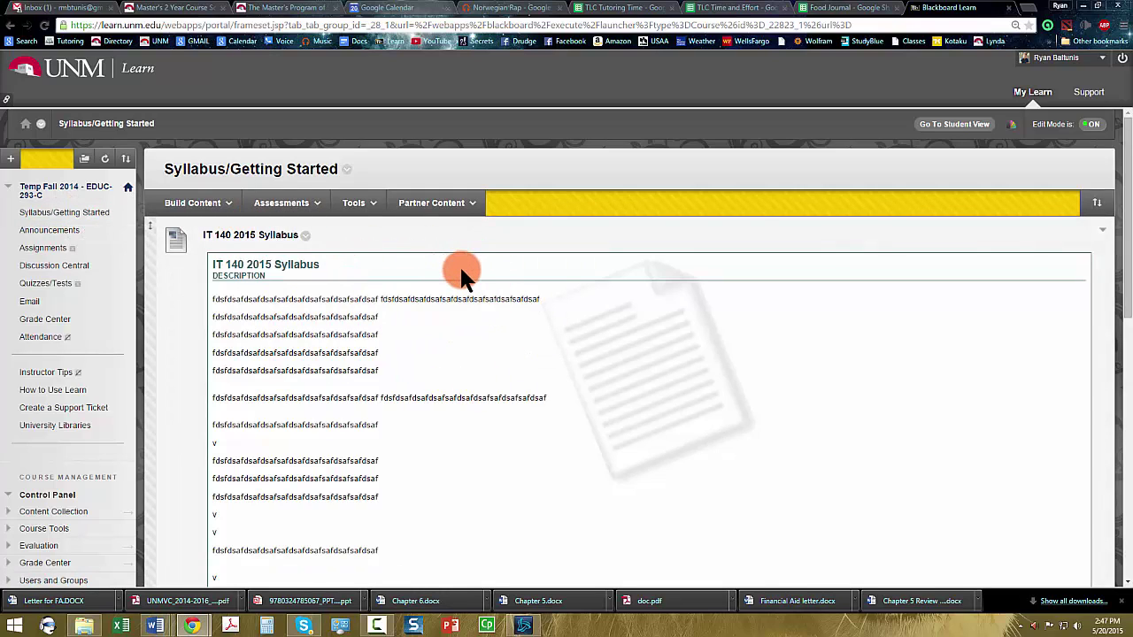
click(309, 241)
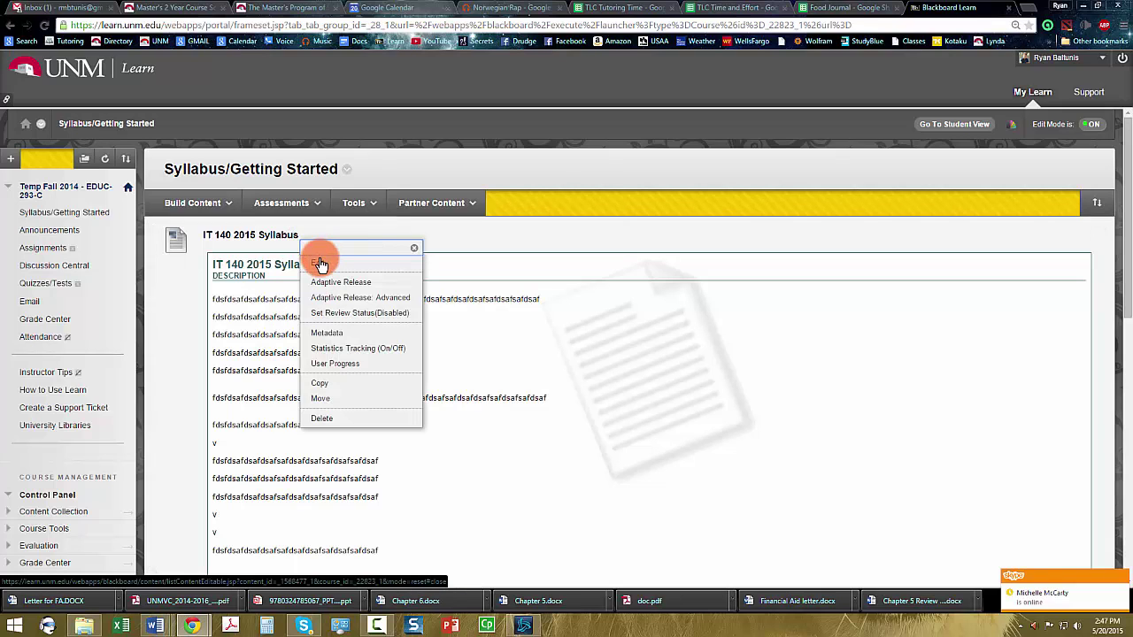
click(320, 258)
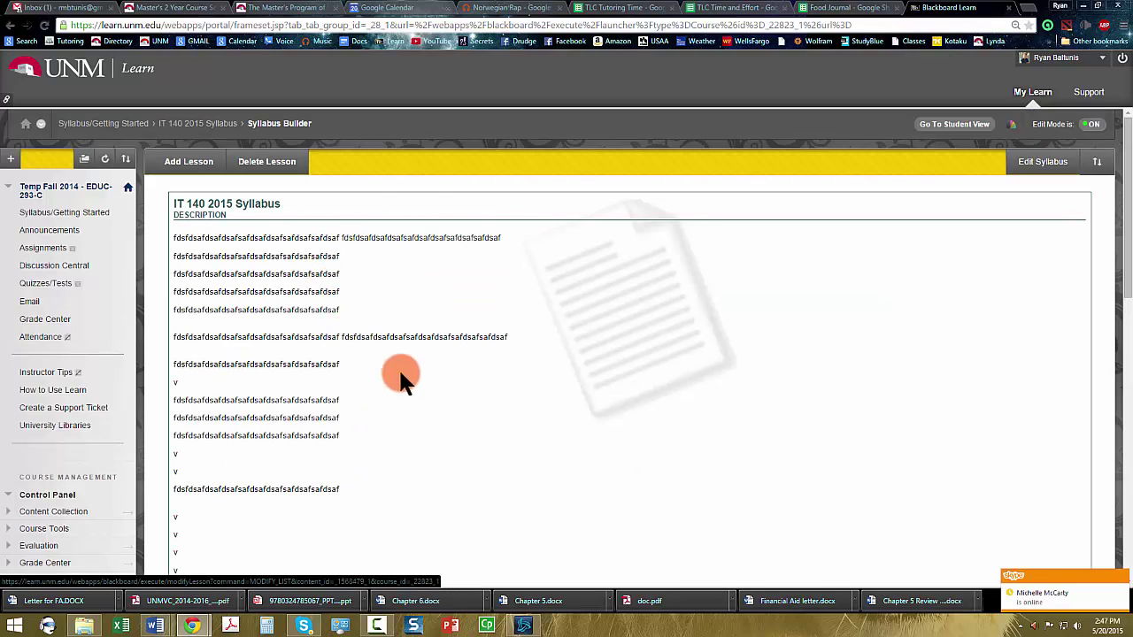
scroll(306, 433, down, 4)
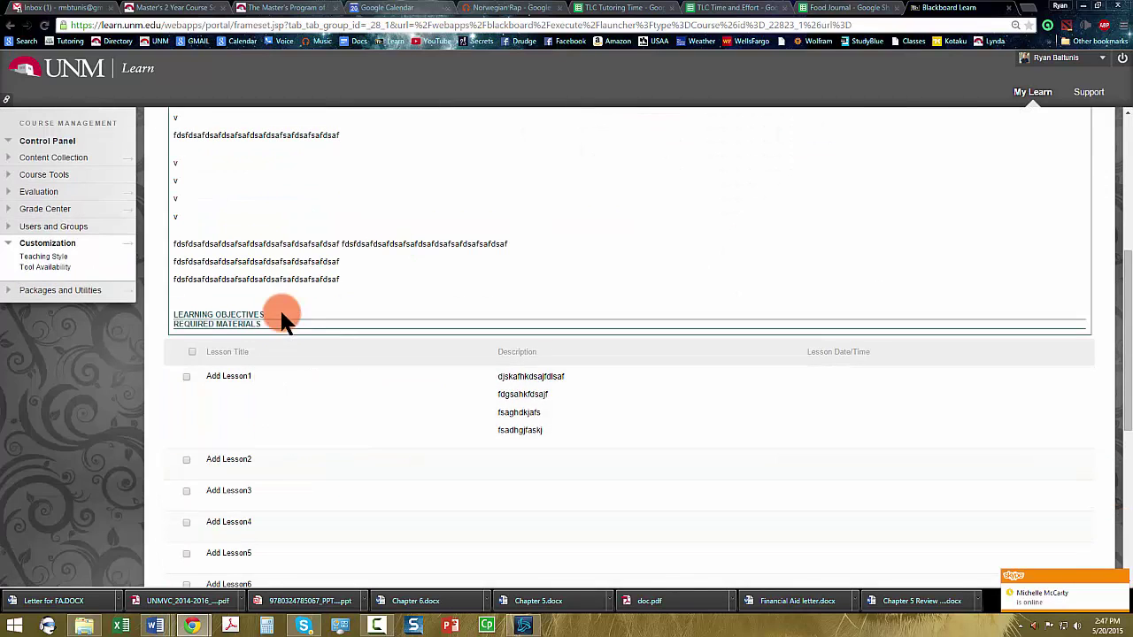
double_click(278, 244)
scroll(342, 278, up, 8)
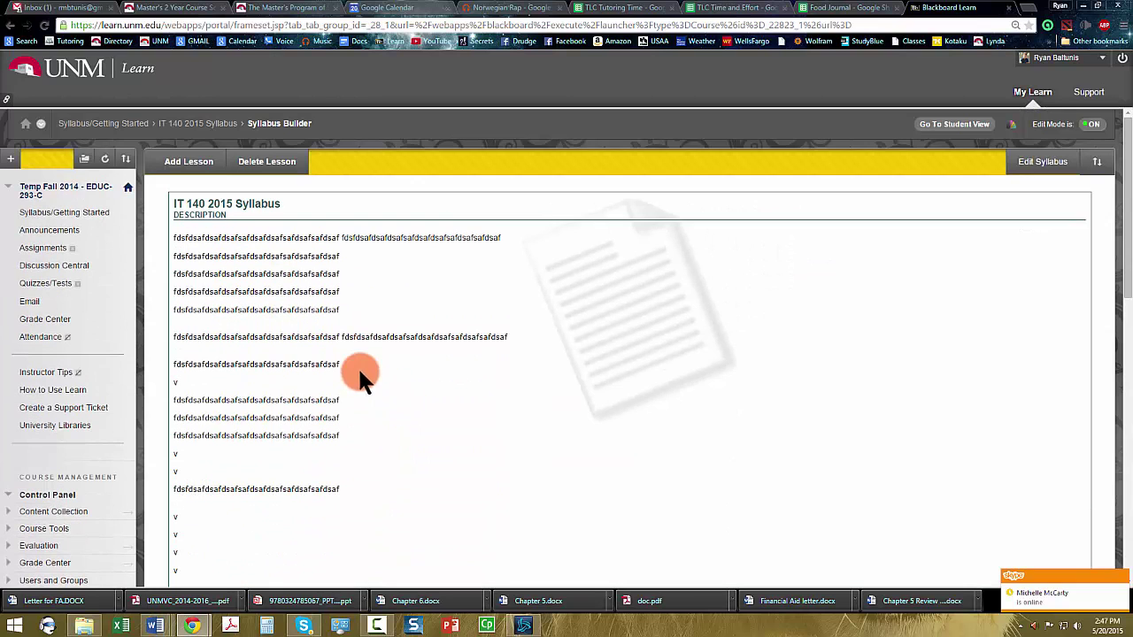
Open the syllabus's basic information for editing, look over its headings and body texts, and leave without saving.
click(1042, 166)
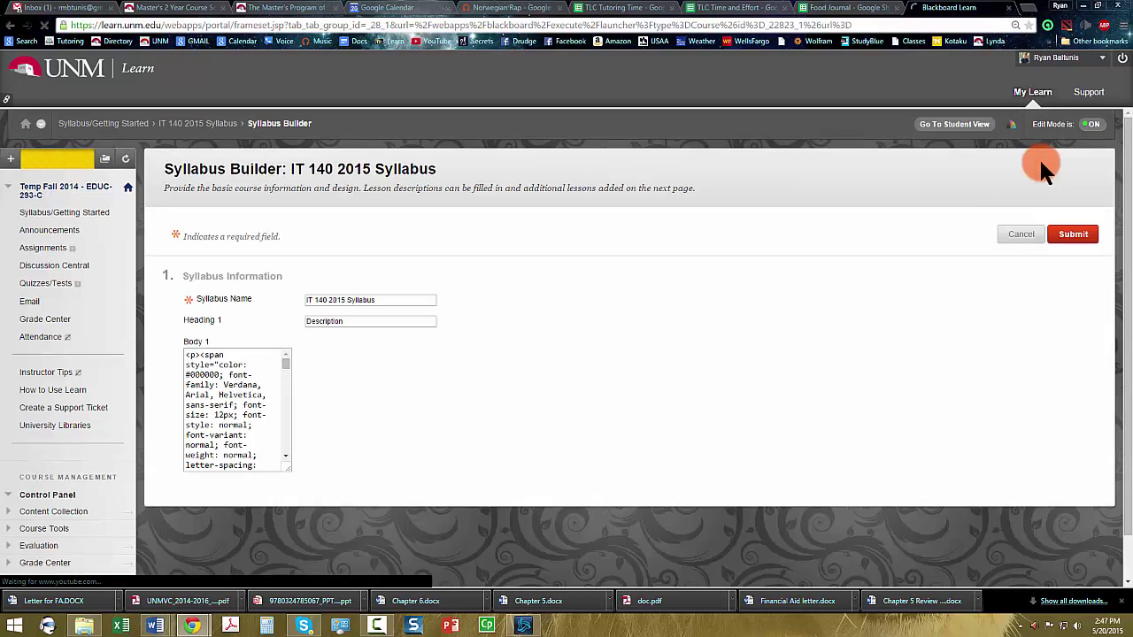
scroll(477, 461, down, 4)
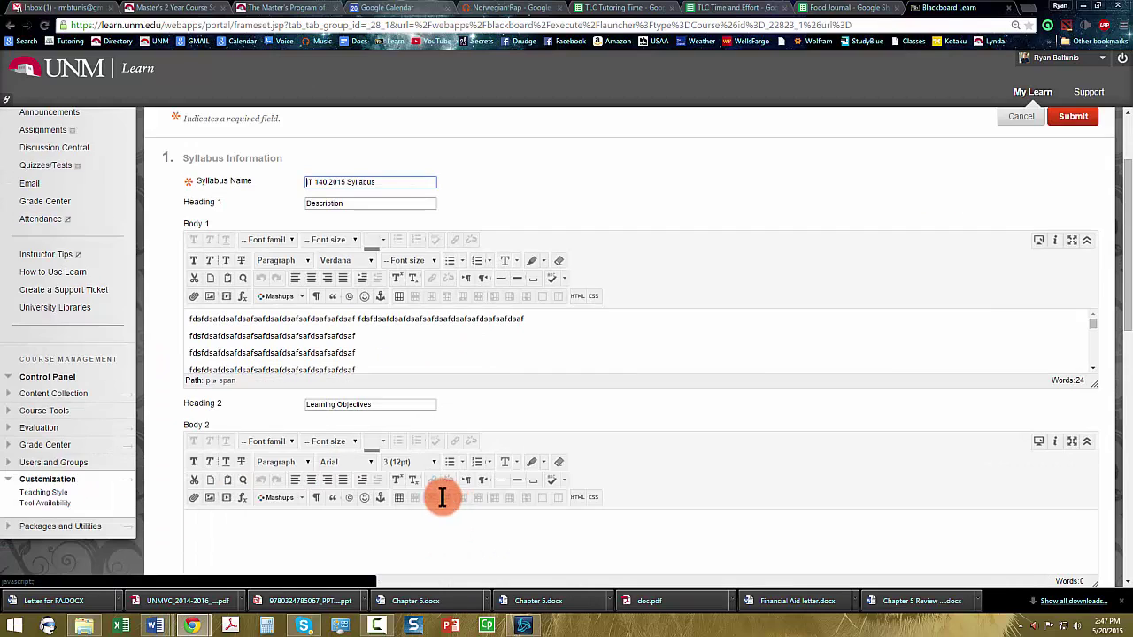
scroll(611, 420, up, 6)
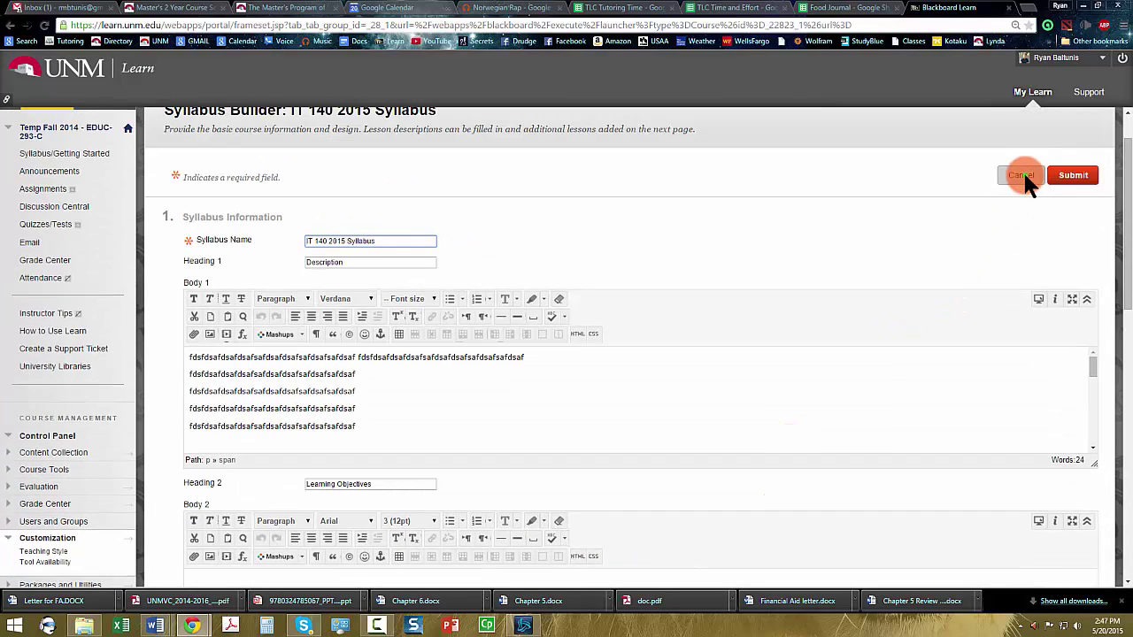
click(1011, 169)
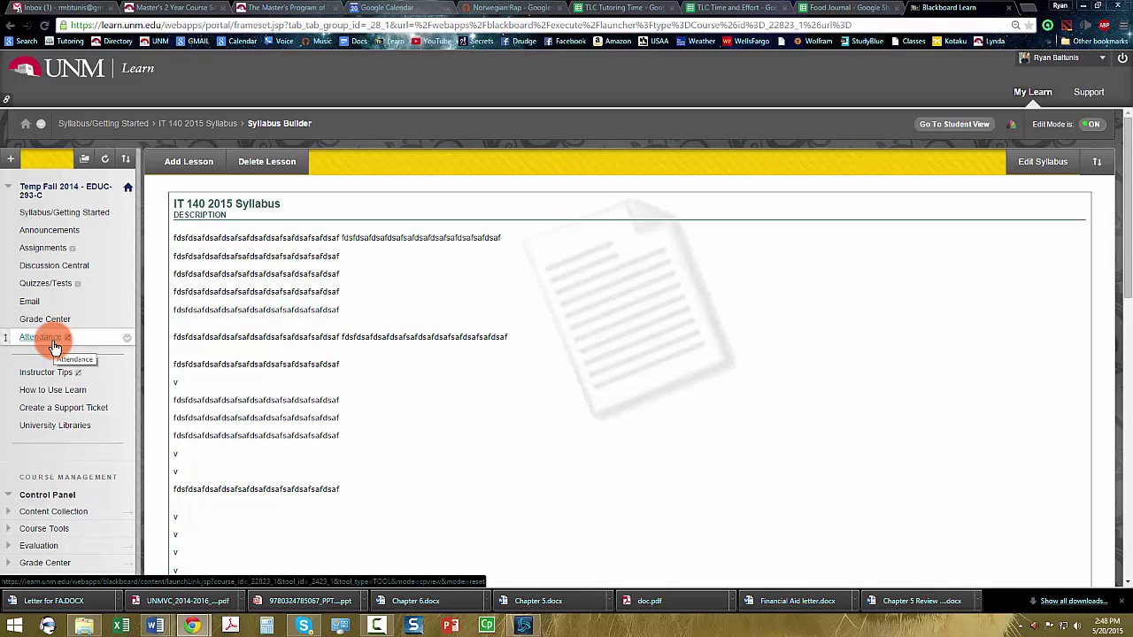
Add a content area named Learning Modules, available to users, to the course menu and move it between Announcements and Assignments.
click(51, 248)
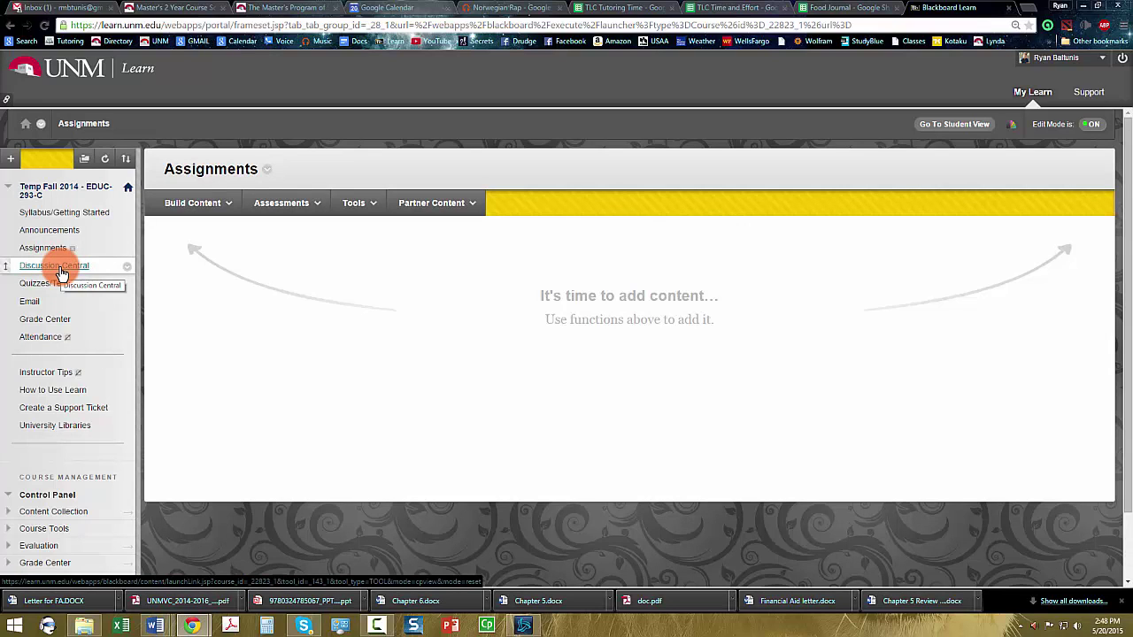
click(11, 159)
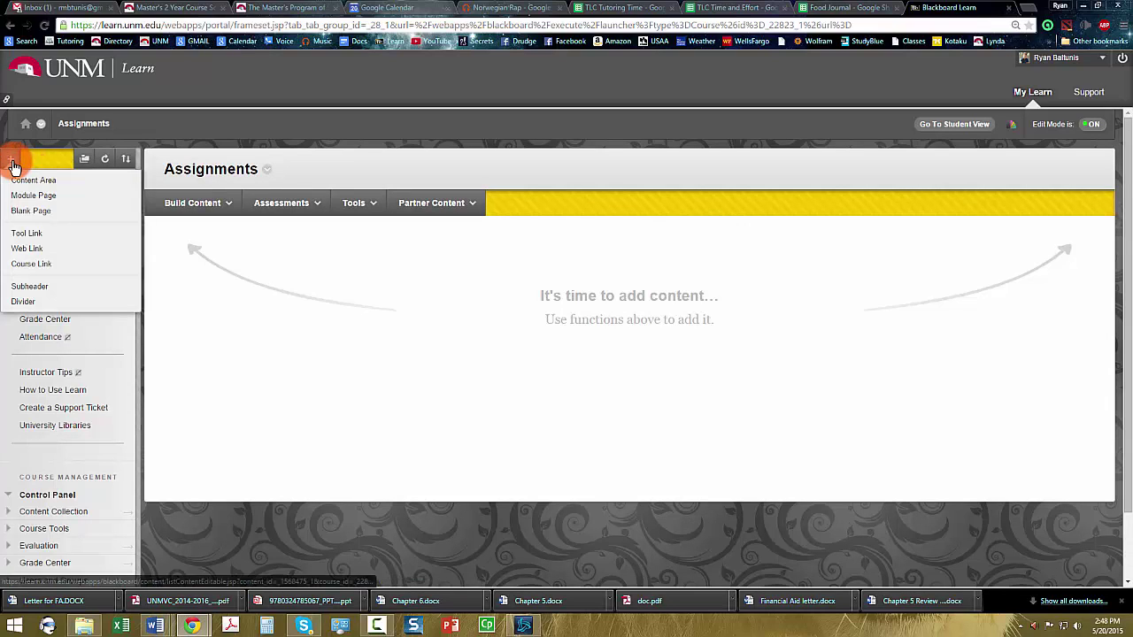
click(53, 180)
text(L)
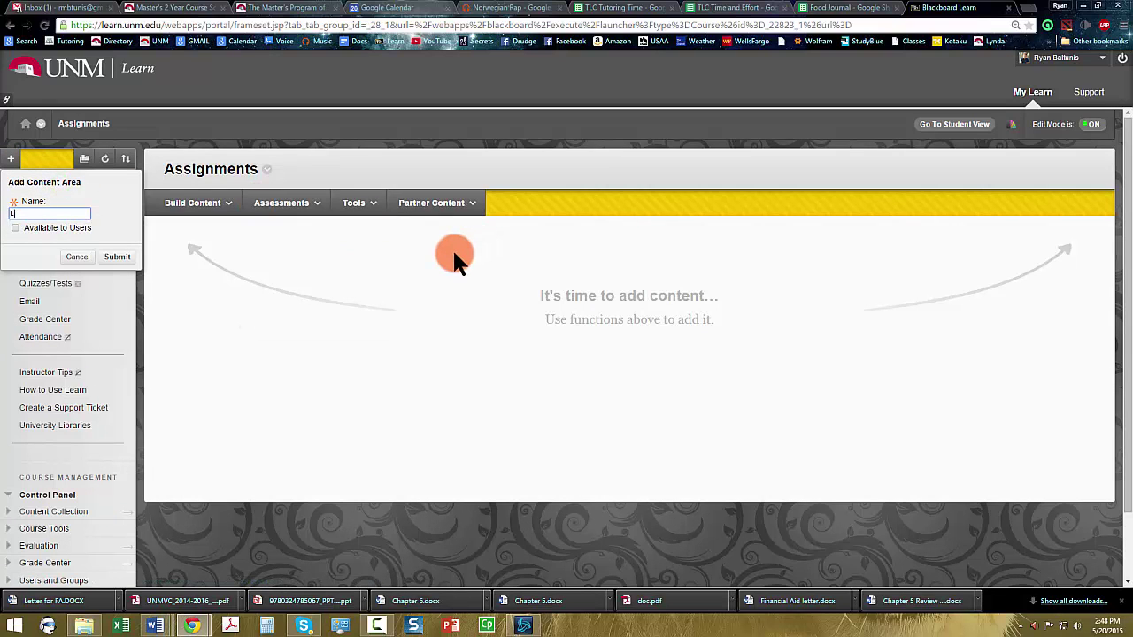
text(earning Modules)
click(15, 228)
click(115, 256)
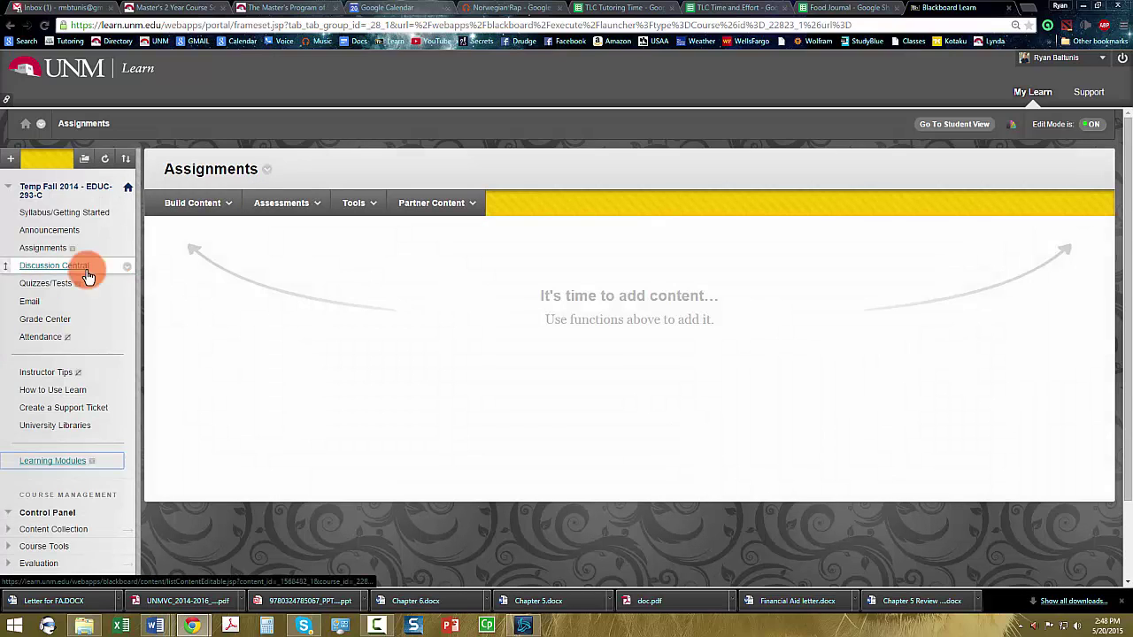
drag(6, 461, 31, 256)
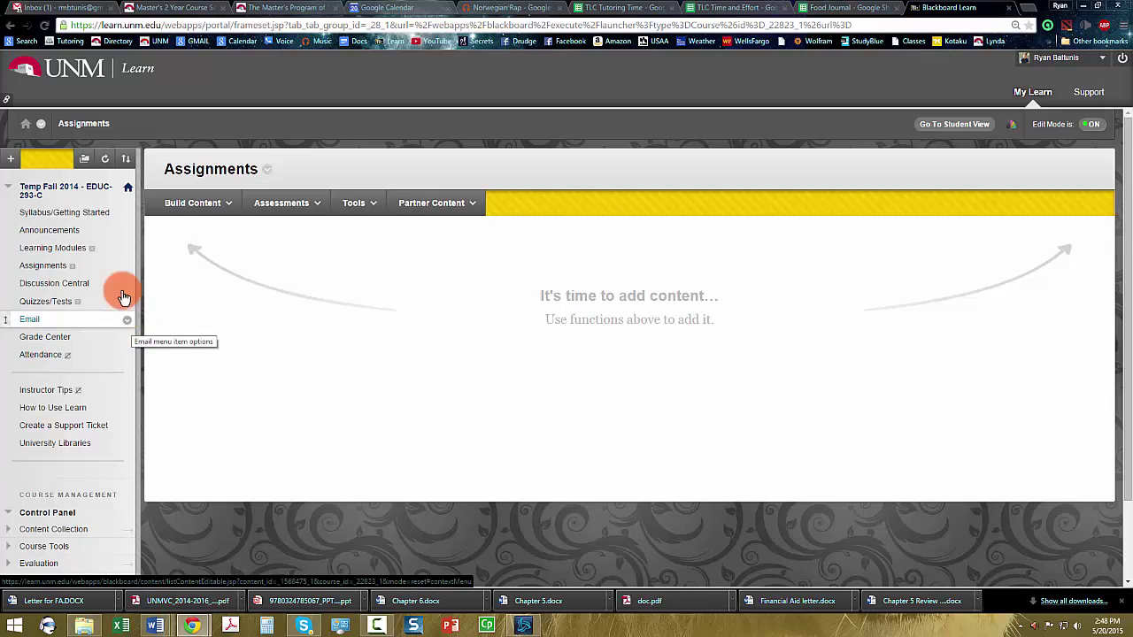
Start a new content folder in Learning Modules and name it "Week 1 - 5/20/2015 - 5/27-2015".
click(55, 252)
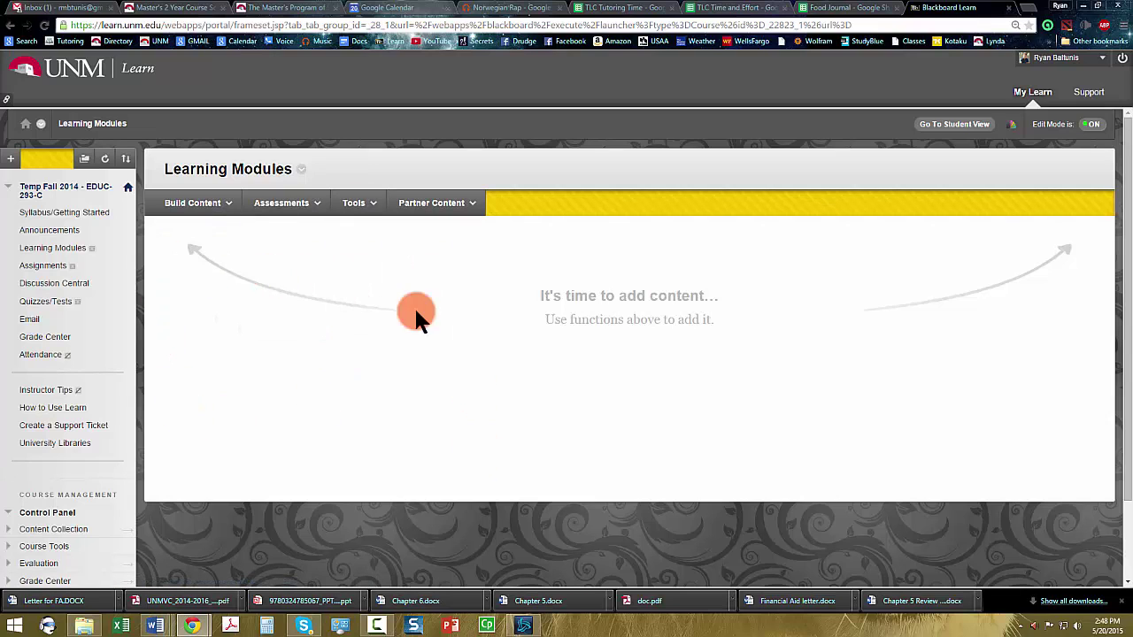
mouse_move(210, 217)
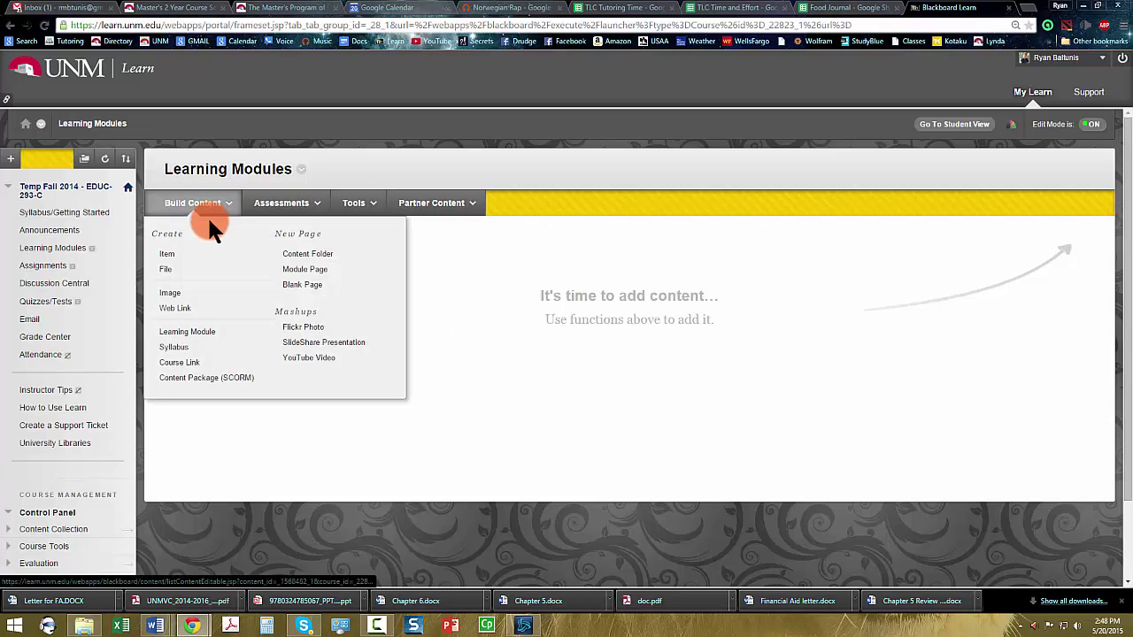
click(299, 253)
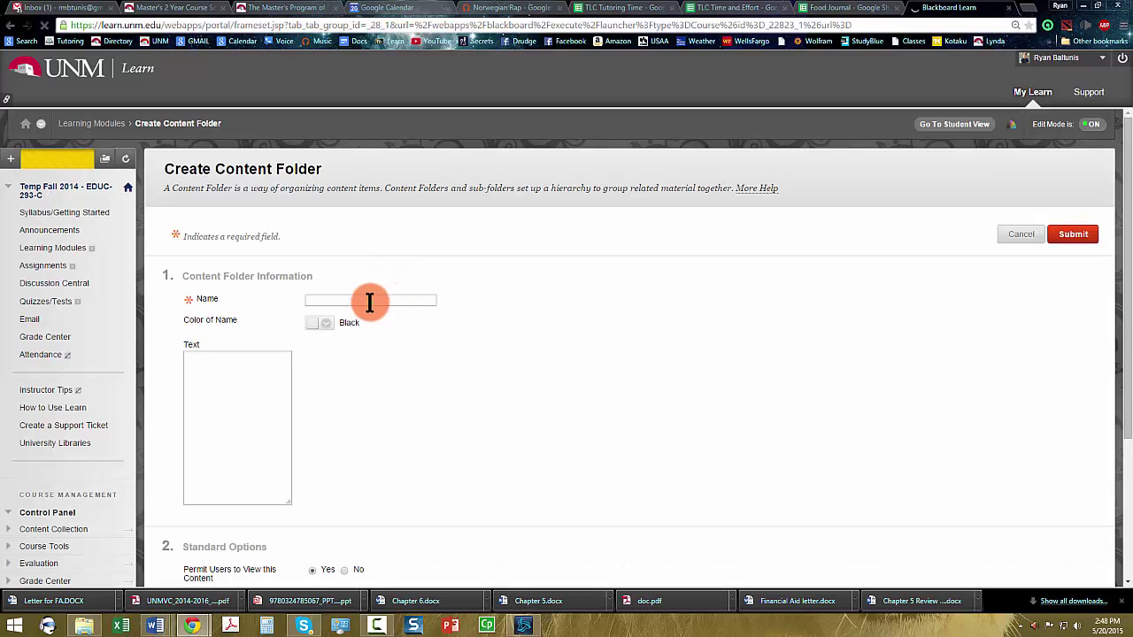
click(367, 298)
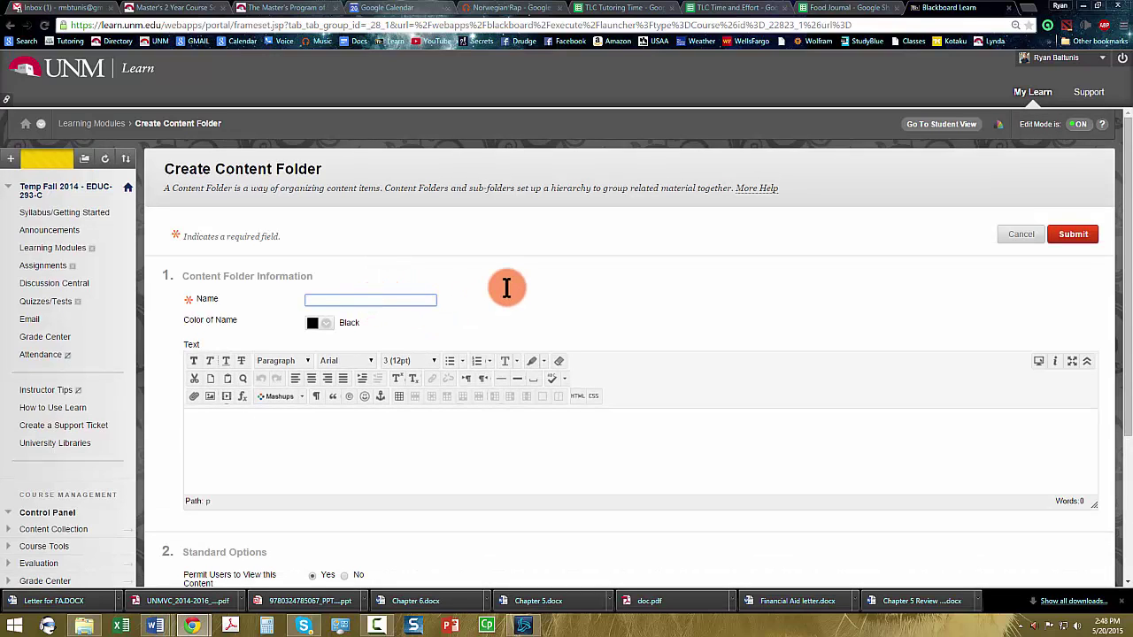
text(Week 1 - 5/20/2015)
text(- 5/27/2015)
Enter "Check" followed by blank numbered lines 1) to 4) as the content folder's text.
scroll(443, 354, down, 3)
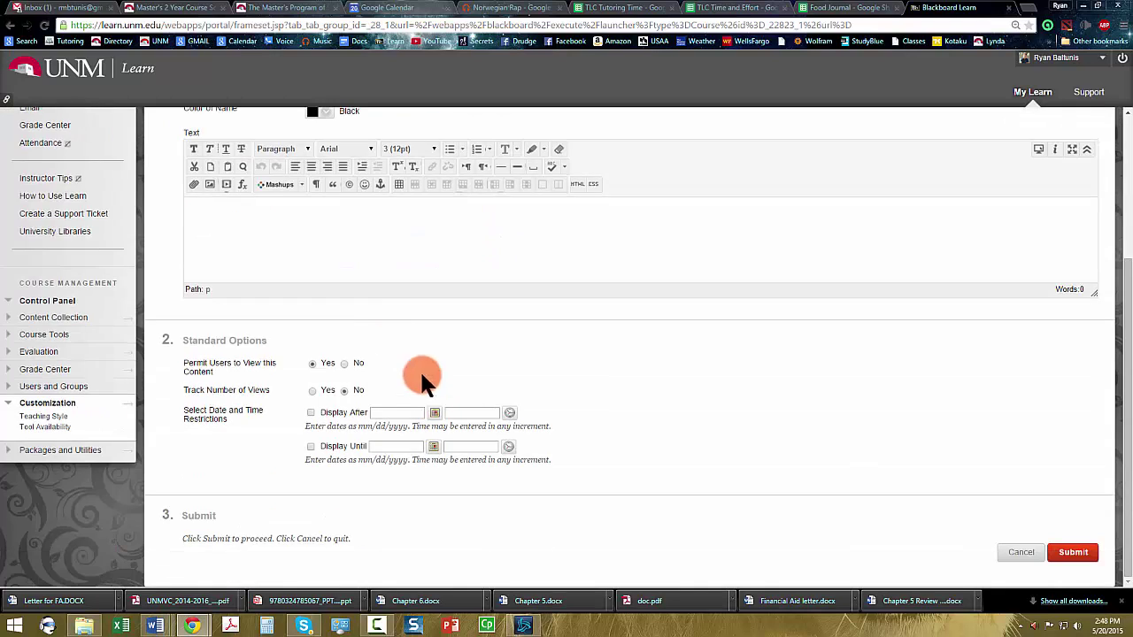
scroll(407, 424, up, 2)
click(385, 418)
text(Check)
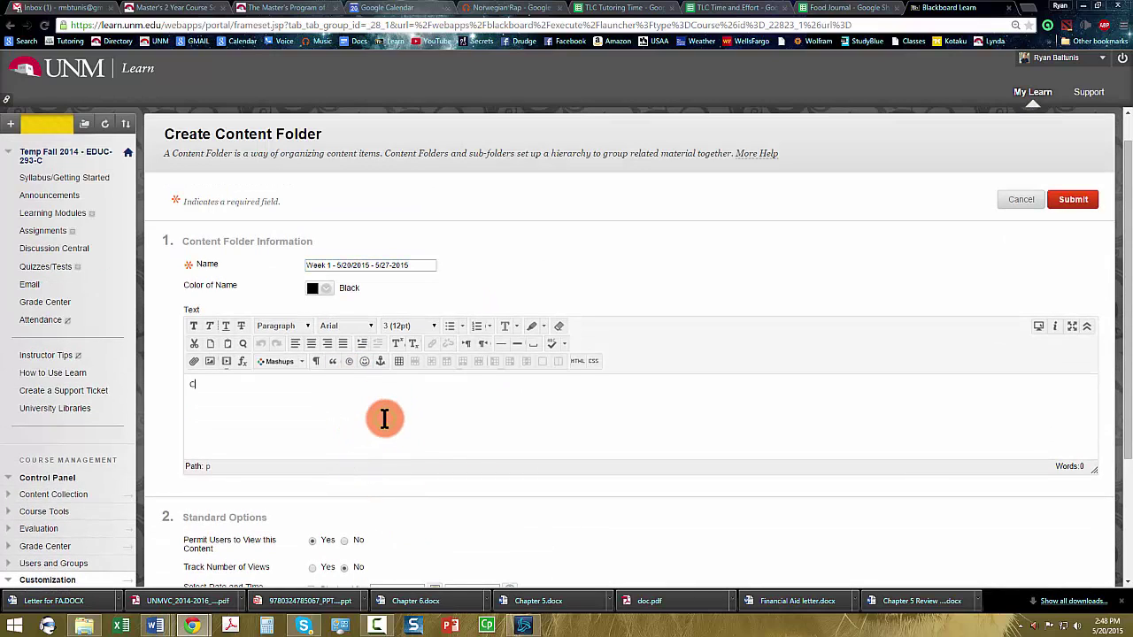
key(Return)
text(1))
key(Return)
text(2) )
text(3))
key(Return)
text(4))
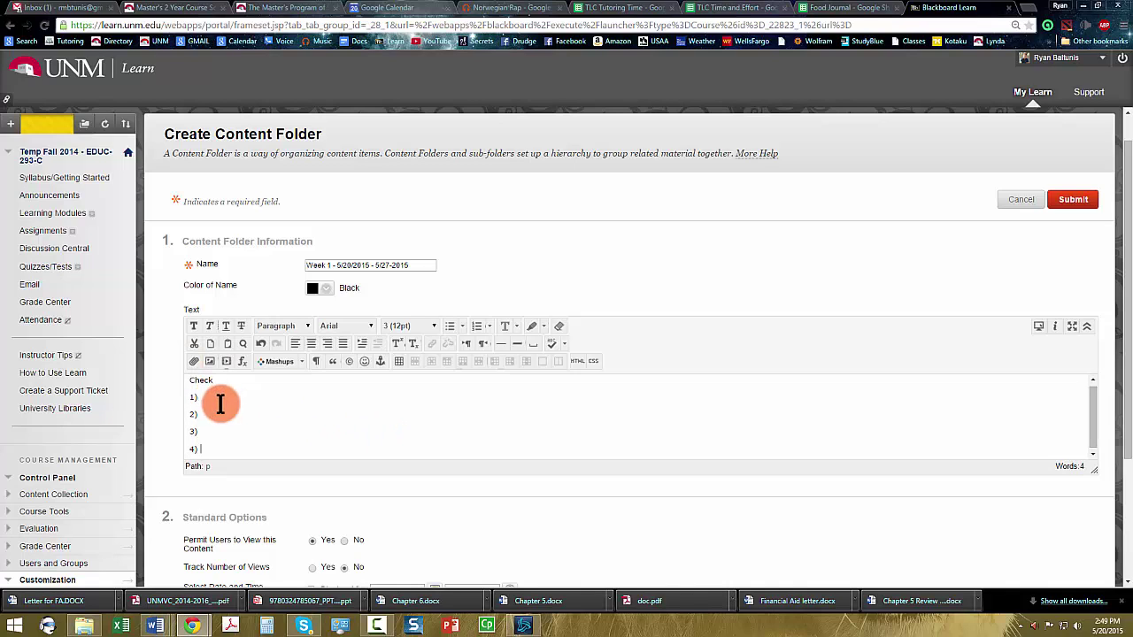
Complete the folder's first three numbered lines with "read this", "discuss that" and "do the quiz", and submit the folder.
click(223, 398)
text(read th)
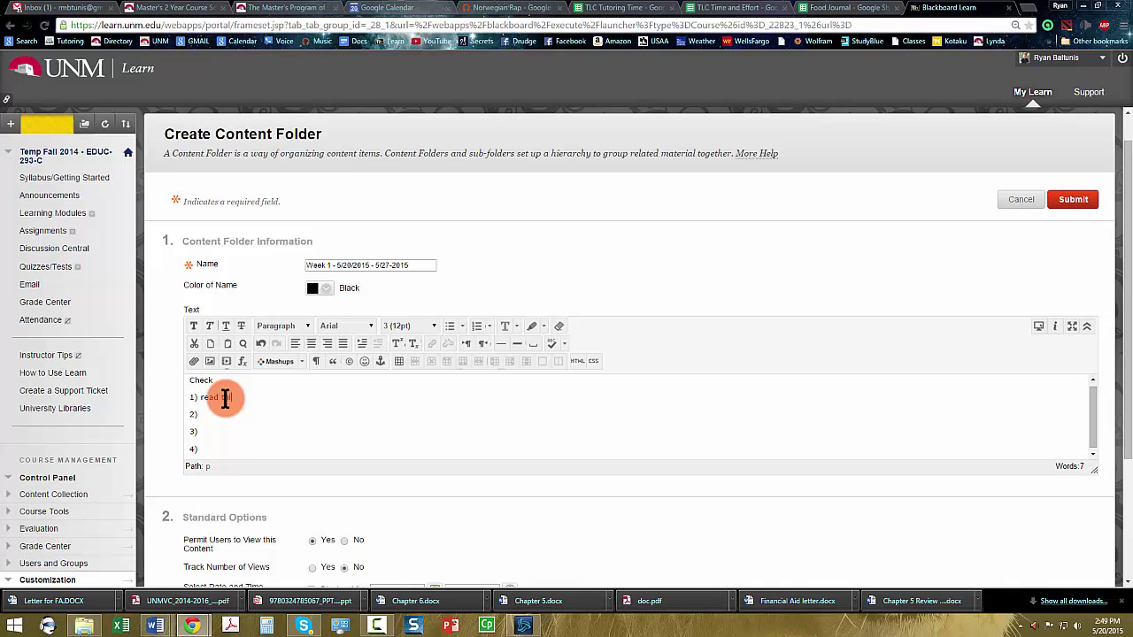
text(is 2) )
text(discuss)
text( that 3) )
text(do the quiz)
scroll(252, 421, down, 1)
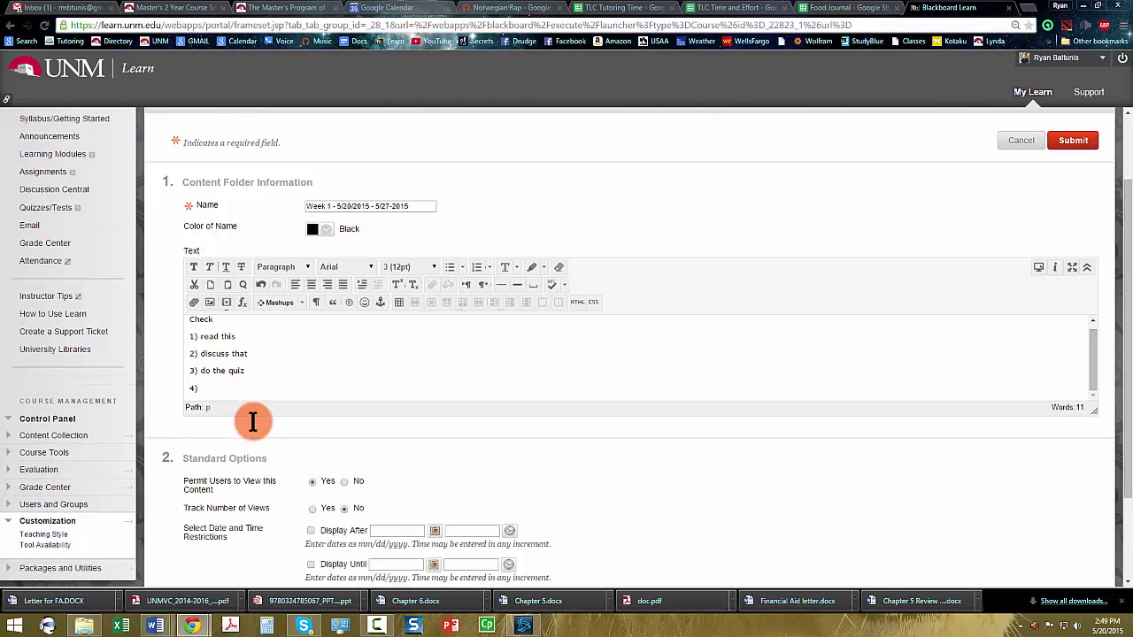
scroll(543, 505, down, 2)
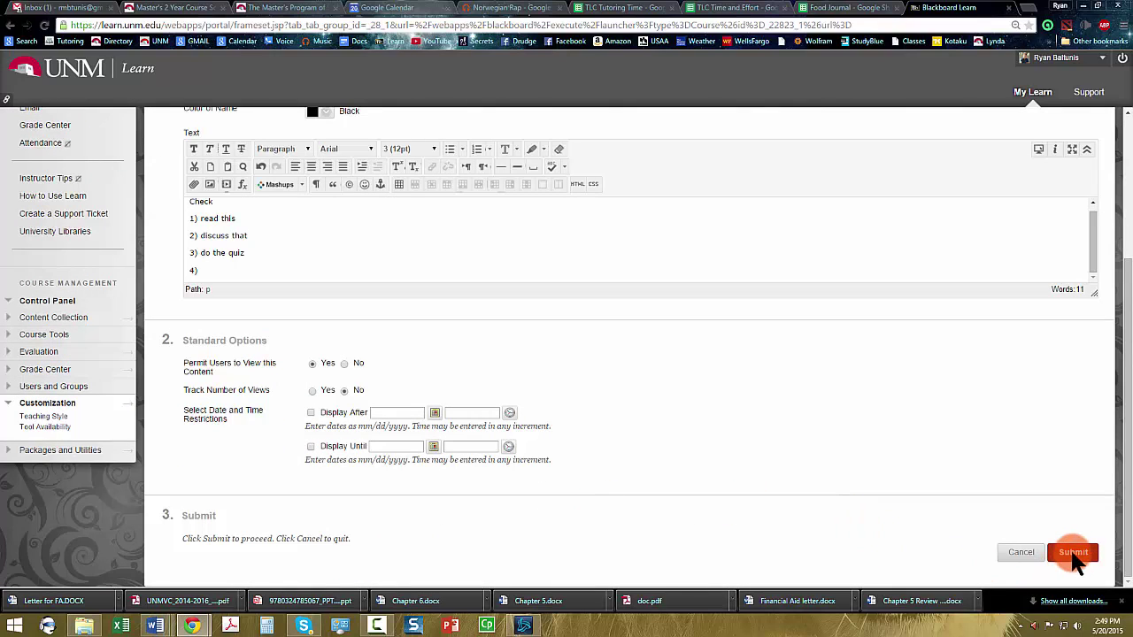
click(1073, 553)
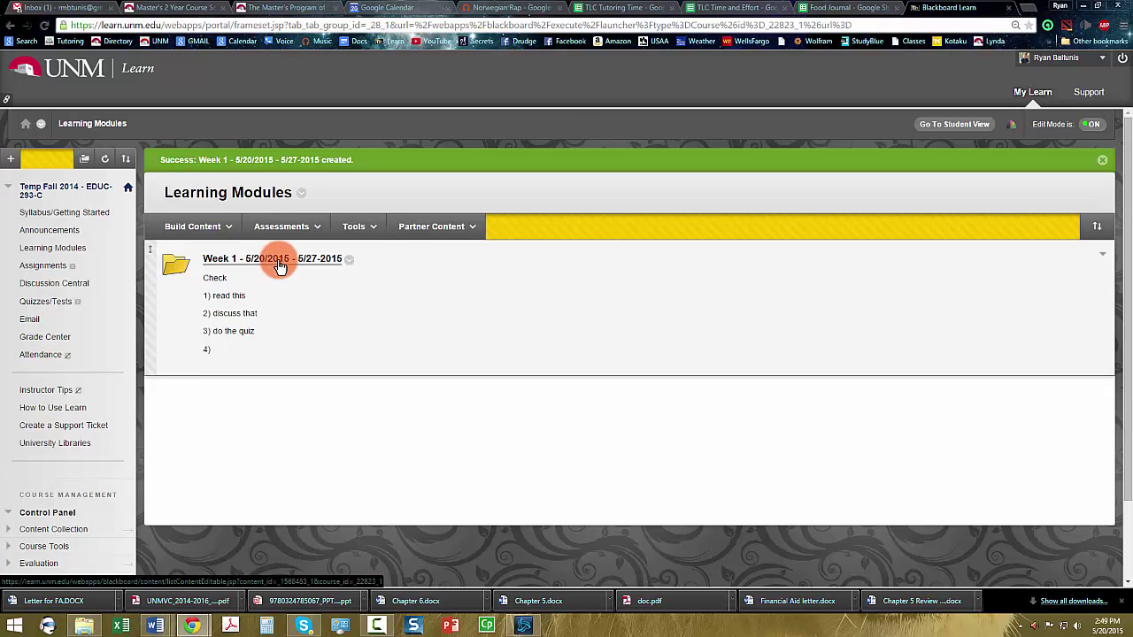
click(205, 230)
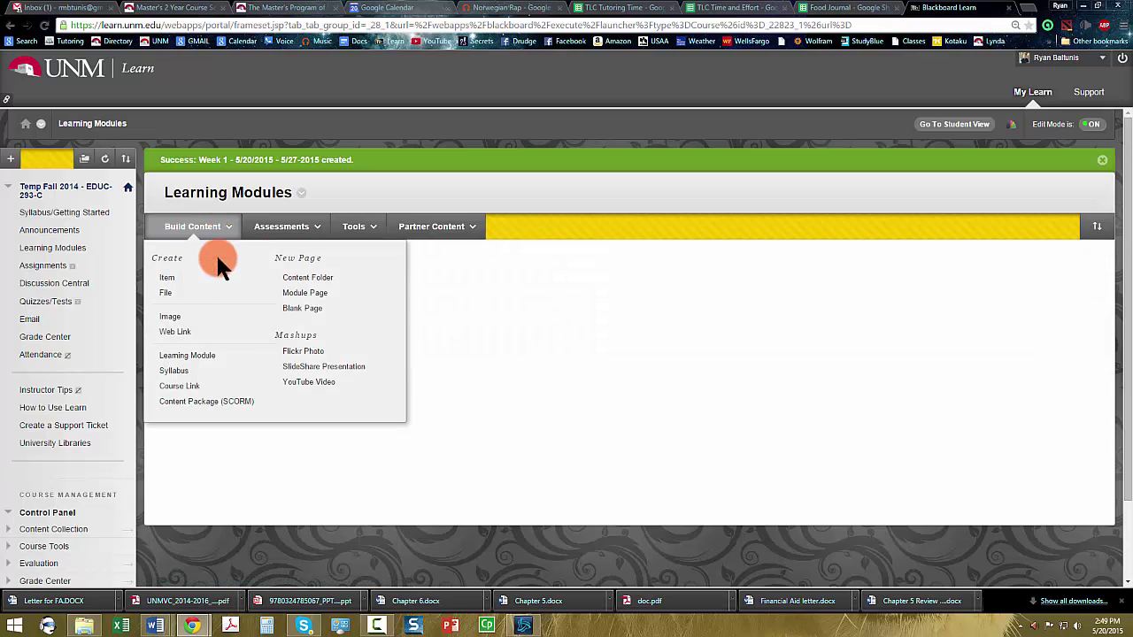
click(442, 360)
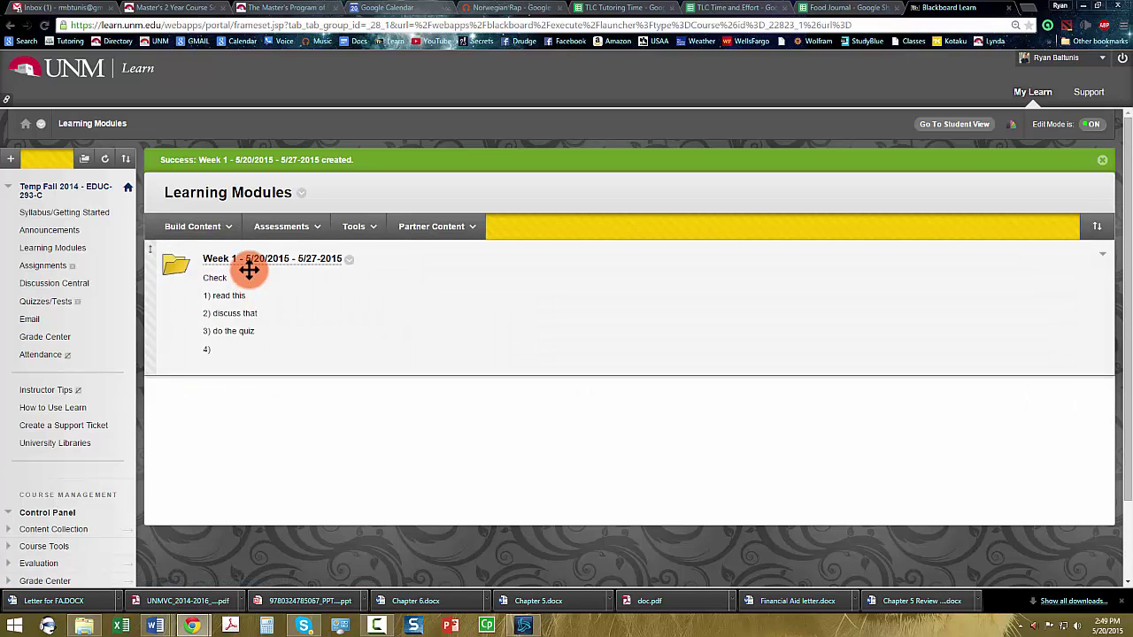
click(210, 228)
click(488, 350)
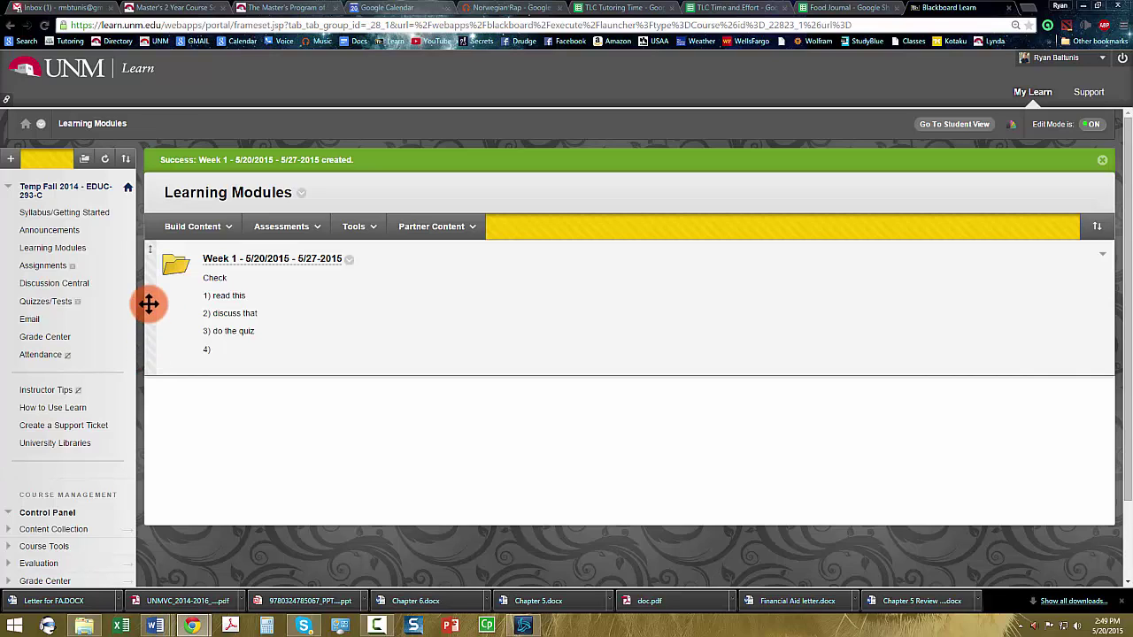
Open the Week 1 folder and start a new content item in it named "Checklist".
click(288, 266)
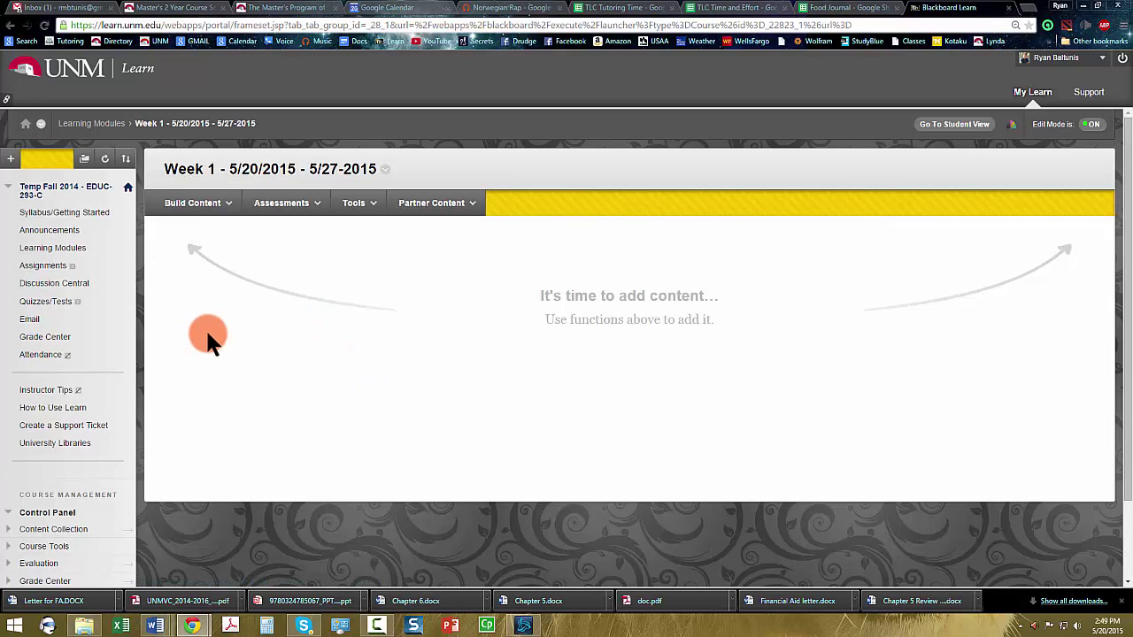
click(208, 206)
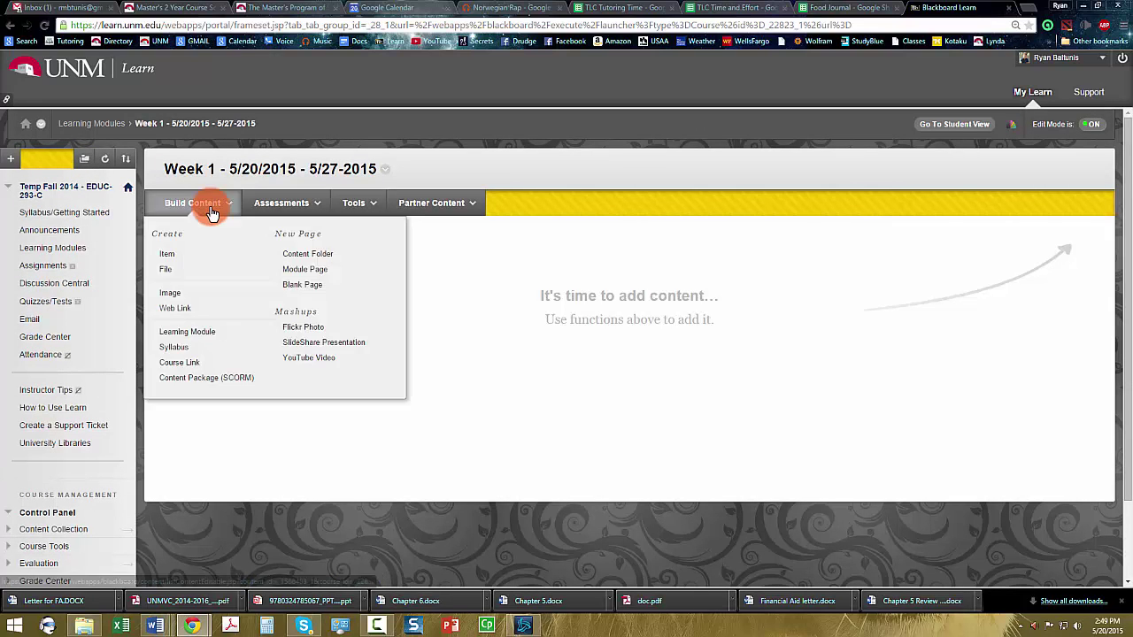
click(189, 251)
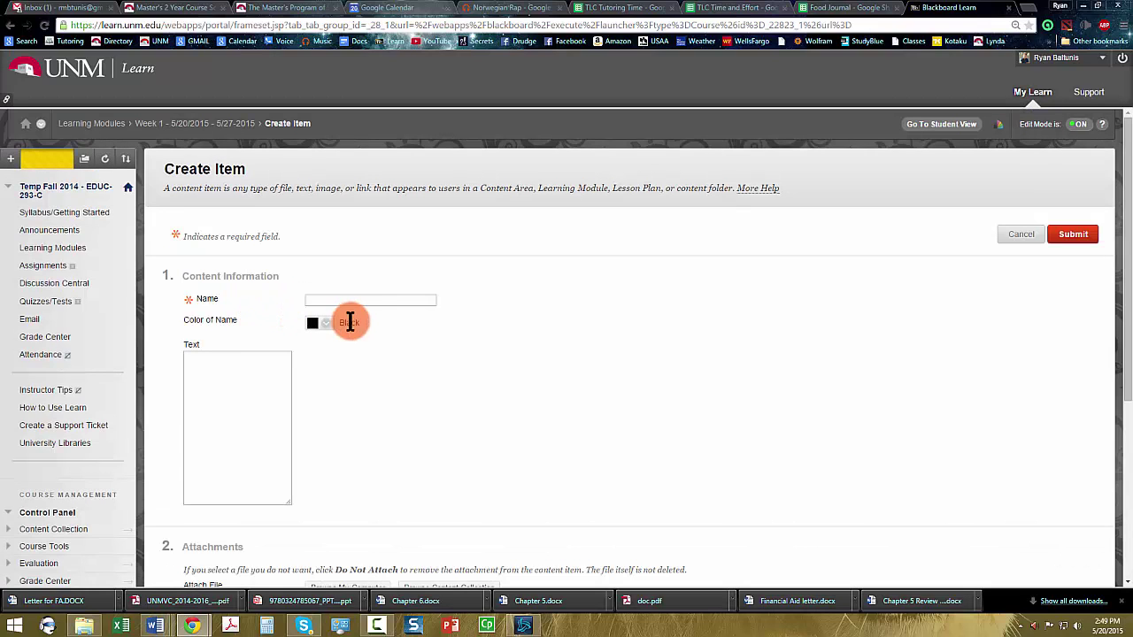
click(380, 299)
text(Checklist)
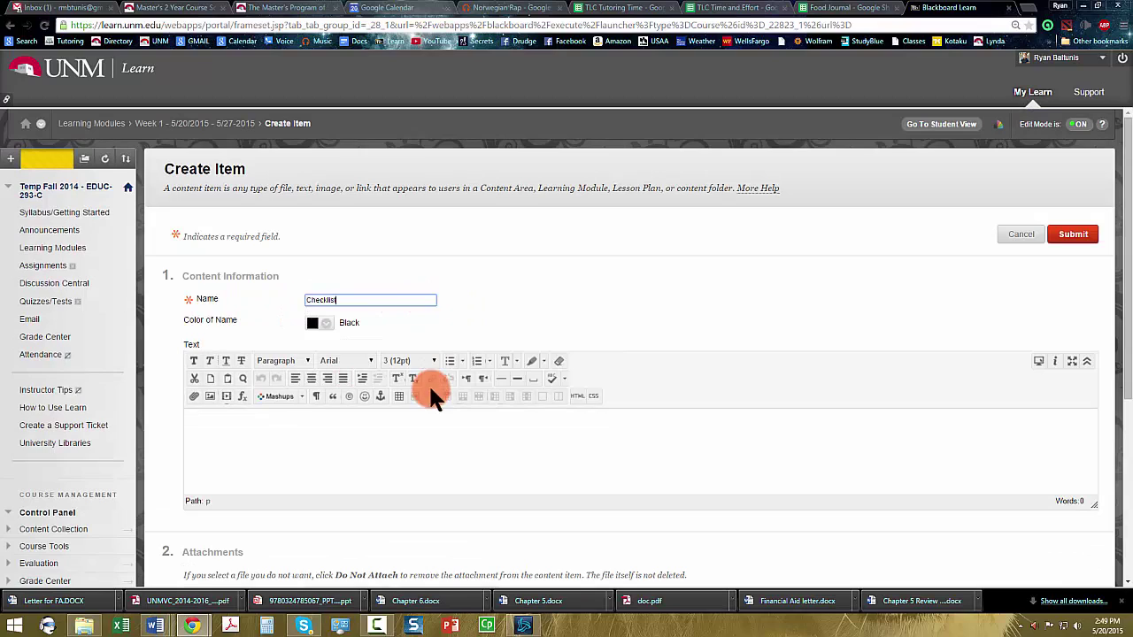
Enter blank numbered lines 1) to 3) as the Checklist item's text and submit the item.
click(388, 454)
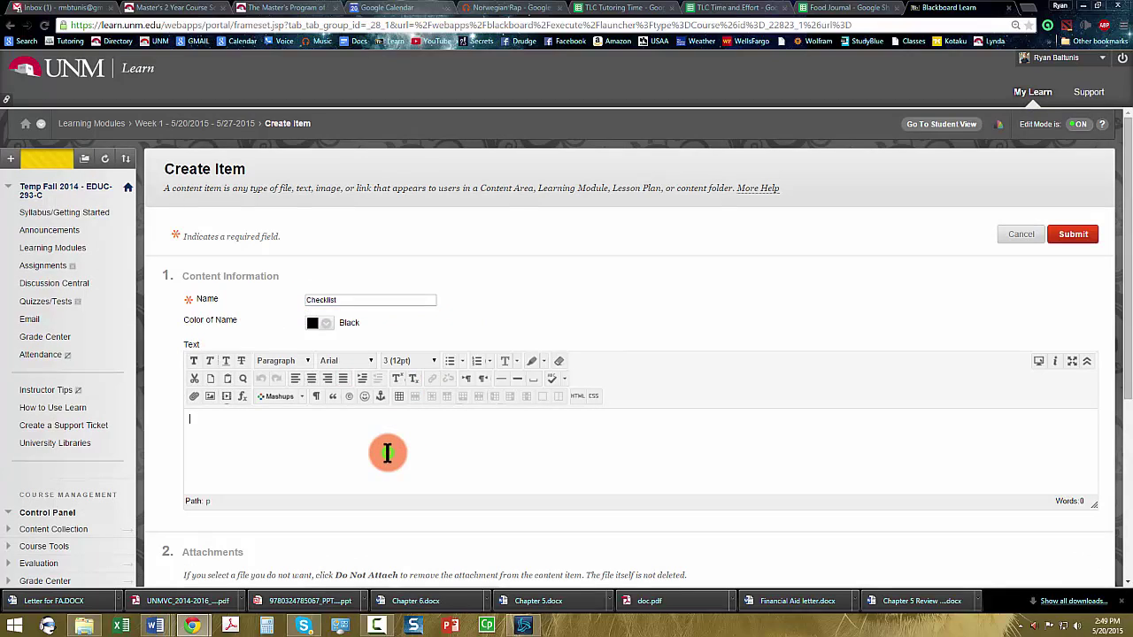
text(1) )
text(2))
key(Return)
text(3))
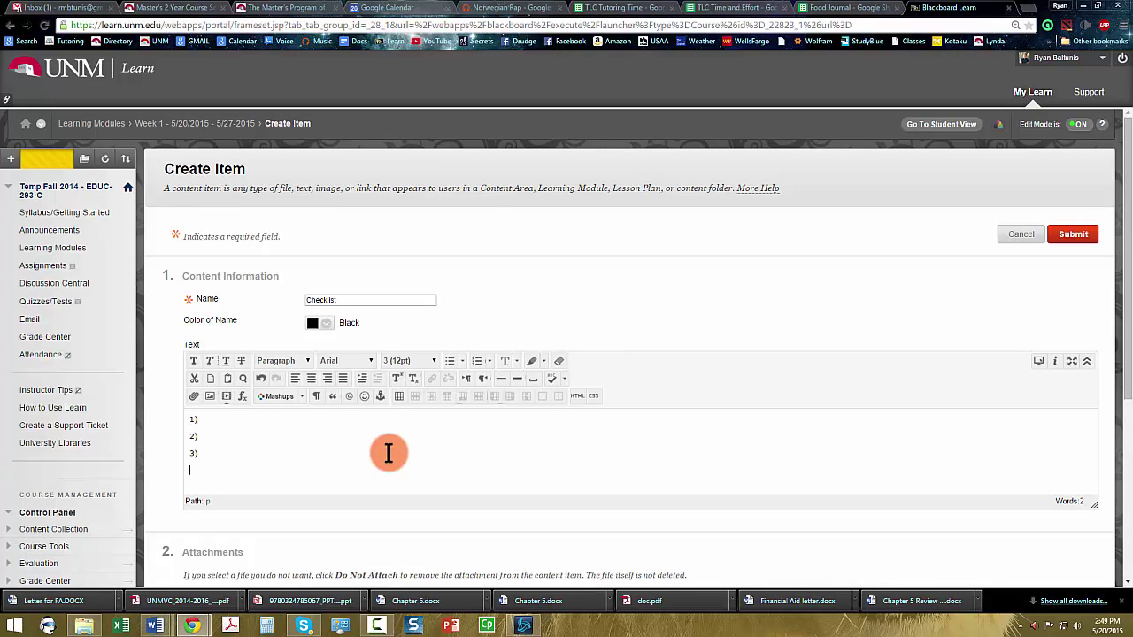
scroll(168, 486, down, 3)
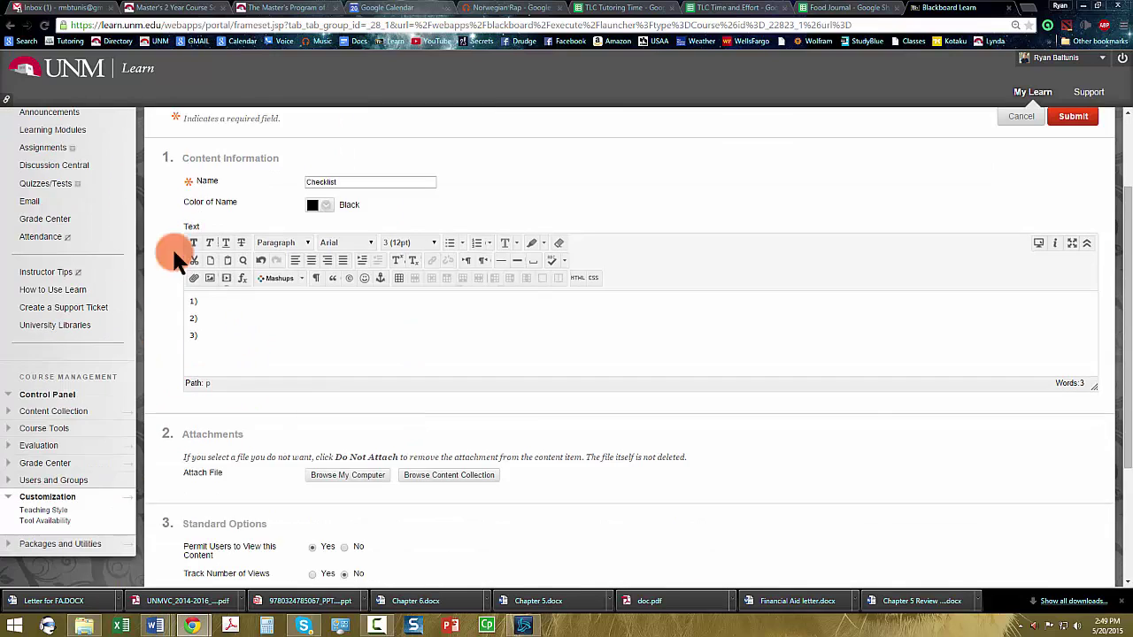
scroll(366, 478, up, 2)
click(341, 301)
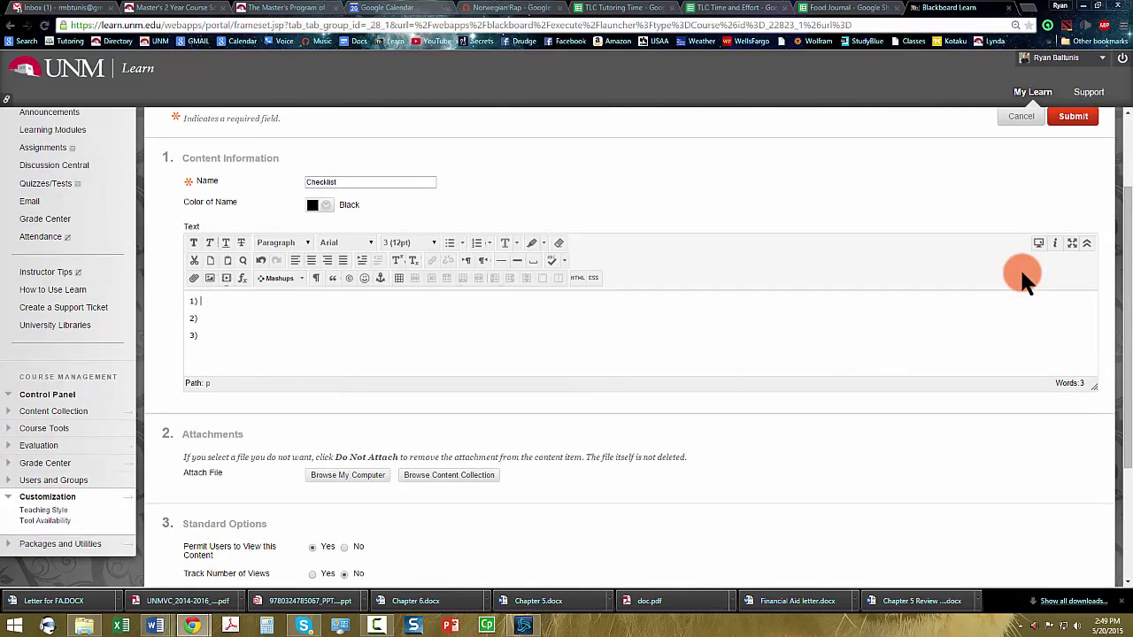
scroll(1036, 279, up, 2)
click(1074, 236)
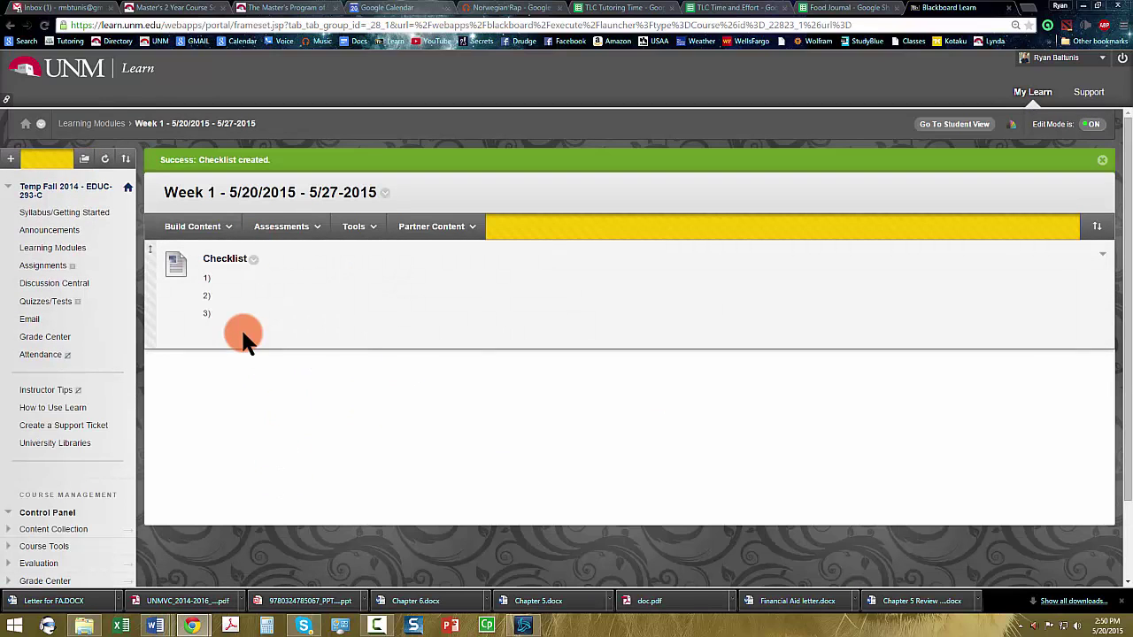
Start a new assignment in the Week 1 folder and name it "Feedback".
click(212, 237)
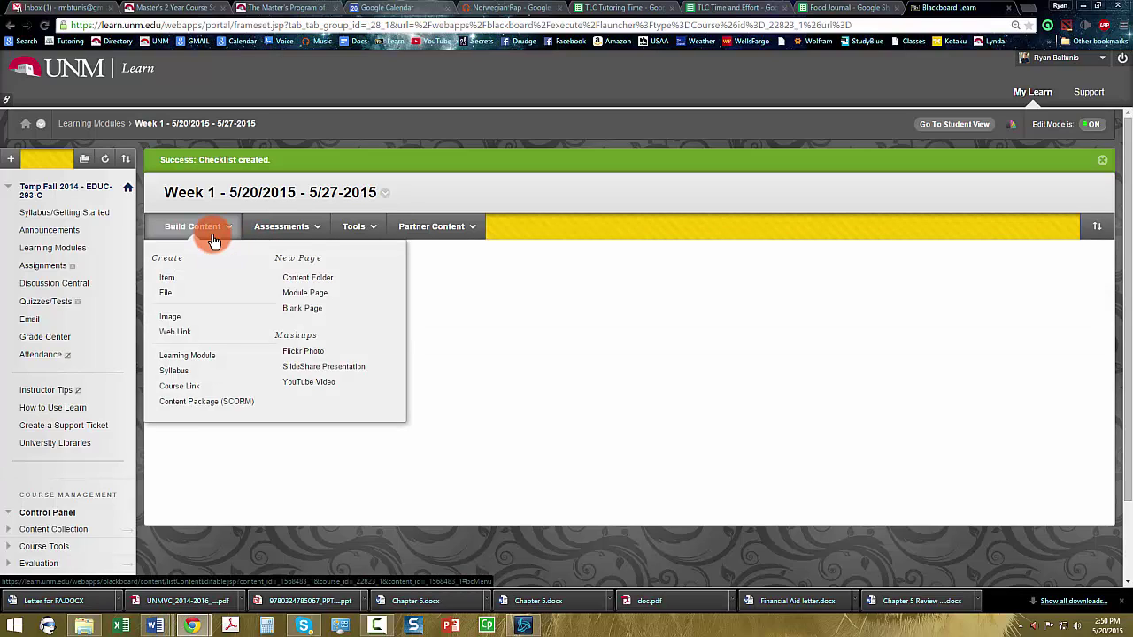
click(280, 228)
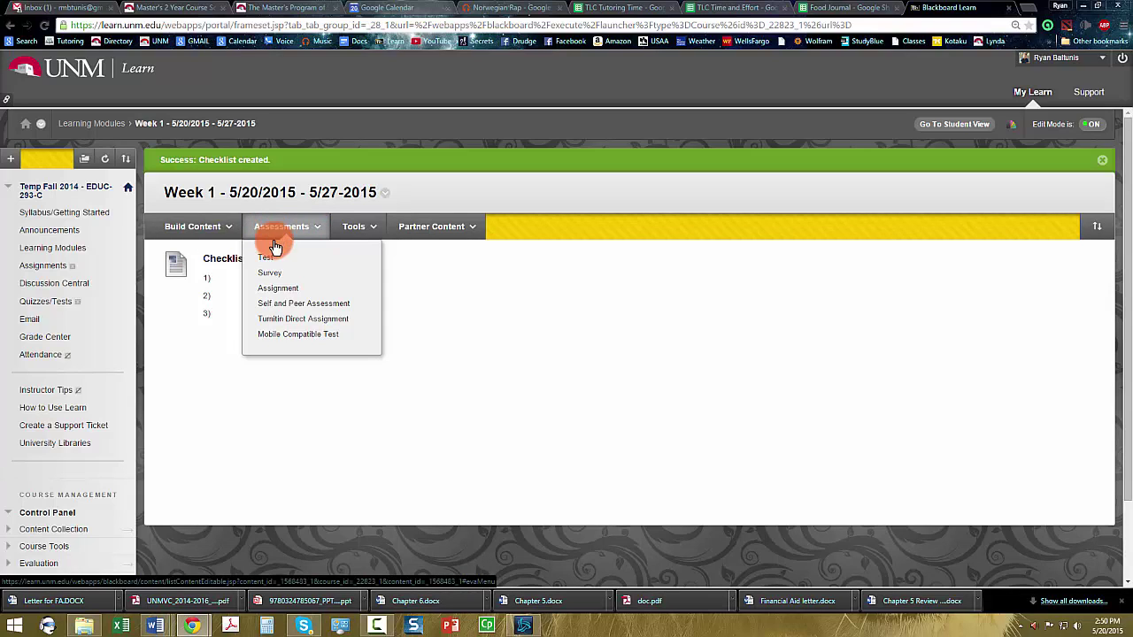
click(295, 294)
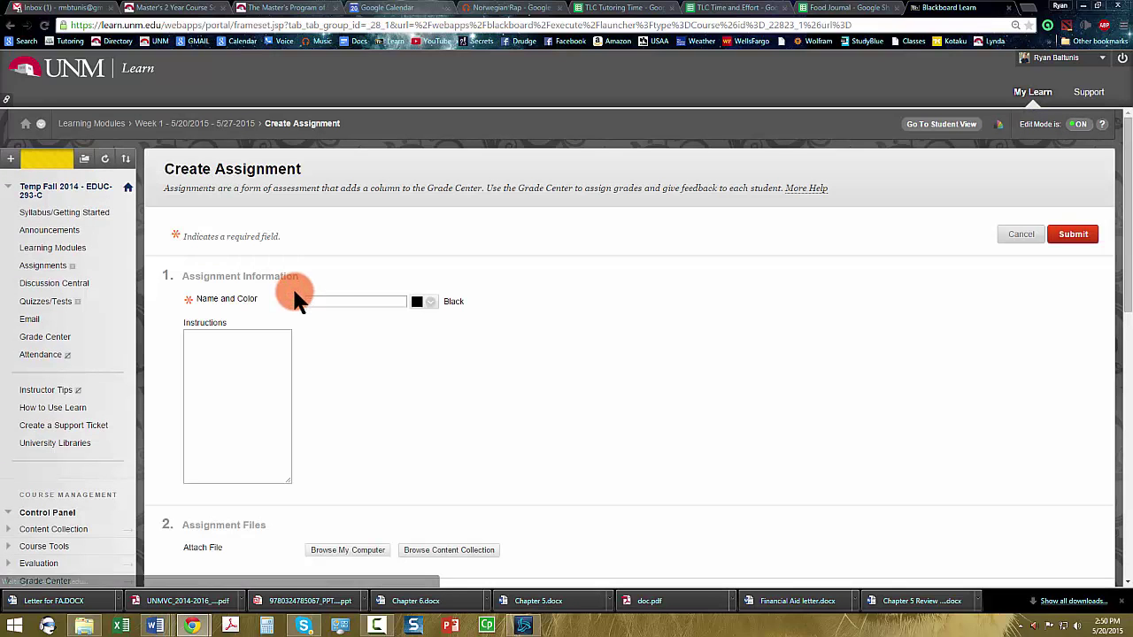
click(348, 301)
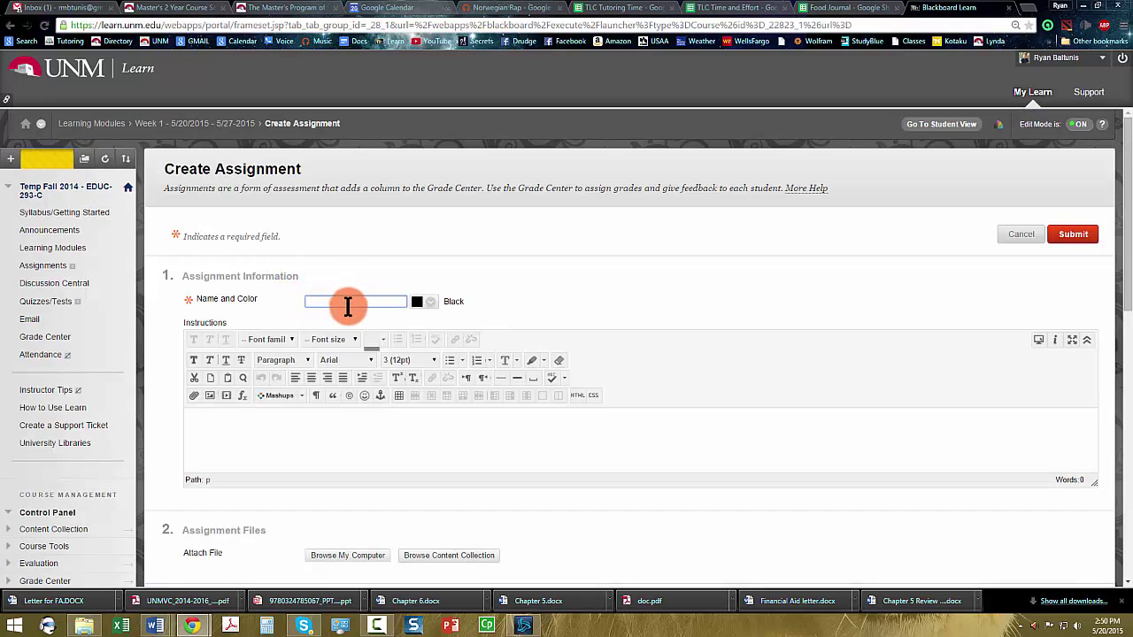
click(348, 307)
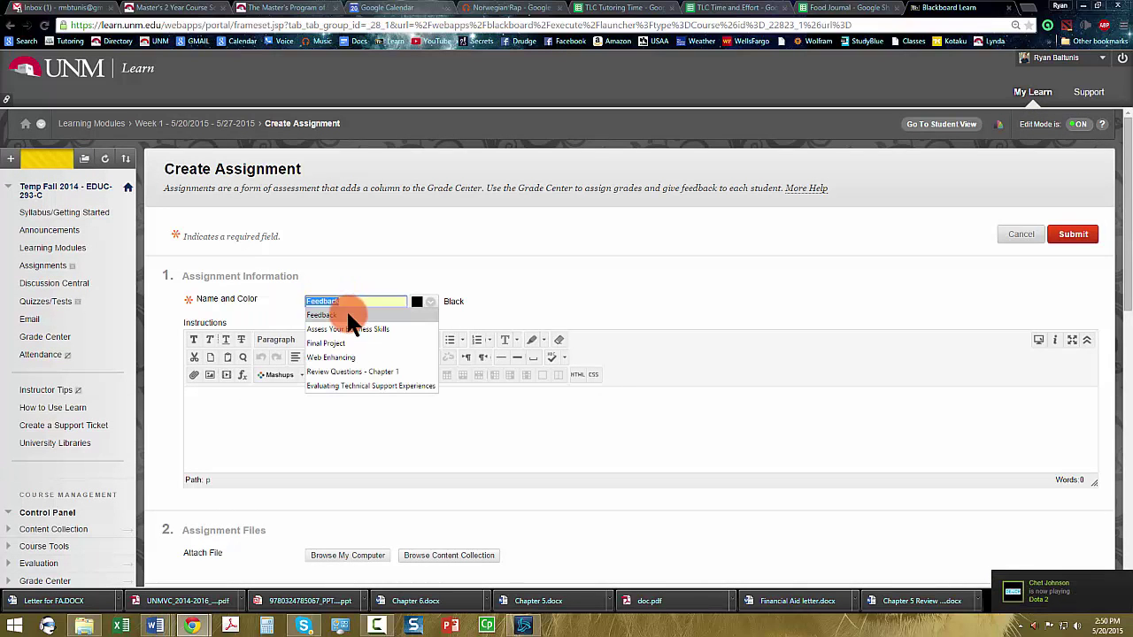
click(348, 314)
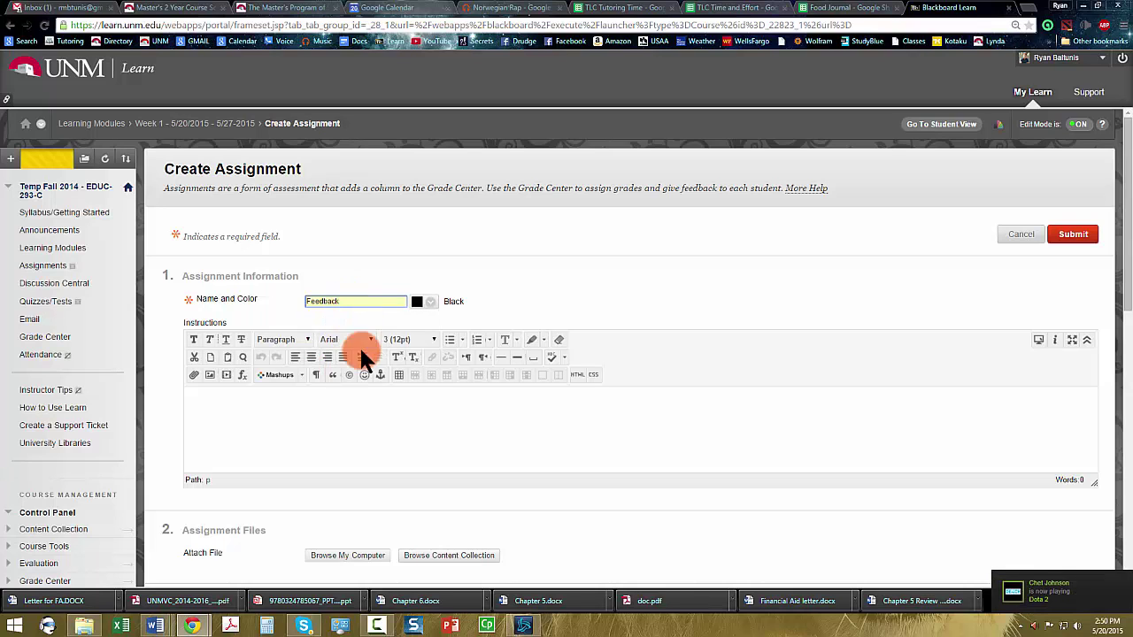
Enter "12312321" as the assignment's instructions and set its points possible to 100.
click(325, 424)
text(12312321)
click(1073, 235)
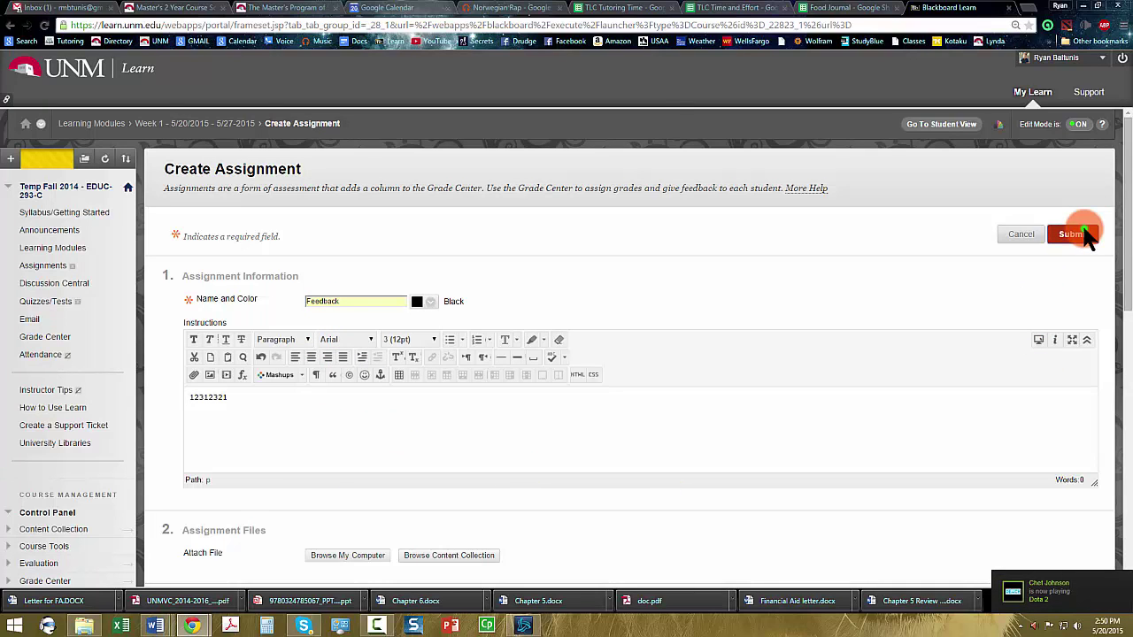
click(639, 99)
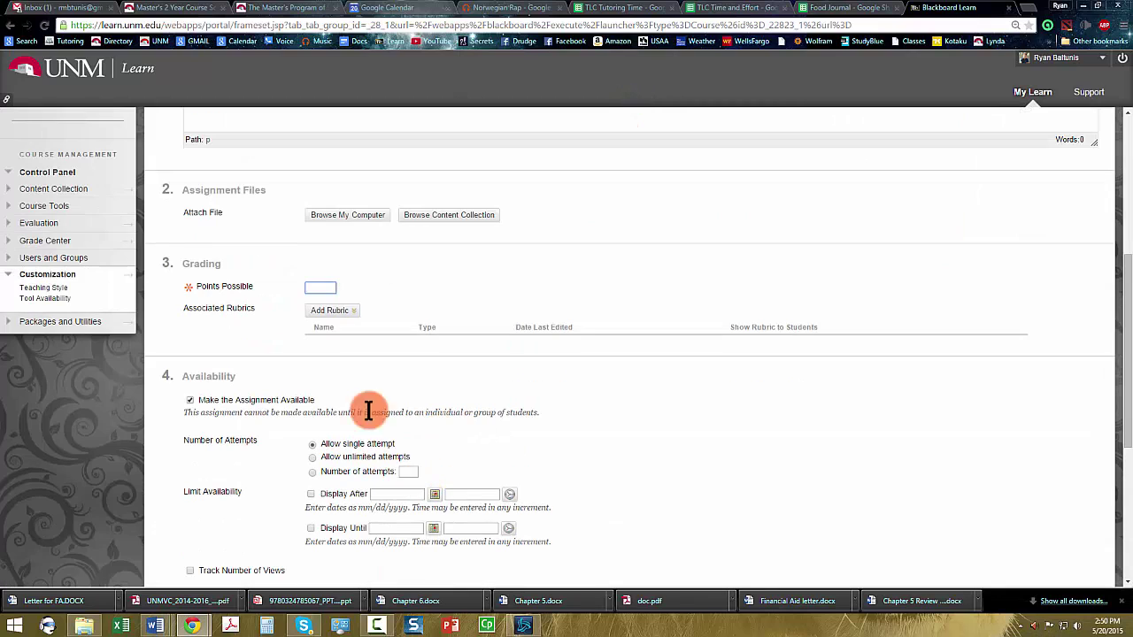
click(323, 286)
text(100)
click(403, 279)
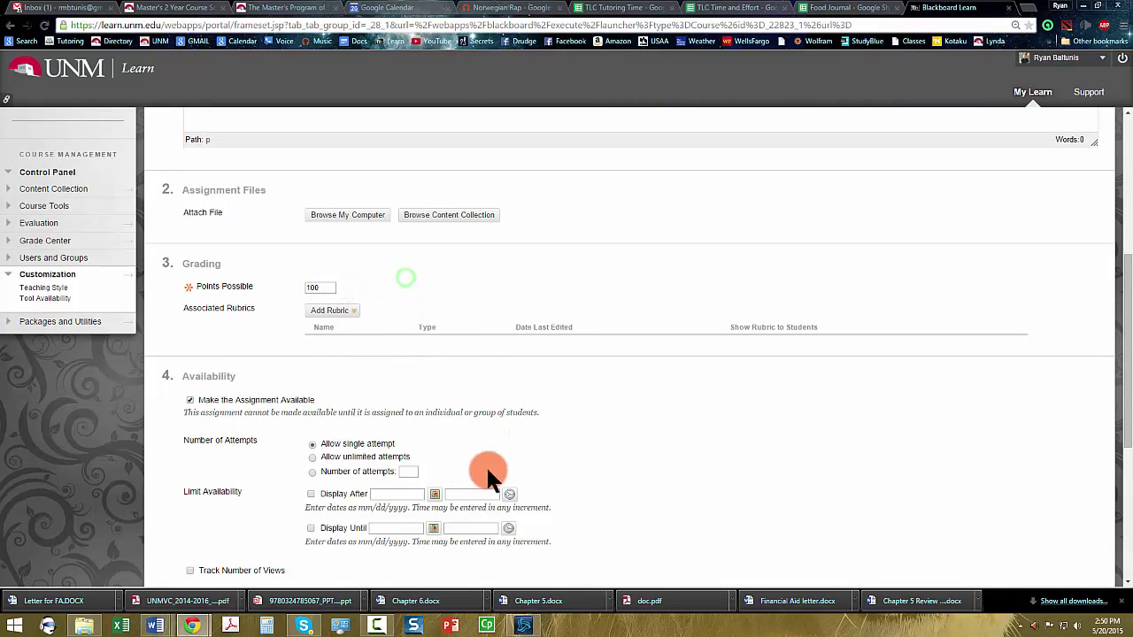
Allow unlimited attempts on the Feedback assignment and submit it.
scroll(486, 466, down, 1)
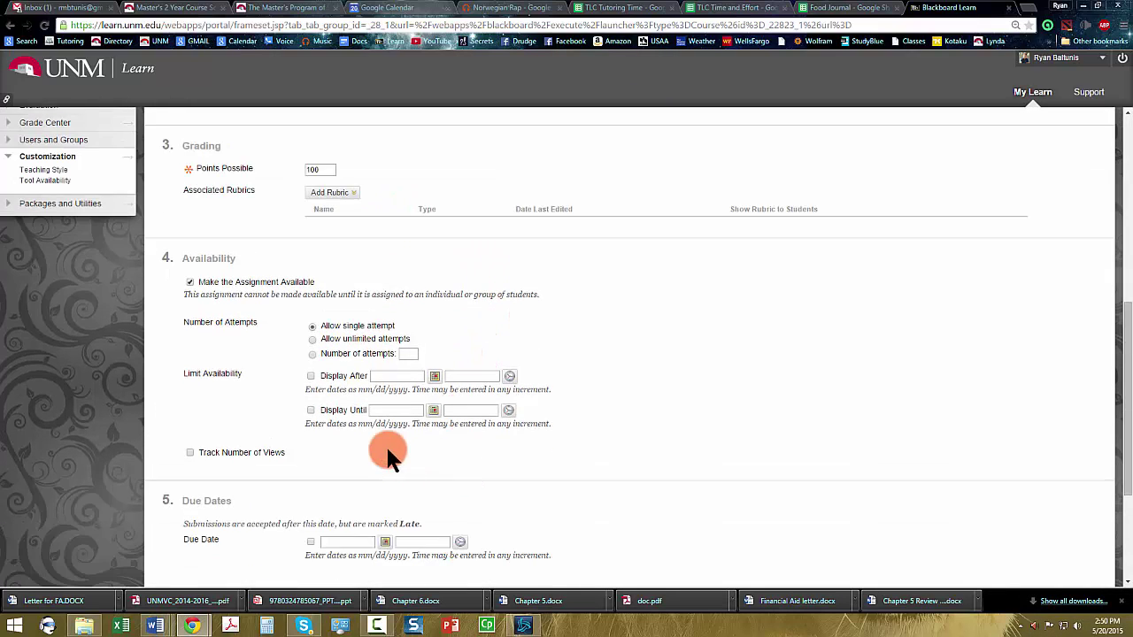
click(312, 340)
click(768, 344)
scroll(629, 514, down, 1)
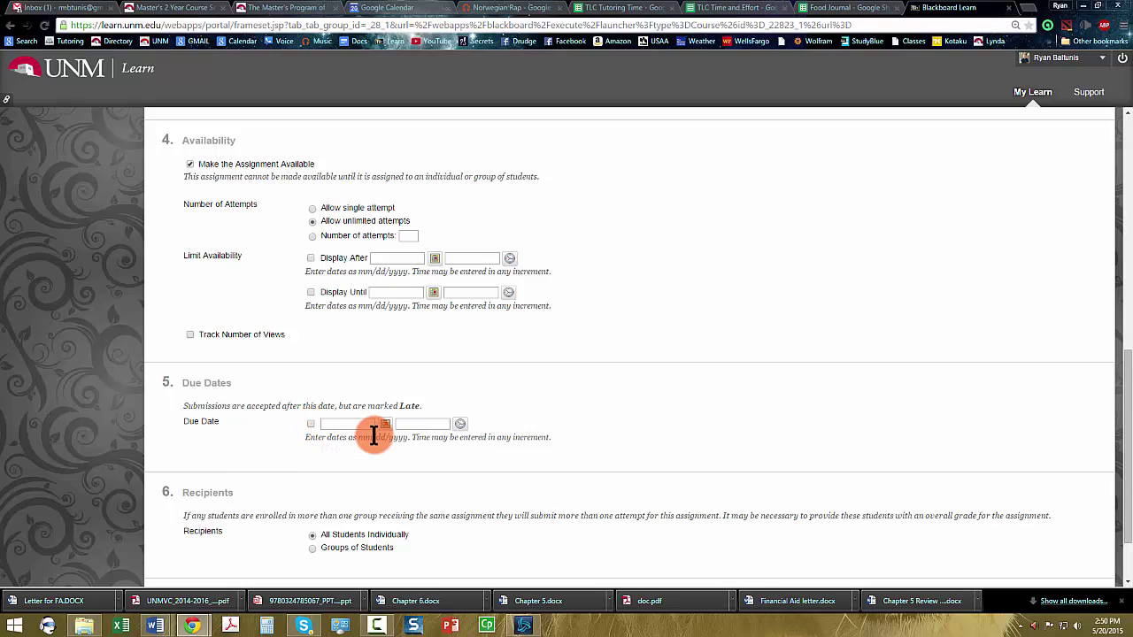
scroll(443, 469, down, 1)
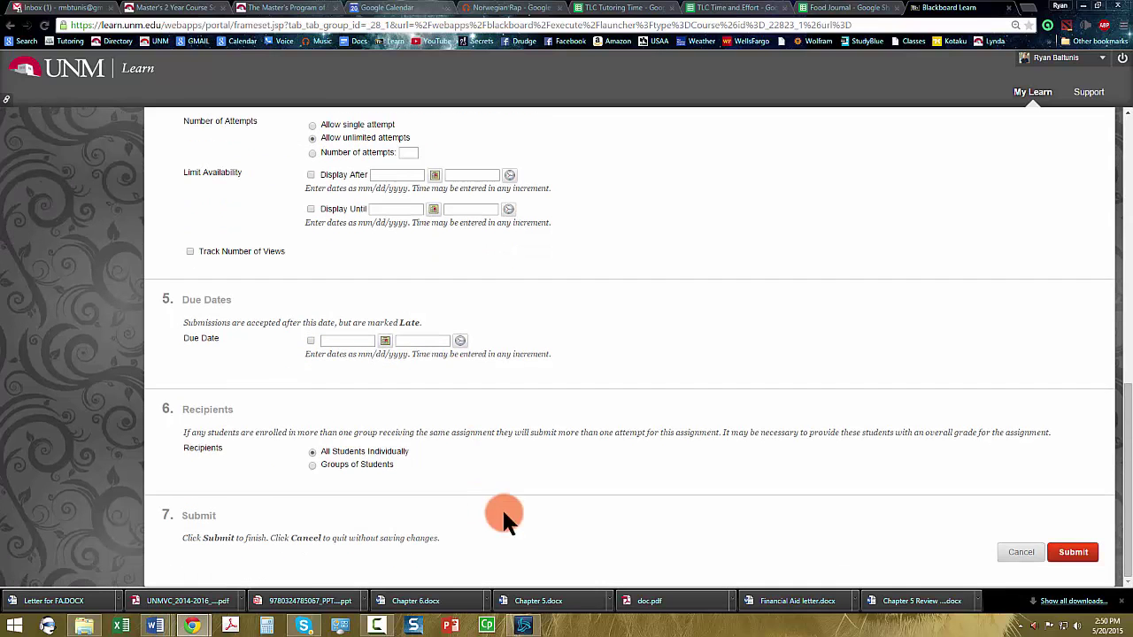
click(1071, 550)
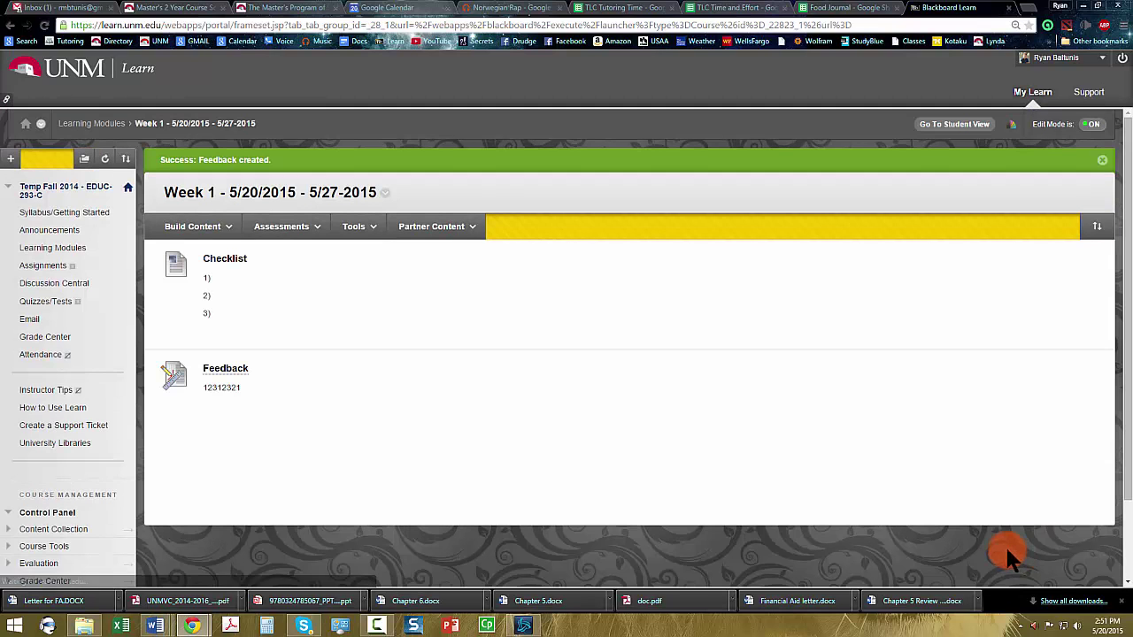
Add a content area named "Course Information" to the course menu, available to users, and move it directly below Announcements.
click(232, 228)
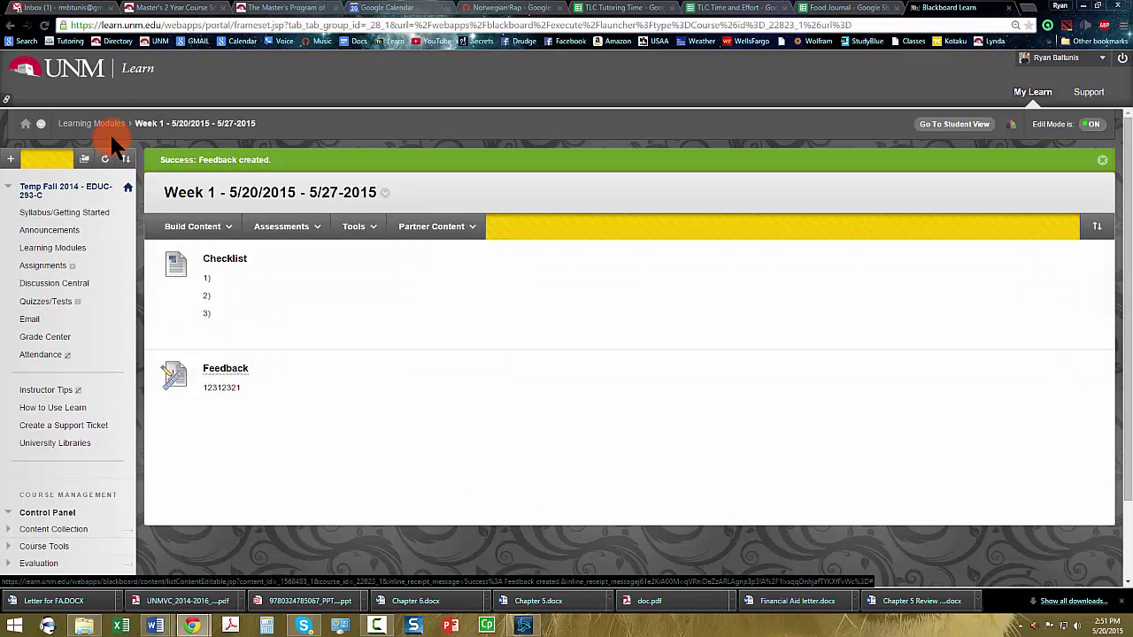
click(114, 123)
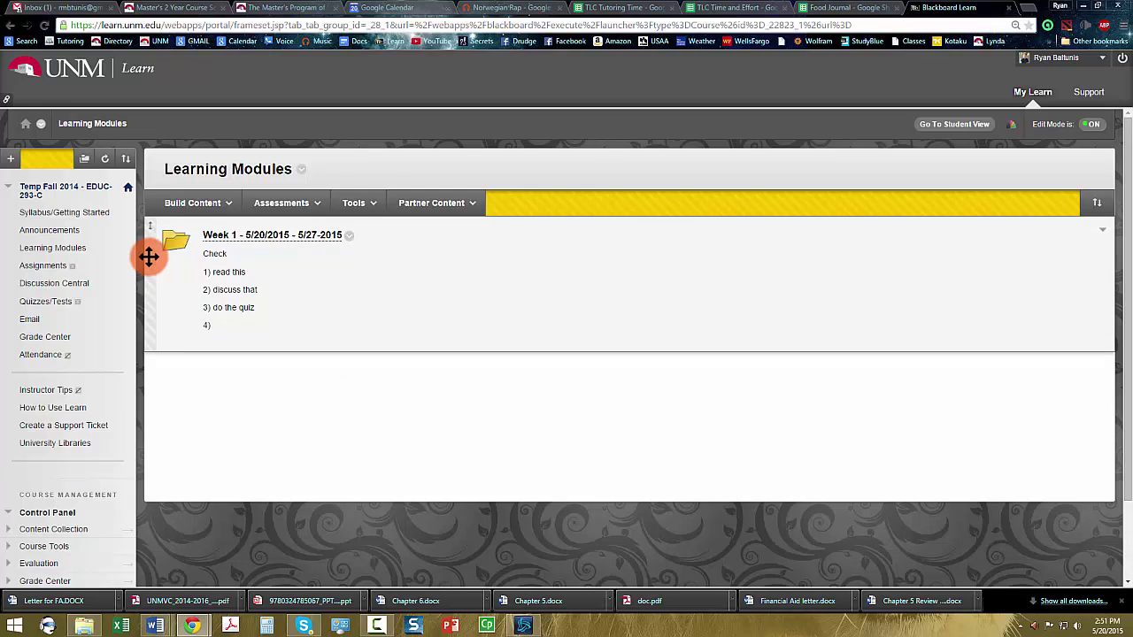
click(12, 161)
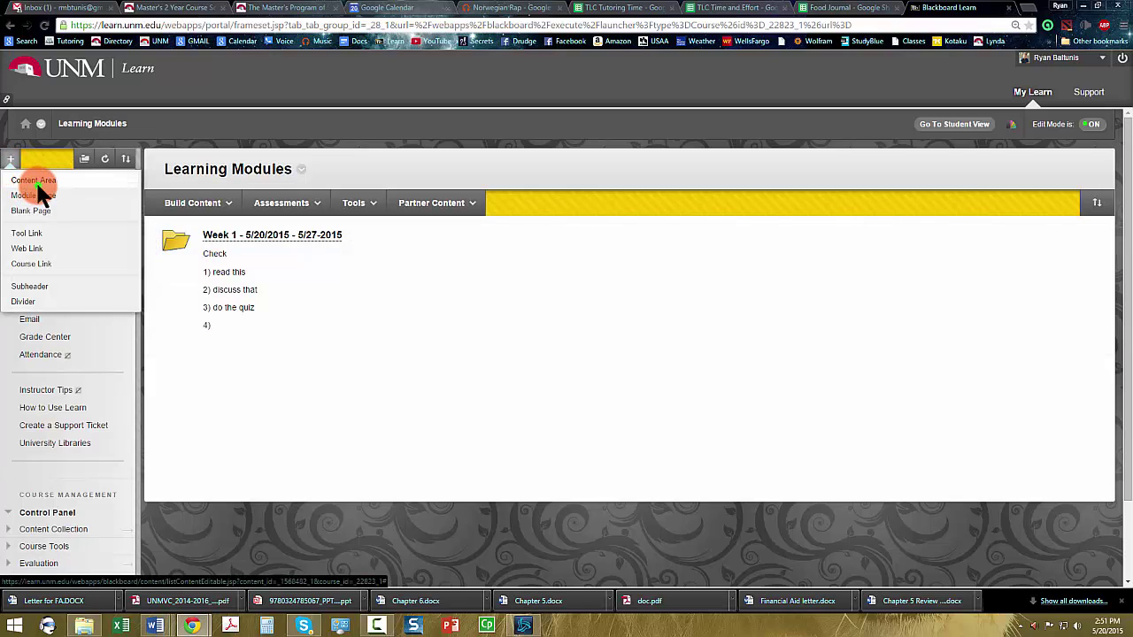
click(35, 183)
click(16, 228)
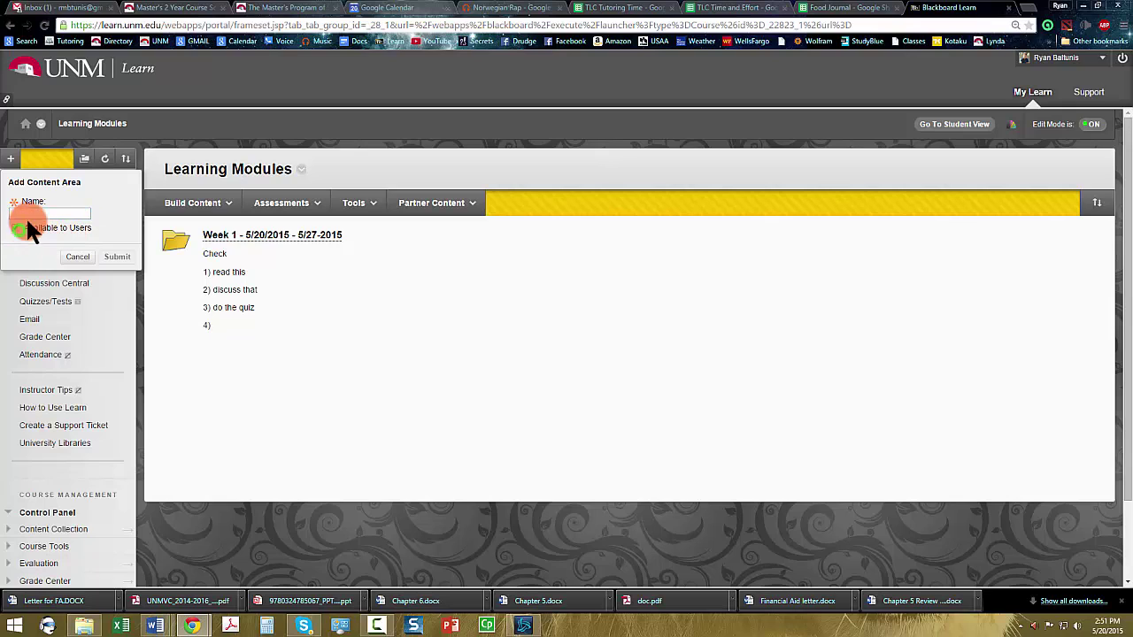
click(209, 203)
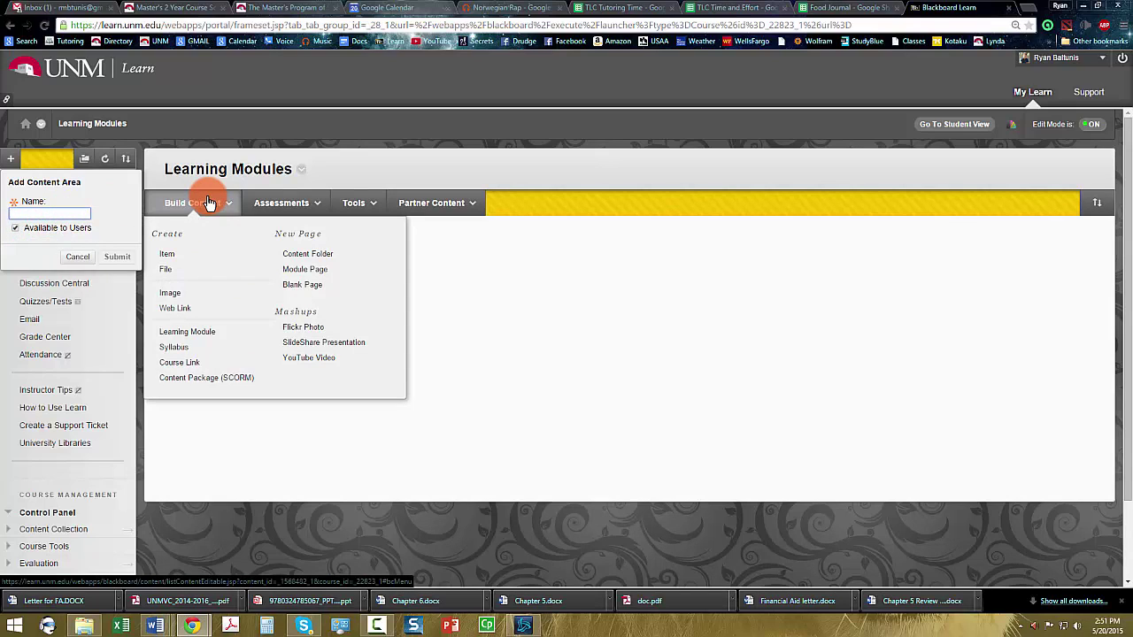
text(Course Information)
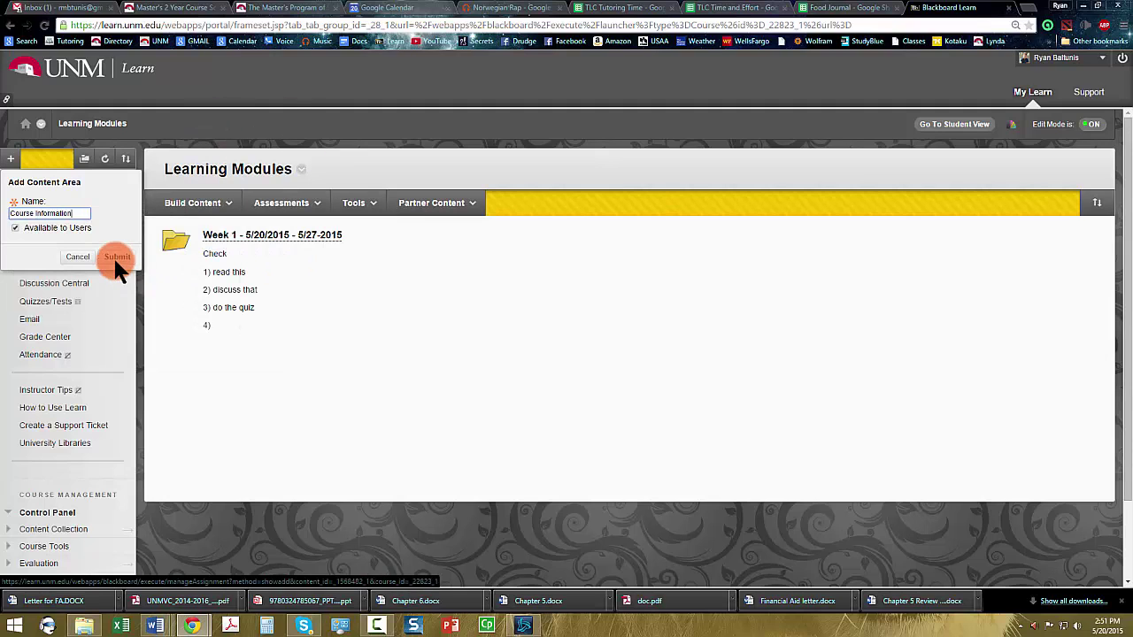
click(115, 255)
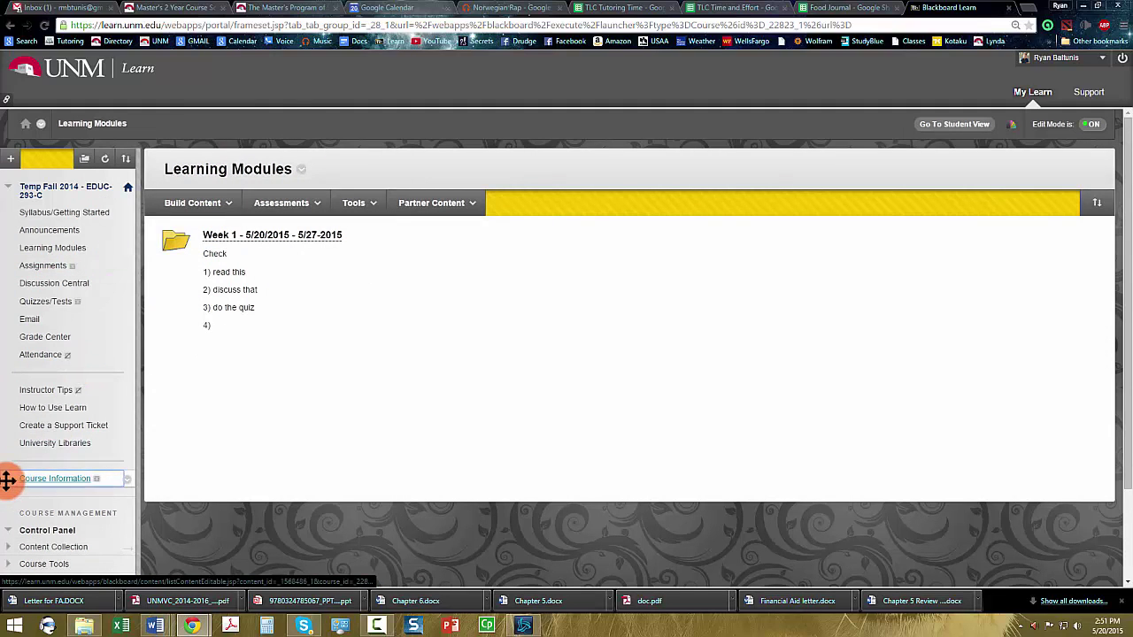
drag(9, 481, 9, 241)
Create an item named "Assignment 1" with the text "213213" in the Course Information area and submit it.
click(79, 255)
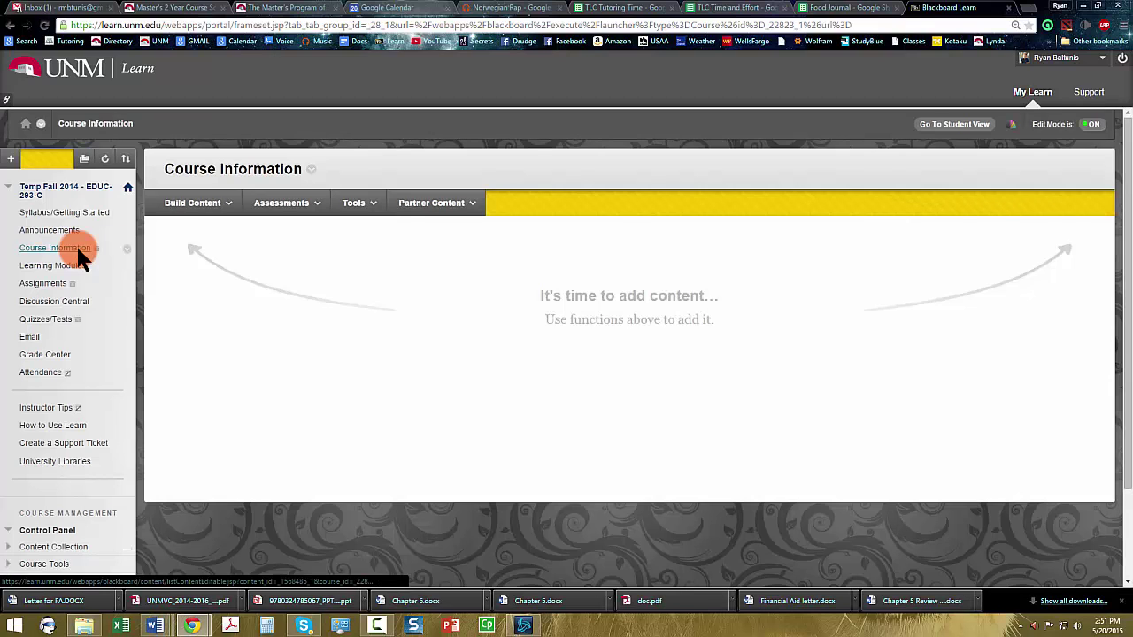
click(193, 212)
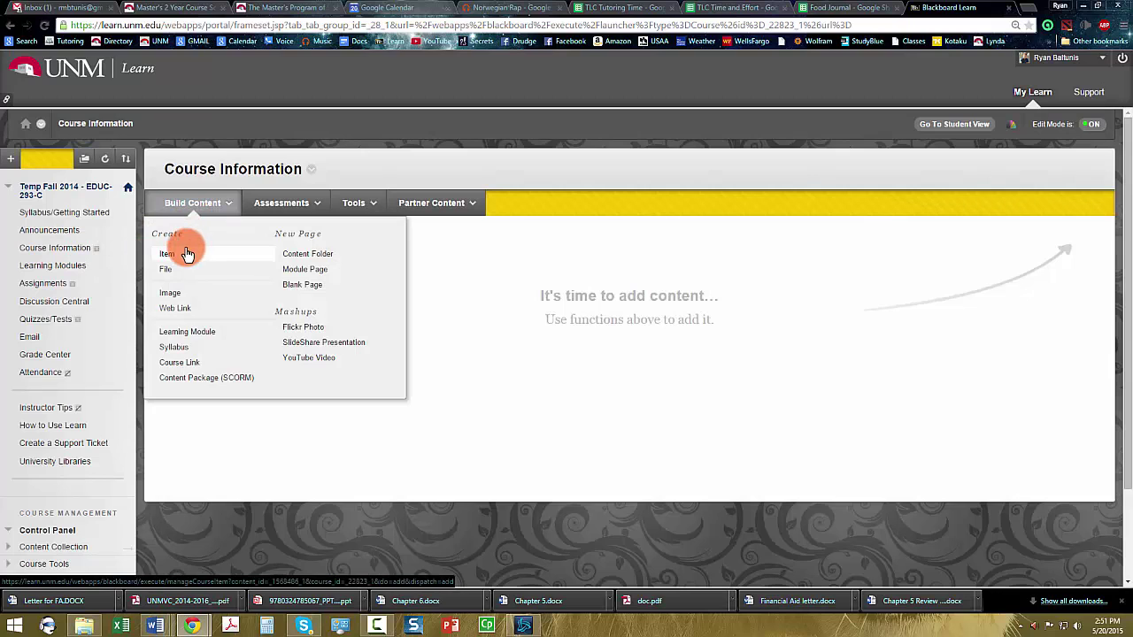
click(185, 253)
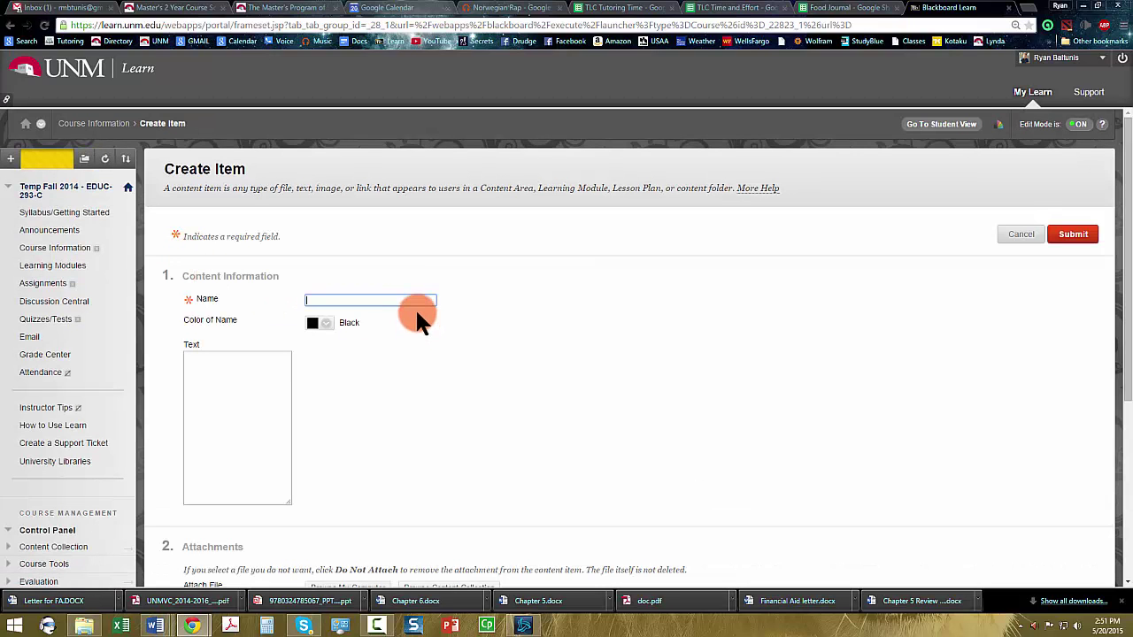
text(Assignment 1)
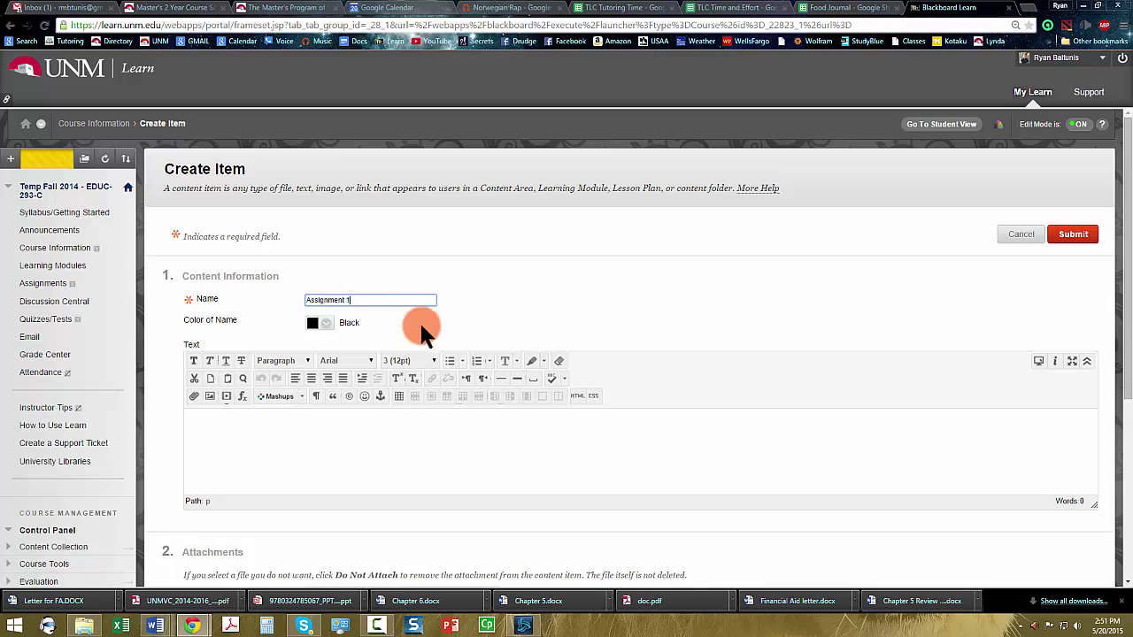
click(398, 459)
text(213213)
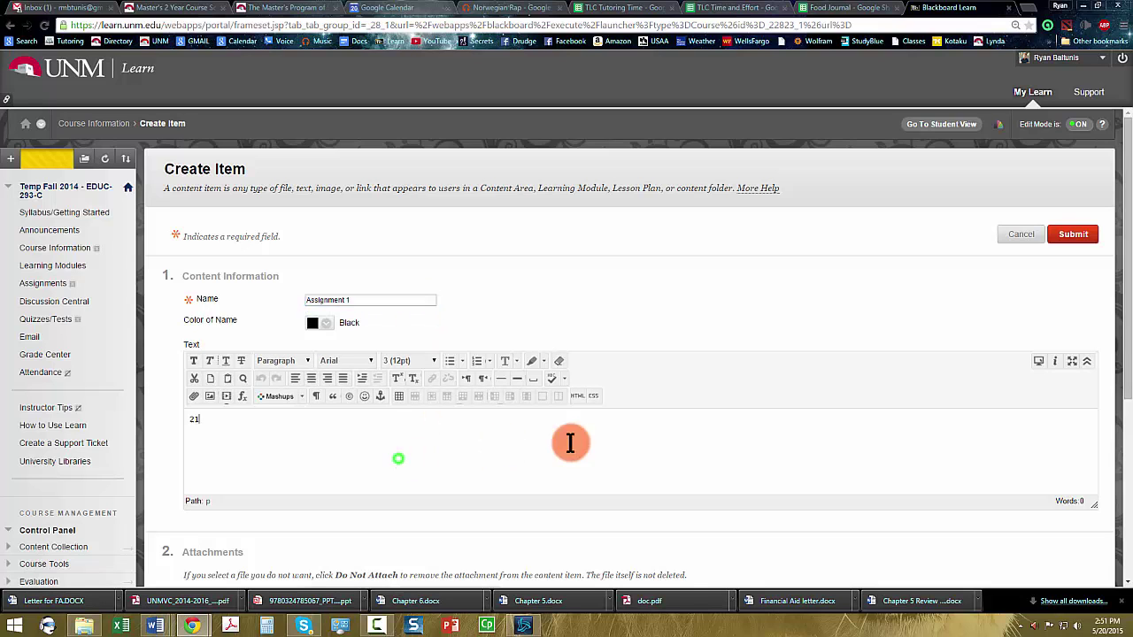
click(1065, 239)
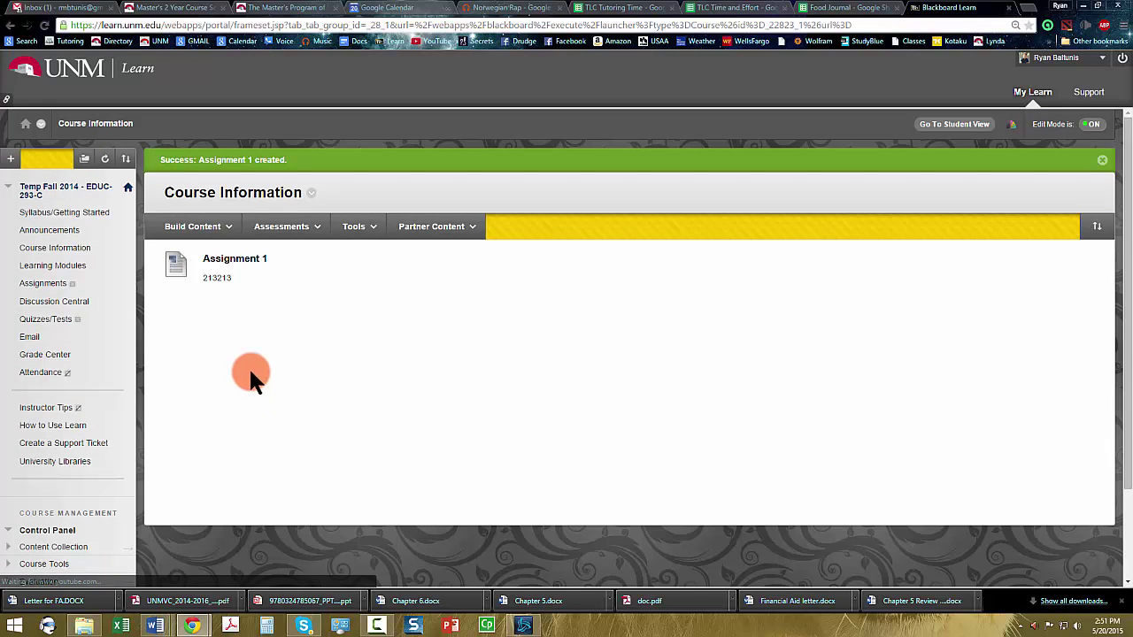
Create and submit an item named "Syllabus" without any text in the Course Information area.
click(195, 228)
click(182, 275)
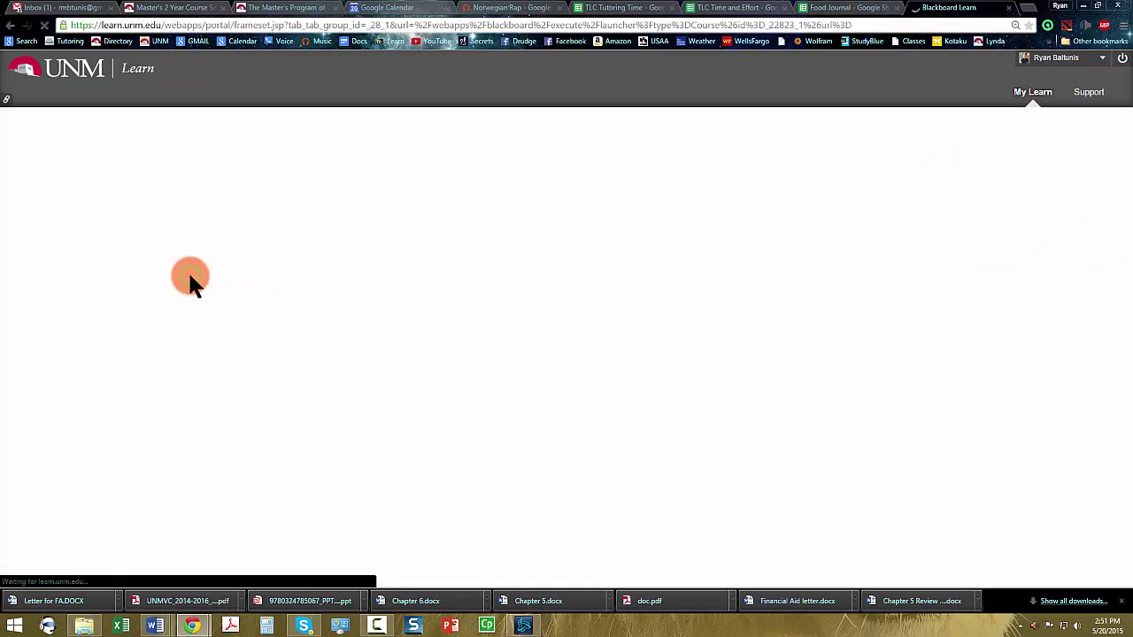
click(379, 297)
text(S)
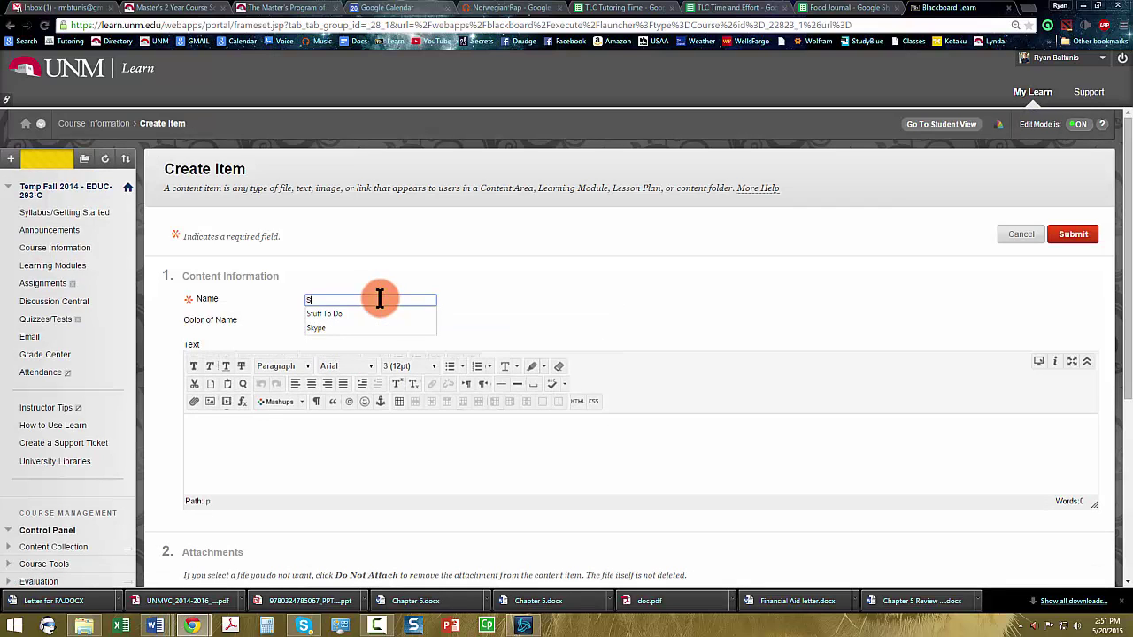
text(yllabus)
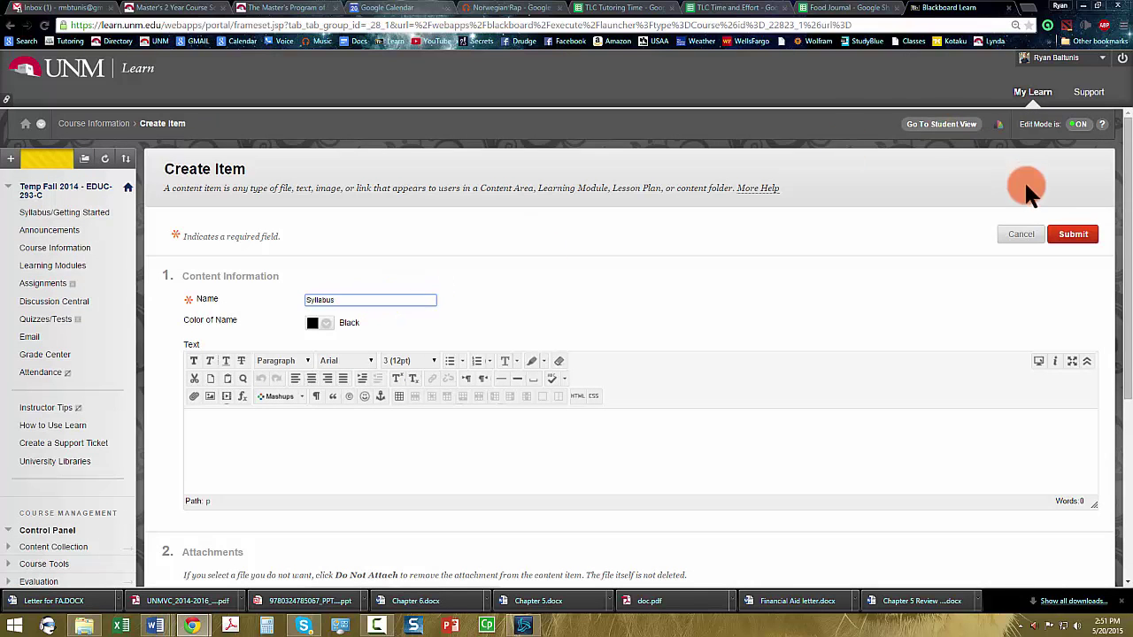
click(1071, 233)
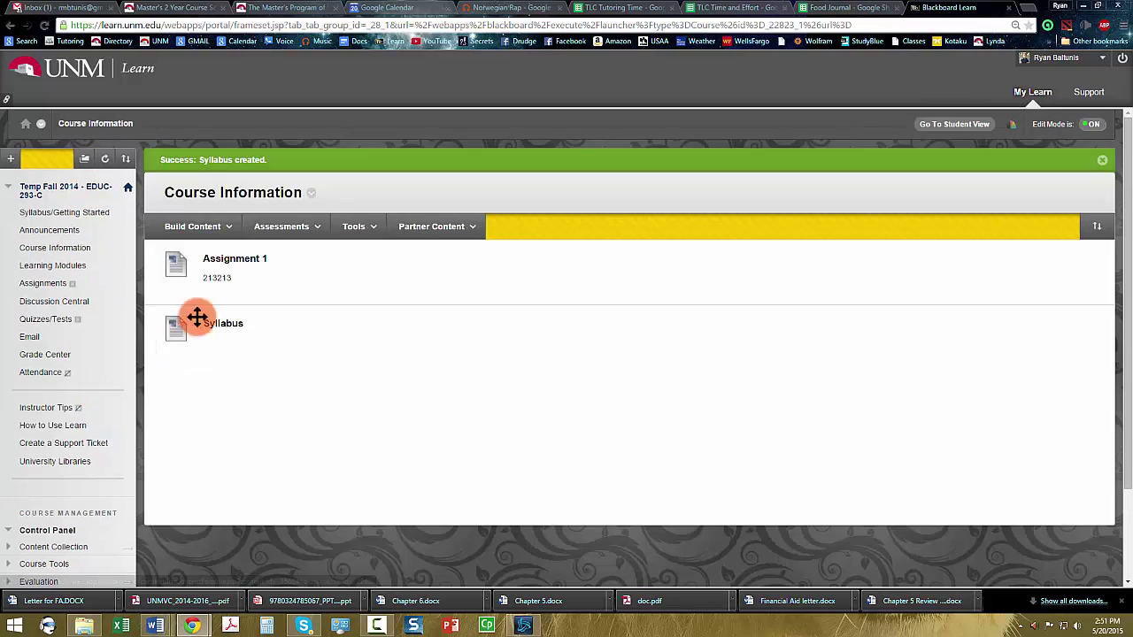
Create and submit an item named "Reading Assignment 2" without any text in the Course Information area.
click(195, 227)
click(188, 280)
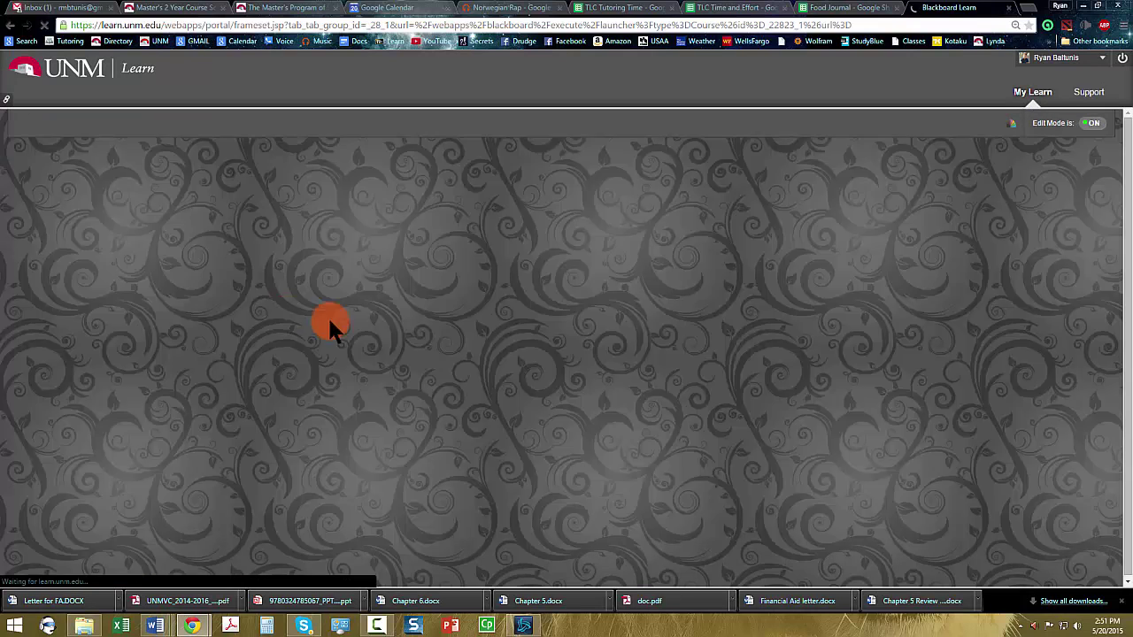
click(411, 298)
text(Reading)
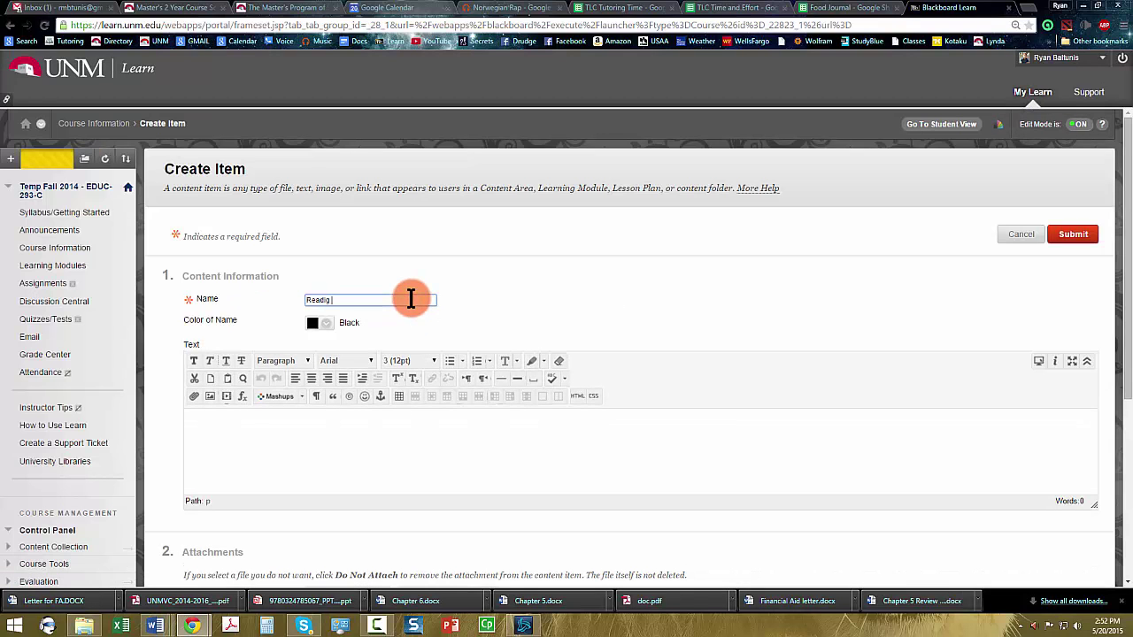
text( Assignment 2)
click(1073, 235)
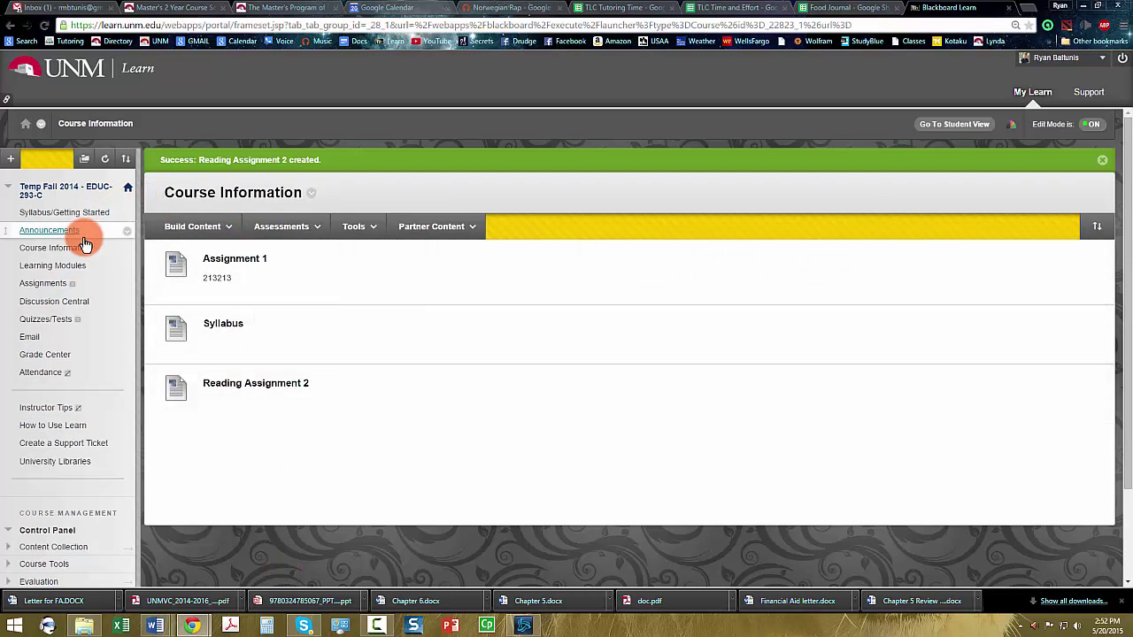
Examine the content types that can be built in the Week 1 folder and return to Learning Modules.
mouse_move(175, 228)
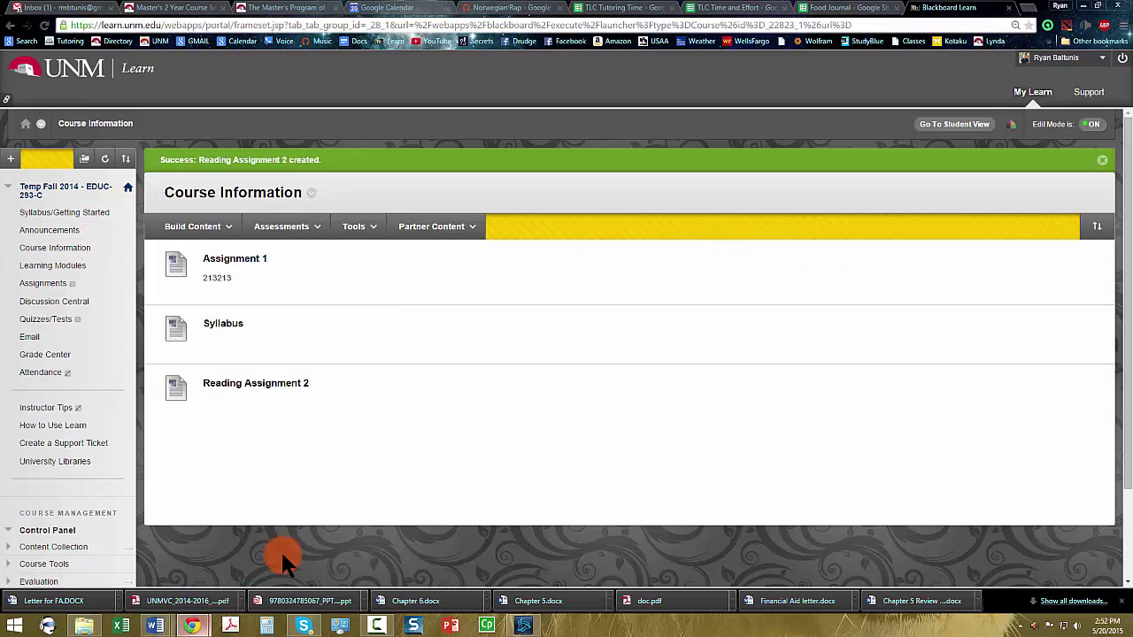
scroll(292, 547, down, 2)
scroll(327, 522, up, 1)
scroll(346, 485, up, 1)
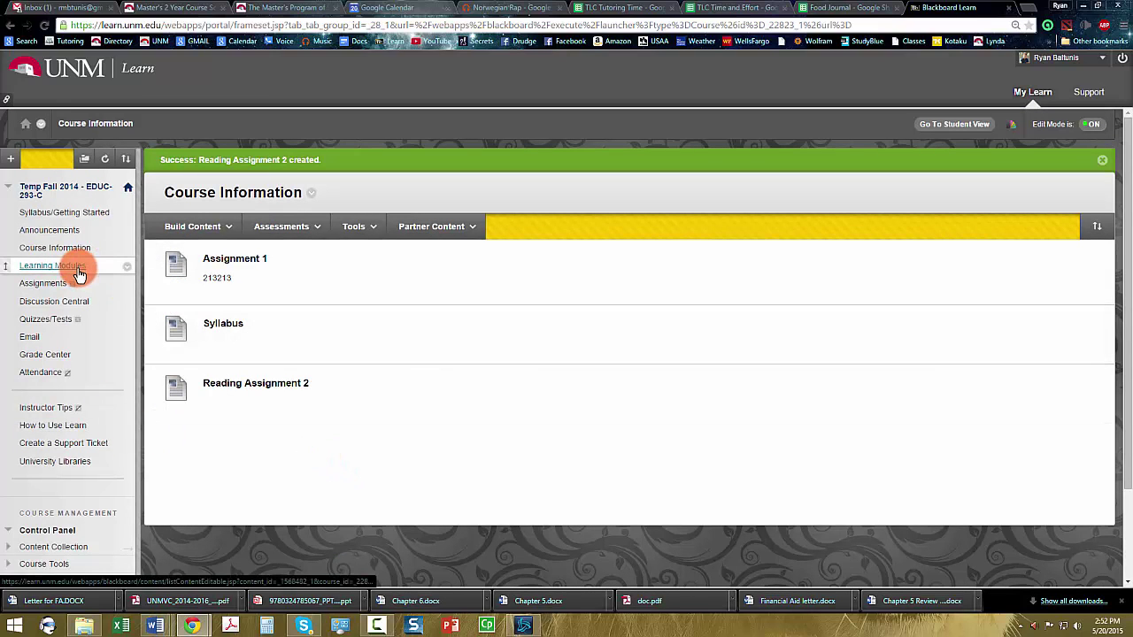
click(77, 267)
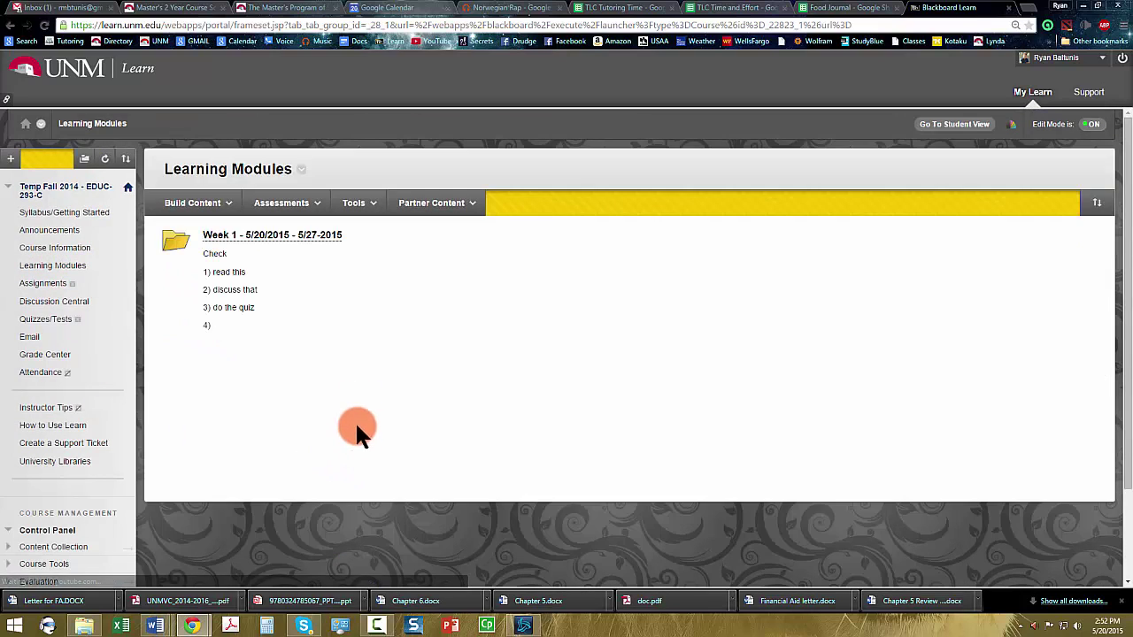
click(265, 238)
click(192, 203)
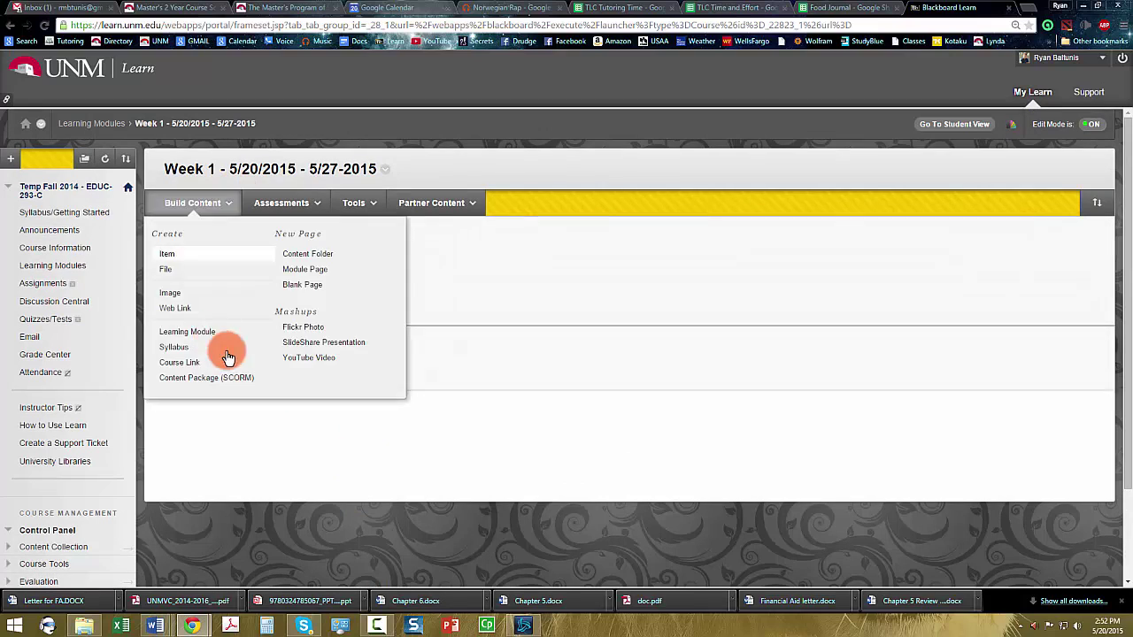
click(91, 123)
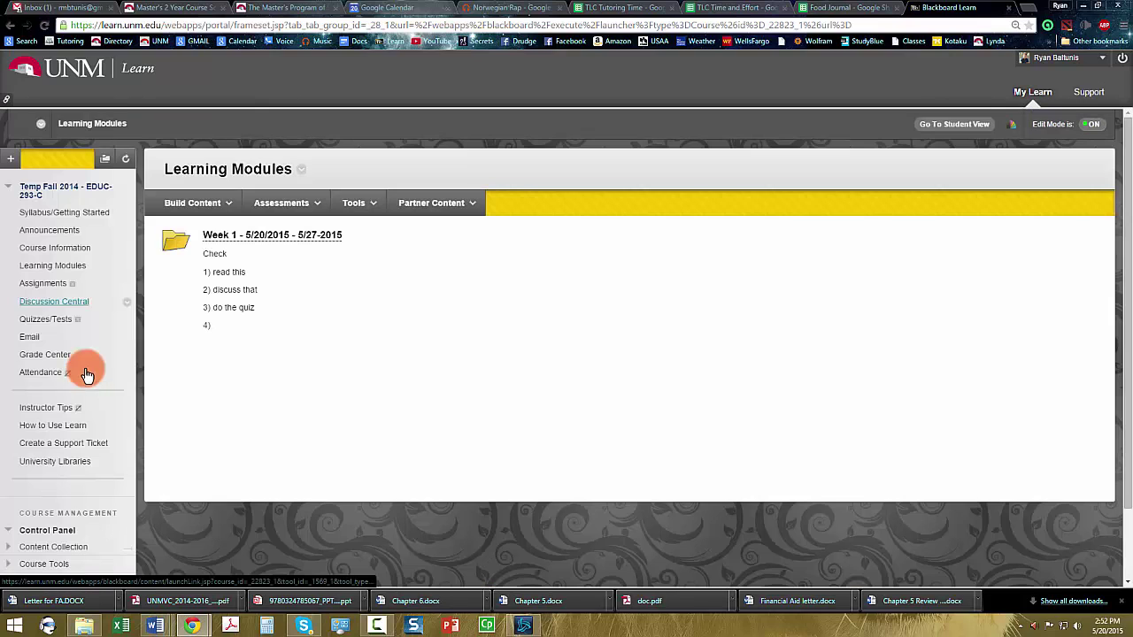